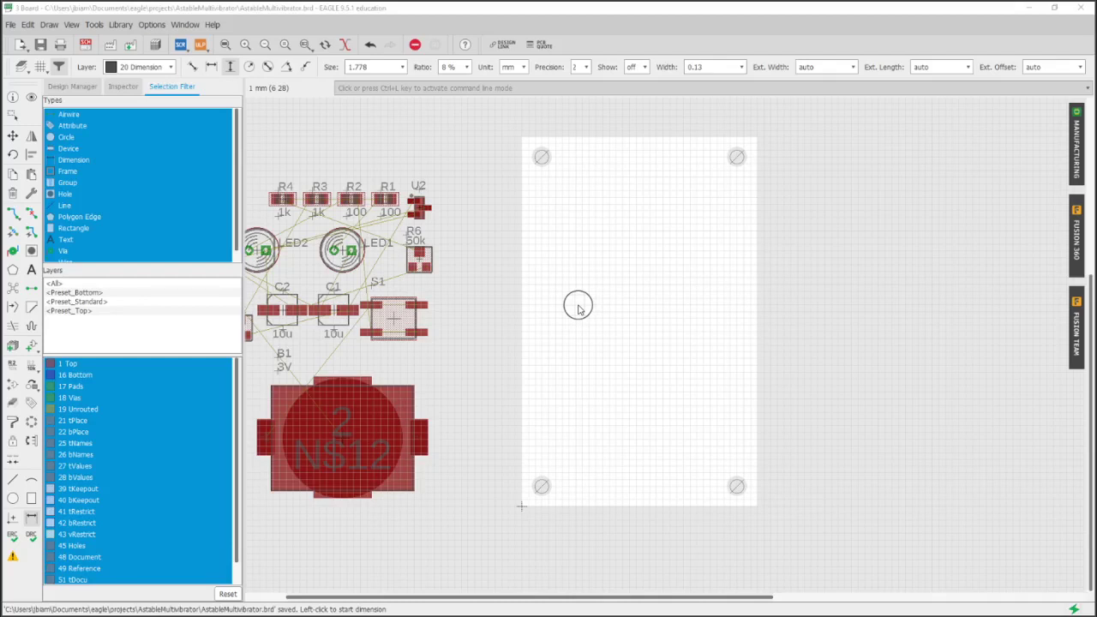
Move battery holder B1 onto the lower part of the board, between the two lower mounting holes
{"action": "left_click", "coordinate": [14, 135]}
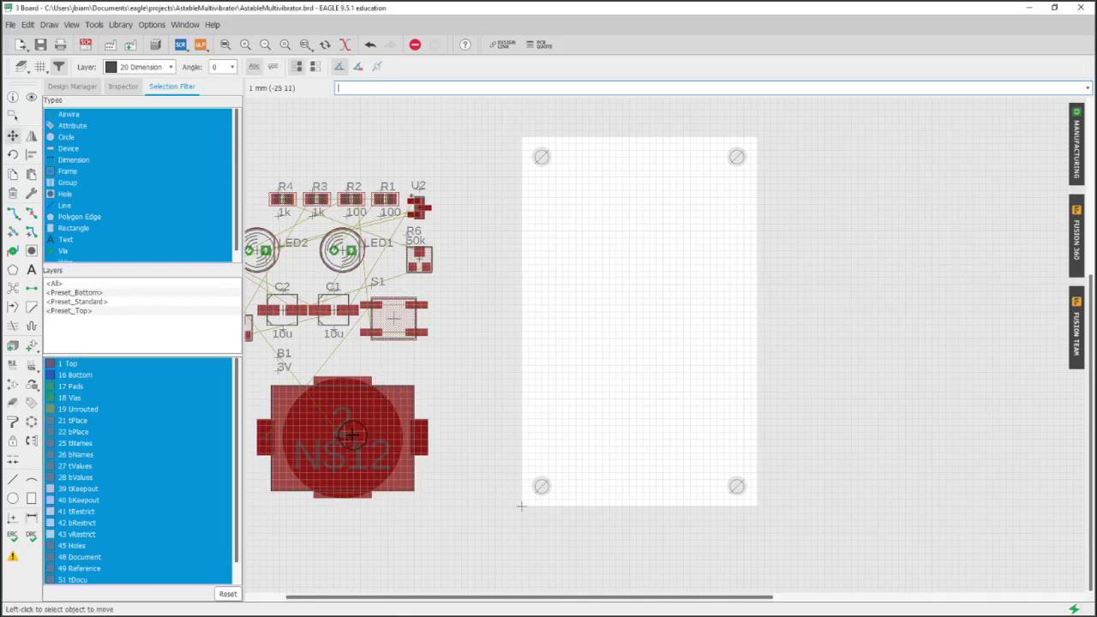
{"action": "left_click", "coordinate": [342, 437]}
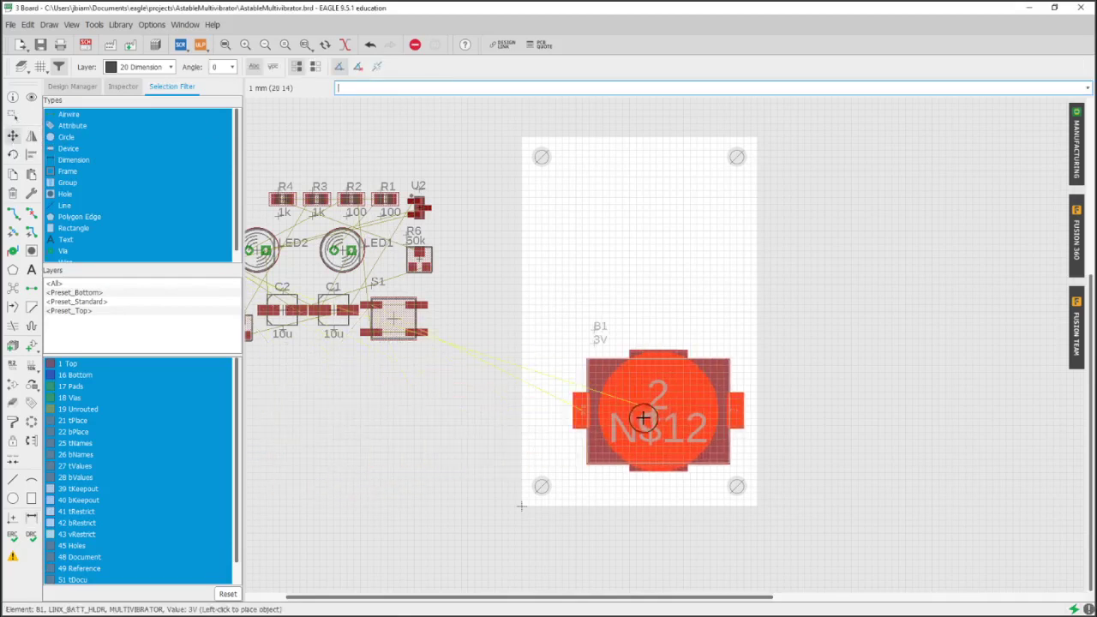
{"action": "scroll", "coordinate": [628, 428], "scroll_direction": "up", "scroll_amount": 2}
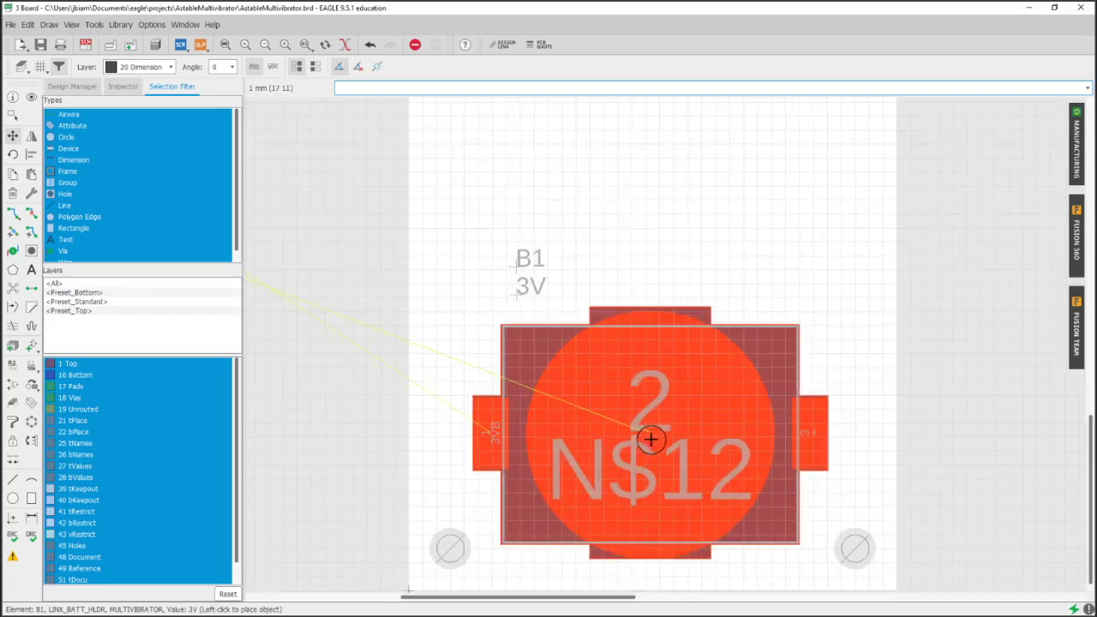
{"action": "scroll", "coordinate": [653, 439], "scroll_direction": "down", "scroll_amount": 2}
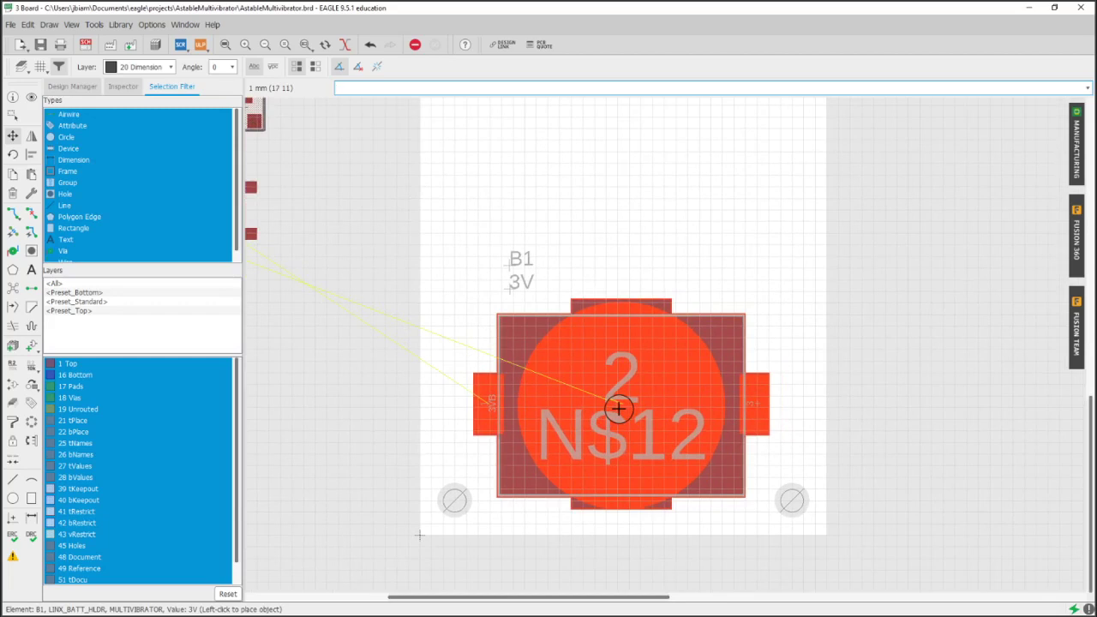
{"action": "left_click", "coordinate": [619, 408]}
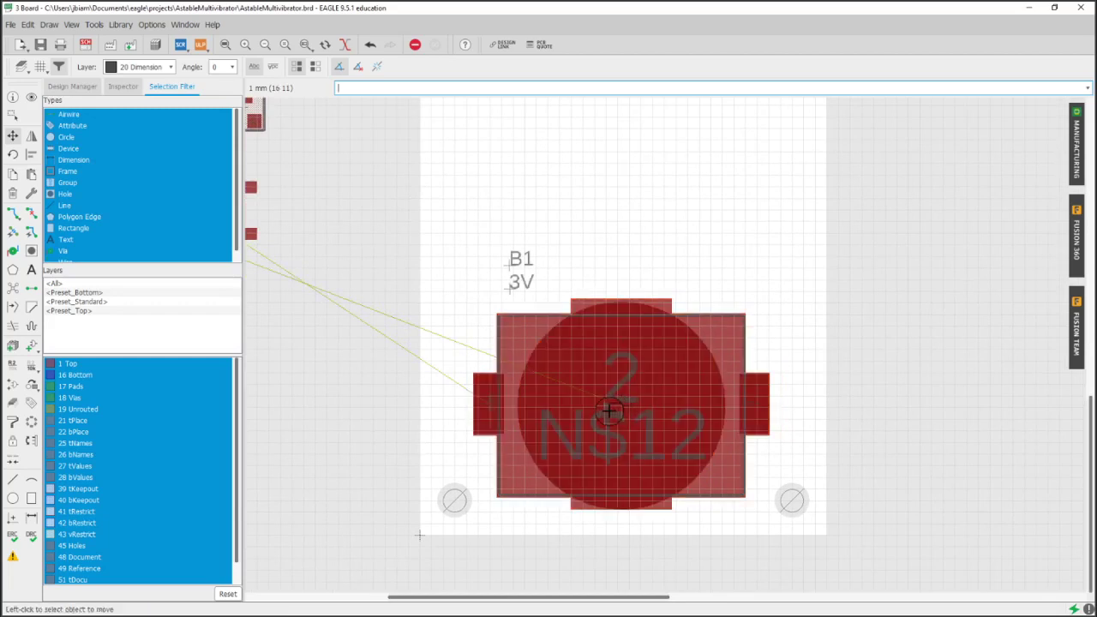
Set the board grid size to 0.5 mm
{"action": "left_click", "coordinate": [40, 66]}
{"action": "double_click", "coordinate": [52, 69]}
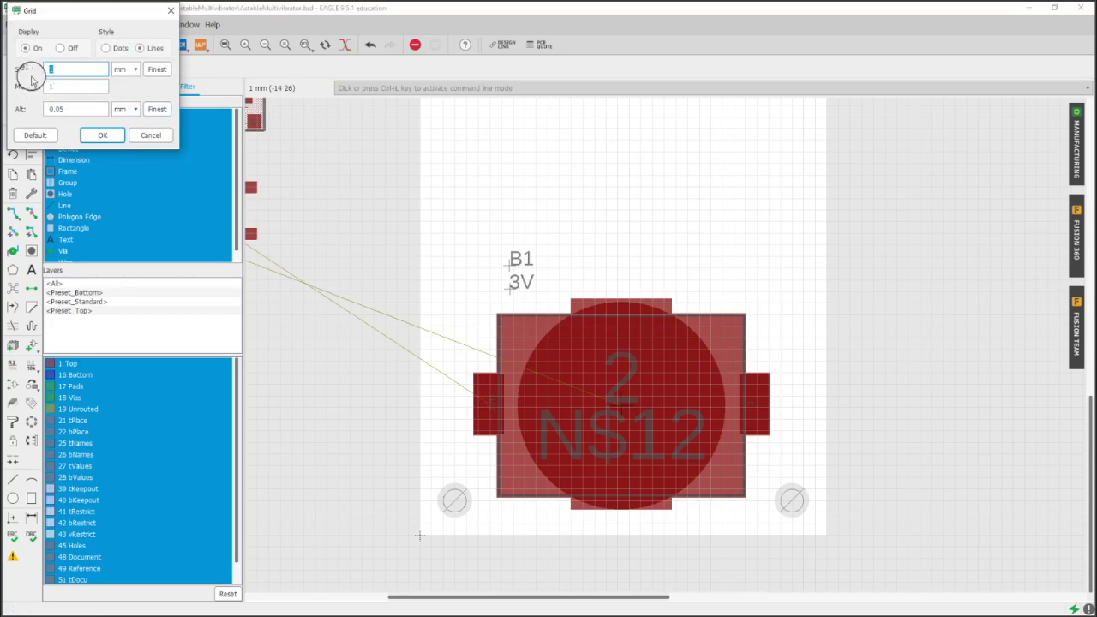
{"action": "key", "text": "Return"}
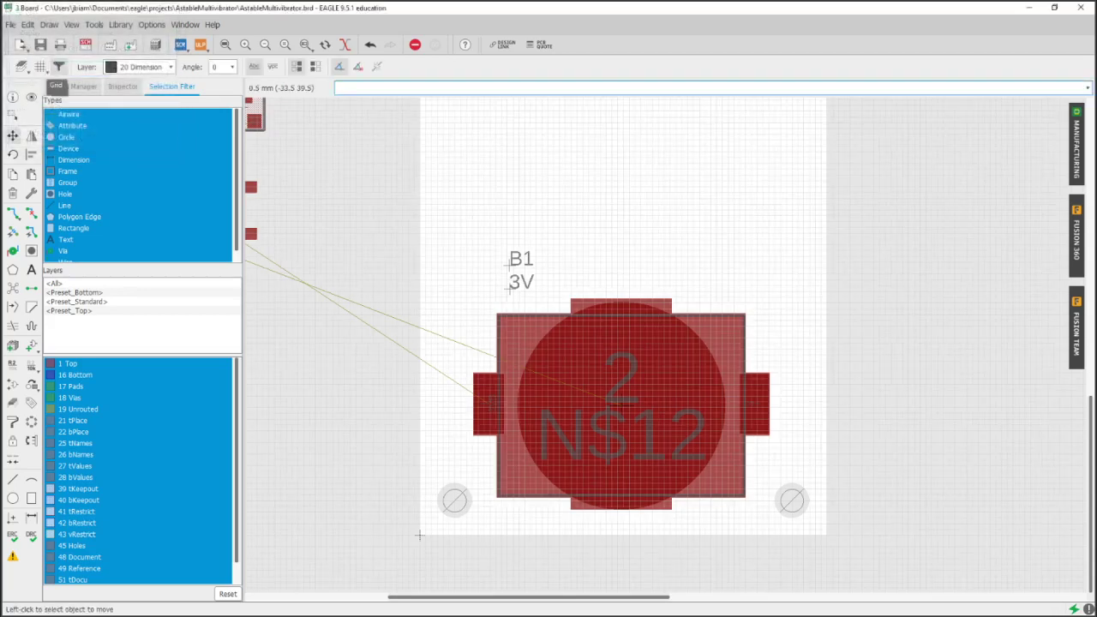
Fine-tune the position of battery holder B1 so it sits centred across the board's width
{"action": "left_click", "coordinate": [623, 405]}
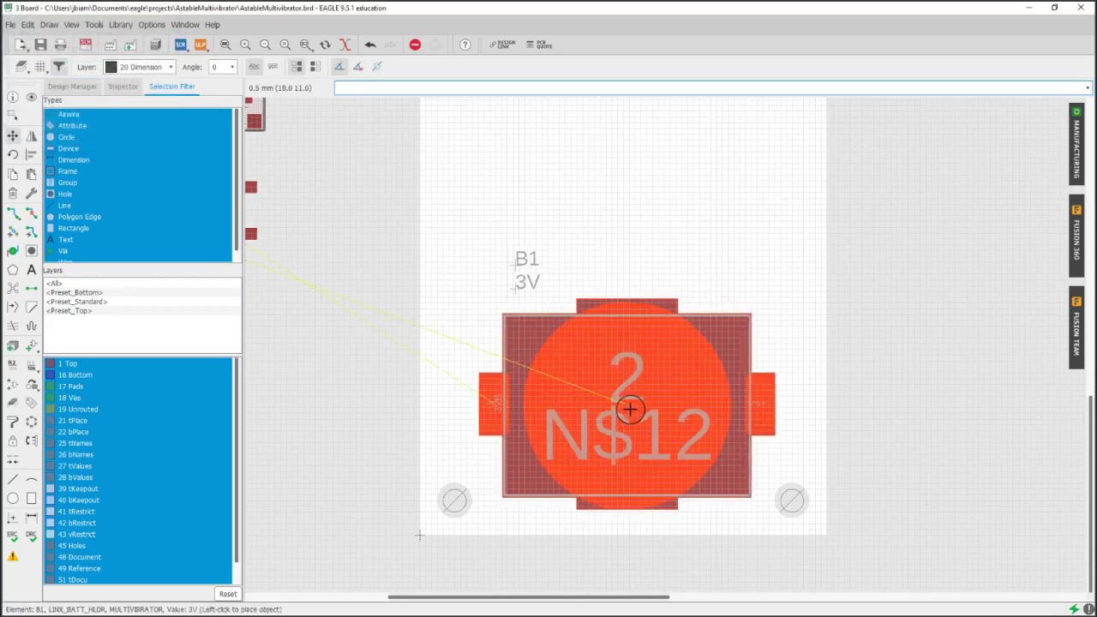
{"action": "left_click", "coordinate": [630, 410]}
{"action": "left_click", "coordinate": [630, 409]}
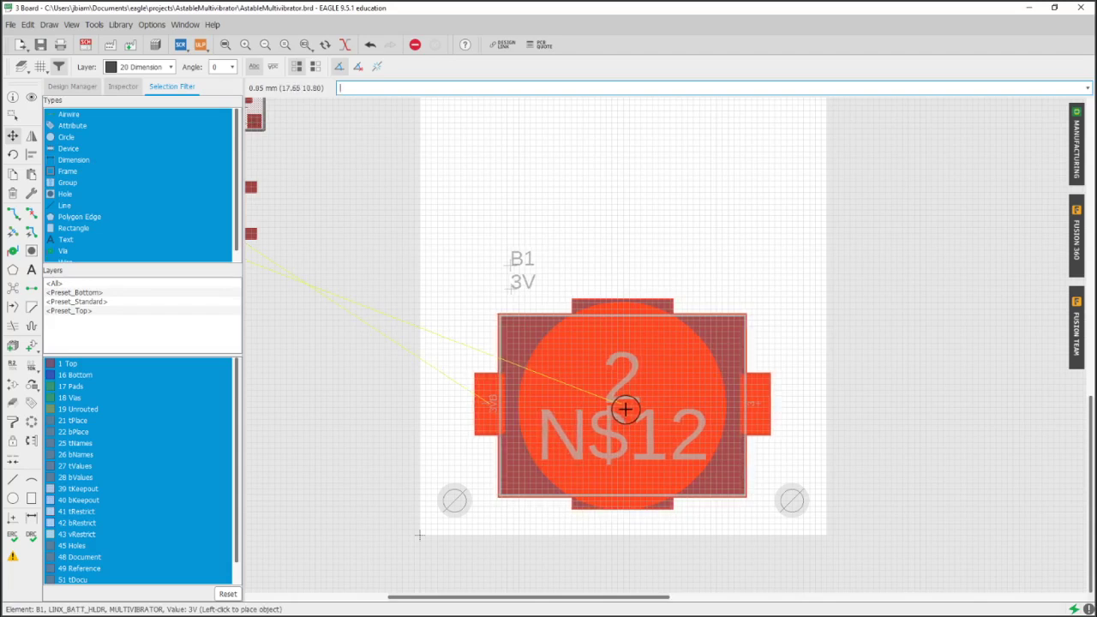
{"action": "left_click", "coordinate": [624, 409]}
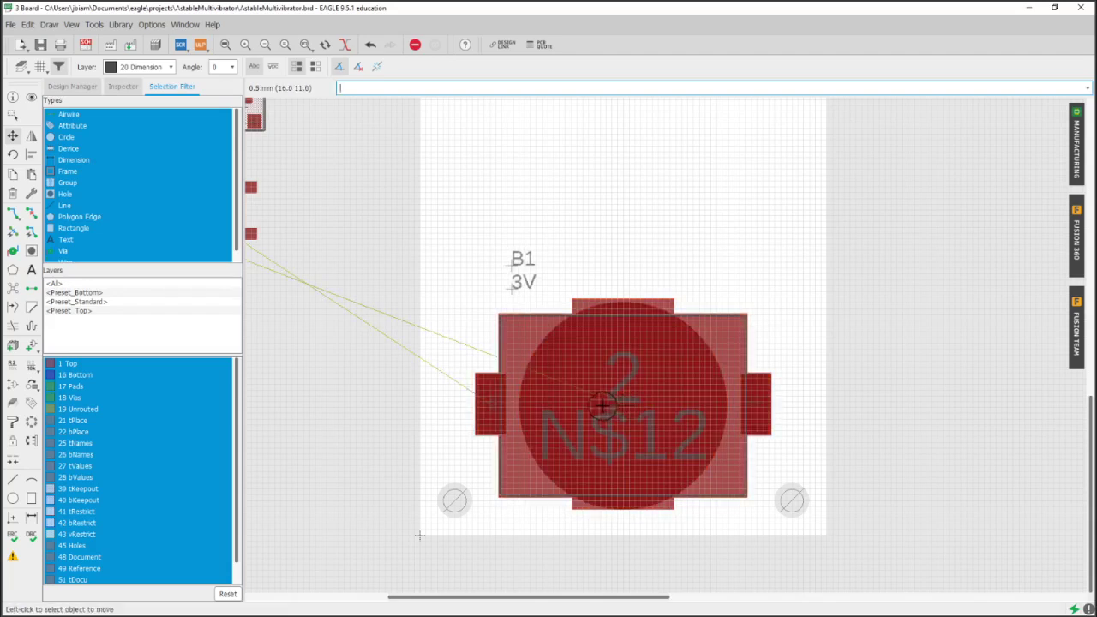
Make layer 20 Dimension visible on the board and check it in the layer visibility settings
{"action": "scroll", "coordinate": [601, 407], "scroll_direction": "down", "scroll_amount": 3}
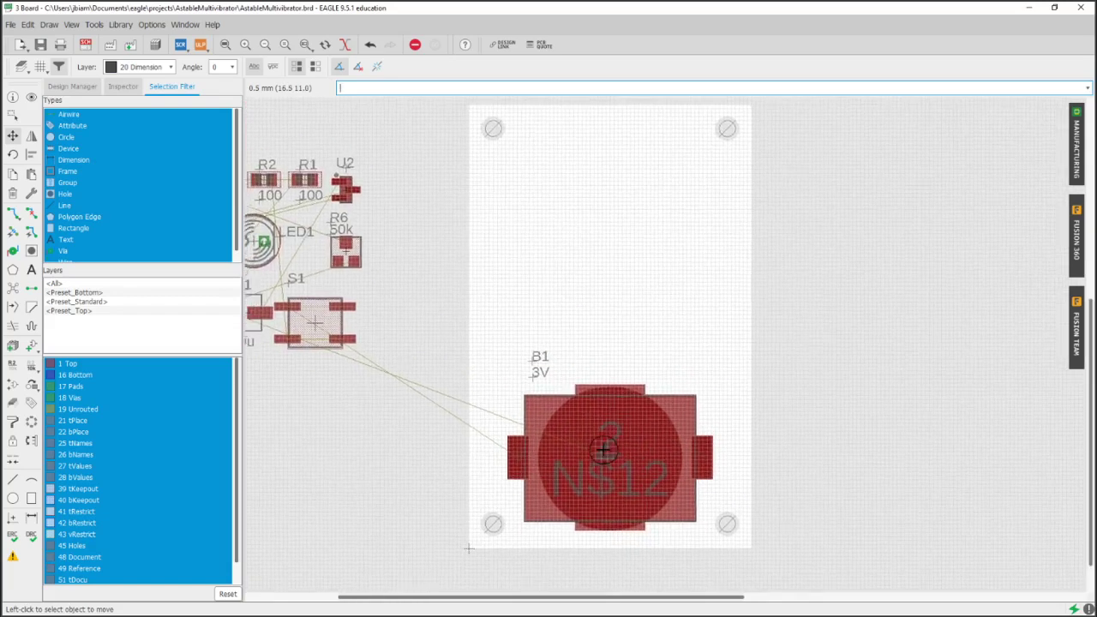
{"action": "middle_click_drag", "start_coordinate": [604, 448], "coordinate": [707, 454]}
{"action": "scroll", "coordinate": [706, 455], "scroll_direction": "down", "scroll_amount": 2}
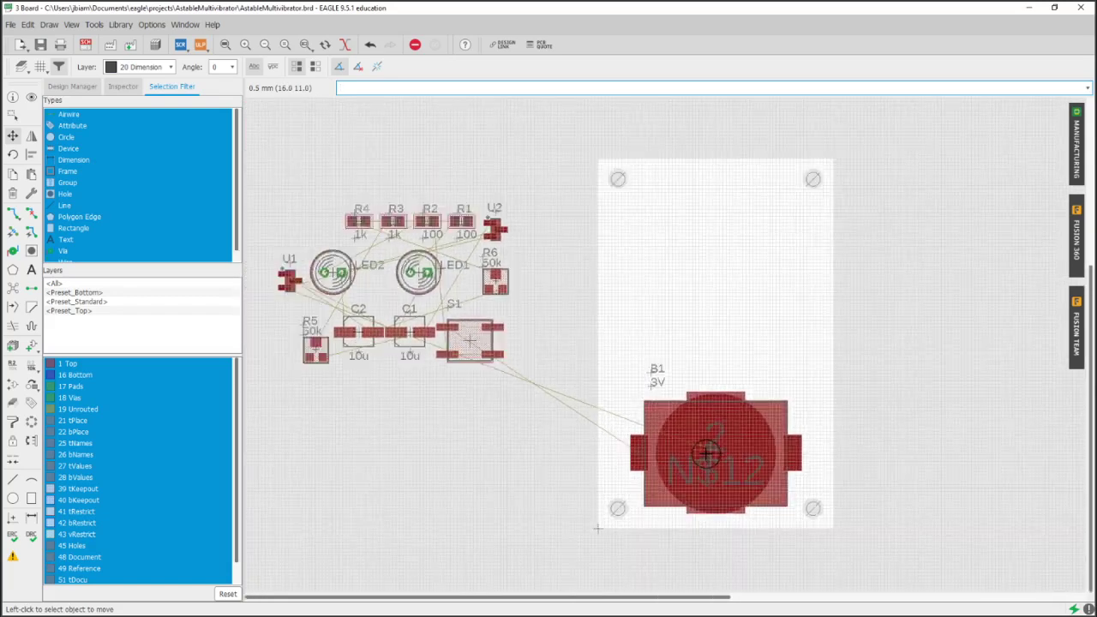
{"action": "left_click", "coordinate": [139, 67]}
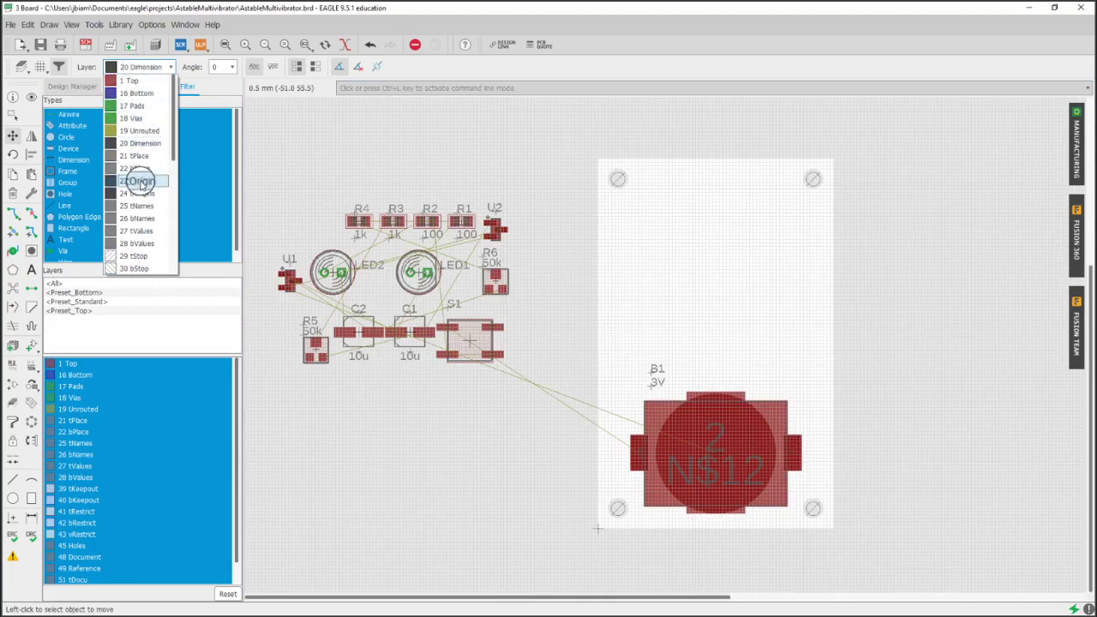
{"action": "left_click", "coordinate": [153, 145]}
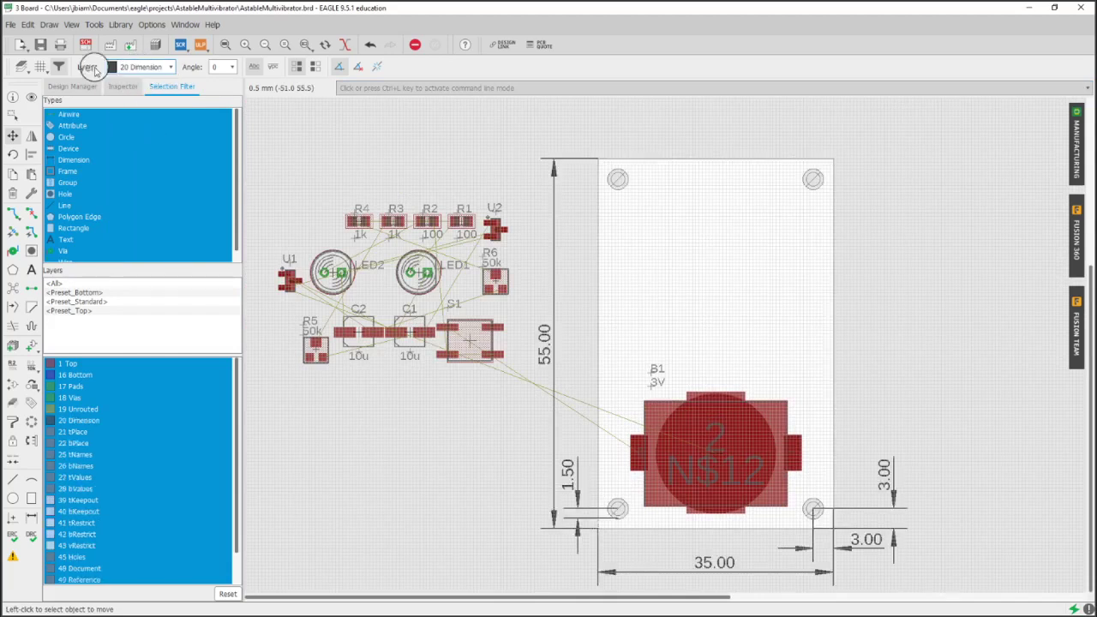
{"action": "right_click", "coordinate": [24, 69]}
{"action": "right_click", "coordinate": [25, 68]}
{"action": "right_click", "coordinate": [26, 70]}
{"action": "right_click", "coordinate": [23, 72]}
{"action": "left_click", "coordinate": [19, 68]}
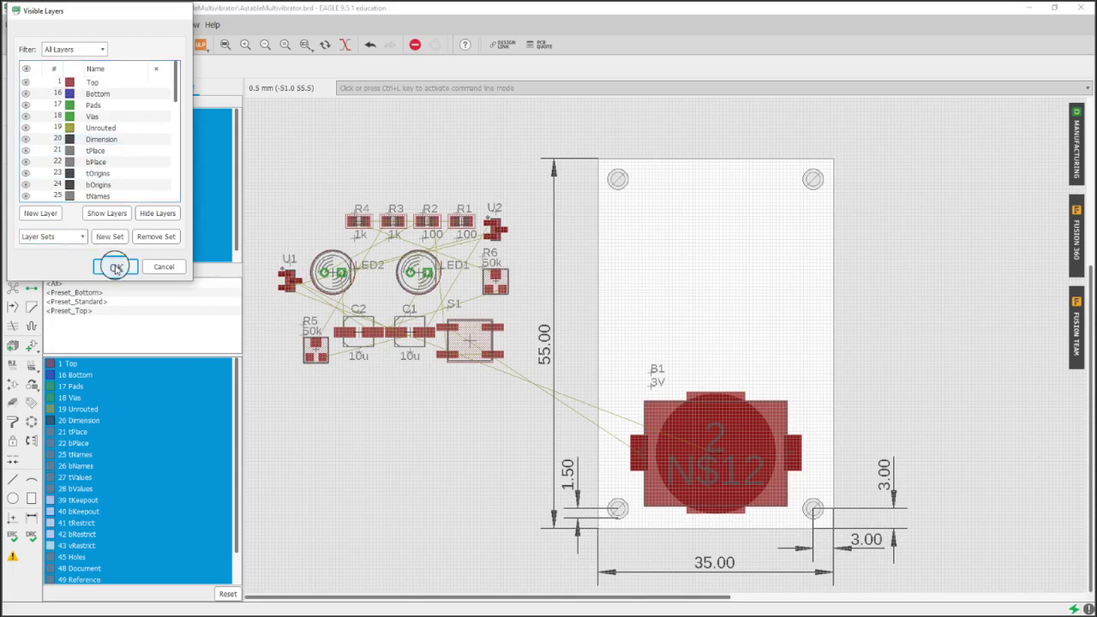
{"action": "left_click", "coordinate": [114, 266]}
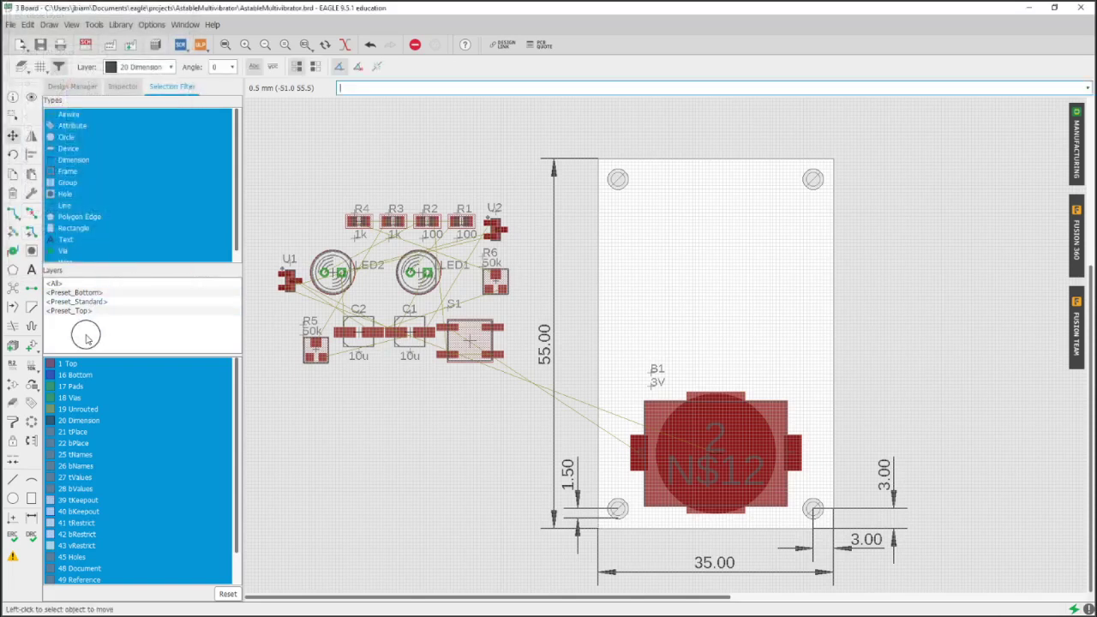
Add a 17.5 mm horizontal dimension below the board, from its lower-left corner to the middle of the lower edge
{"action": "left_click", "coordinate": [14, 480]}
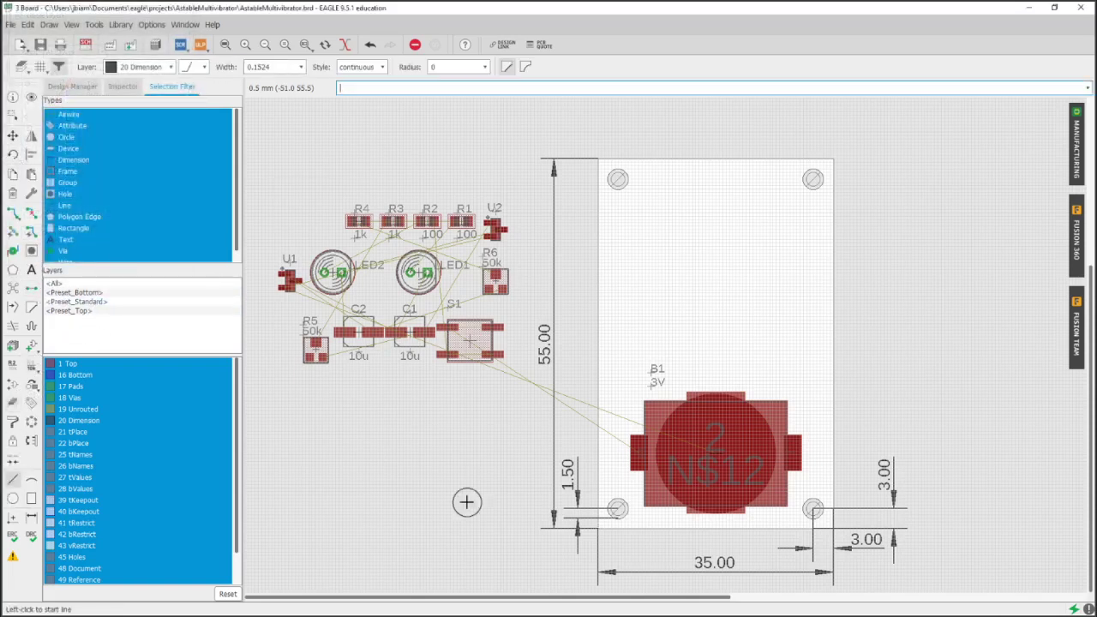
{"action": "left_click", "coordinate": [30, 517]}
{"action": "middle_click_drag", "start_coordinate": [631, 488], "coordinate": [603, 384]}
{"action": "left_click", "coordinate": [211, 66]}
{"action": "scroll", "coordinate": [673, 452], "scroll_direction": "up", "scroll_amount": 3}
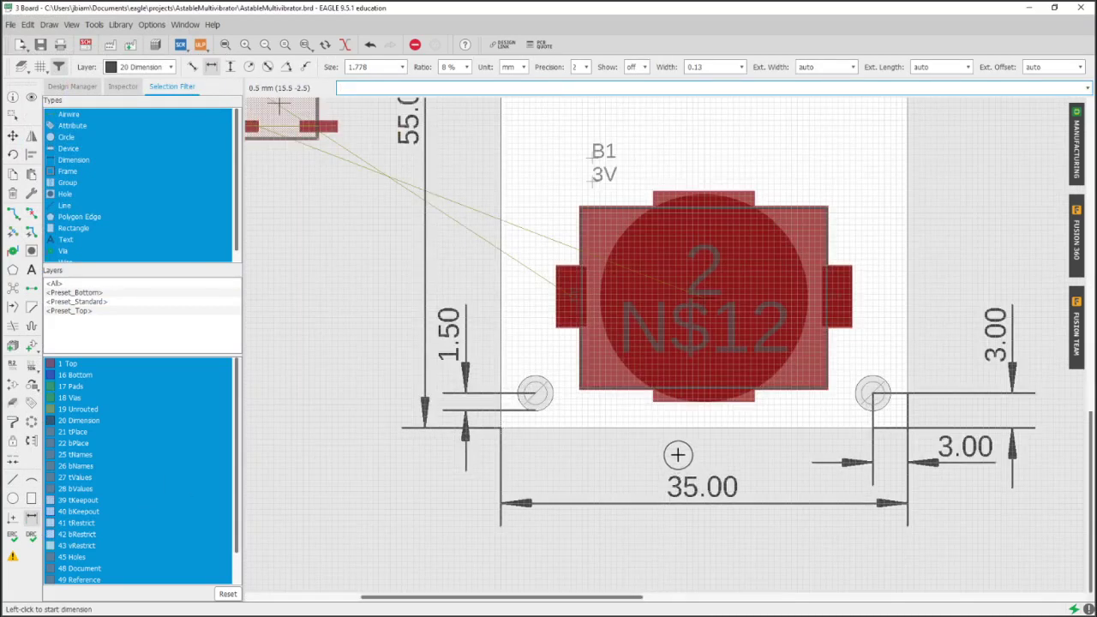
{"action": "left_click", "coordinate": [502, 430]}
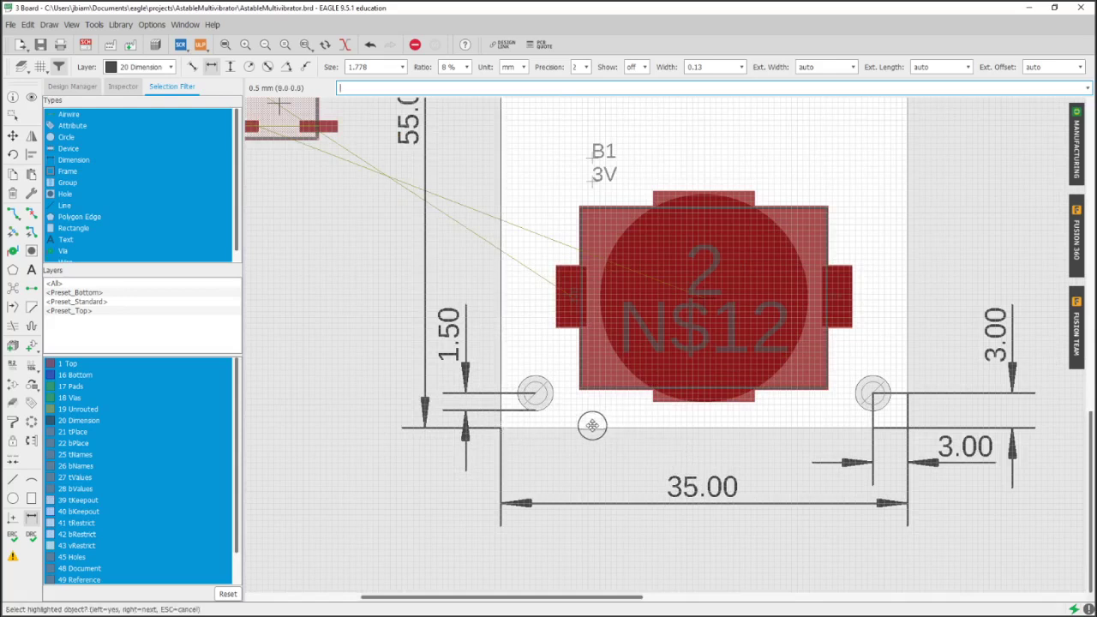
{"action": "left_click", "coordinate": [500, 428]}
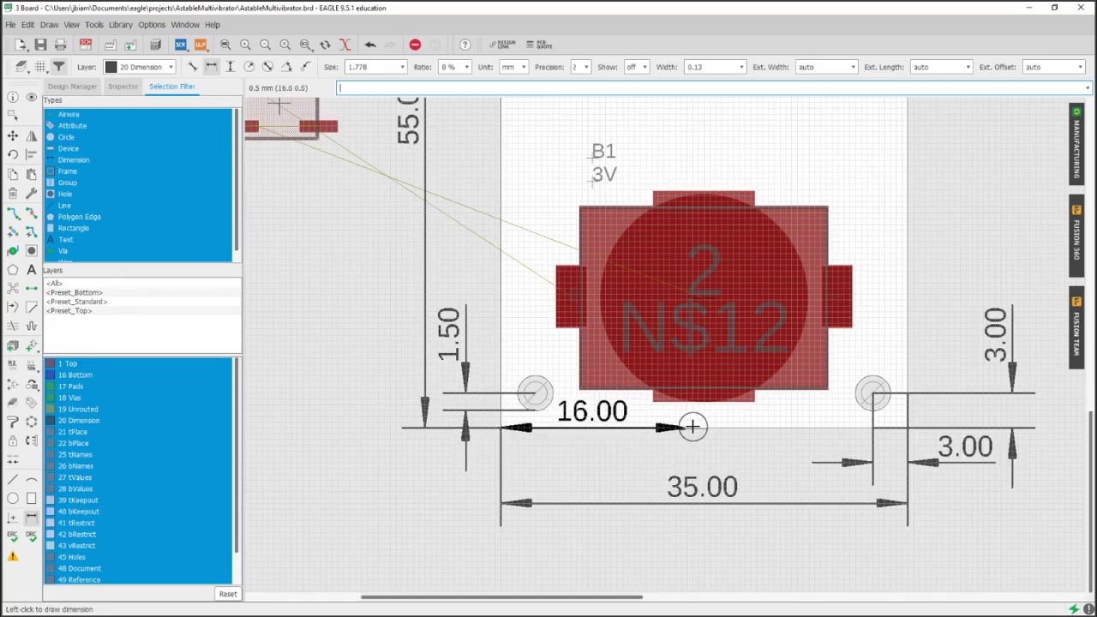
{"action": "left_click", "coordinate": [705, 425]}
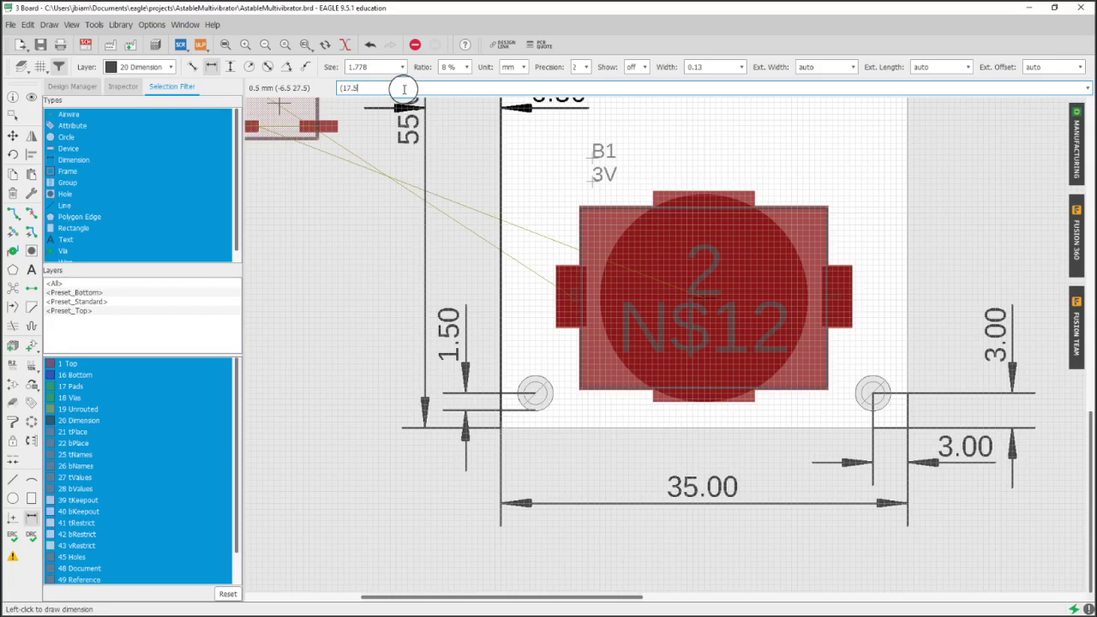
{"action": "key", "text": "Return"}
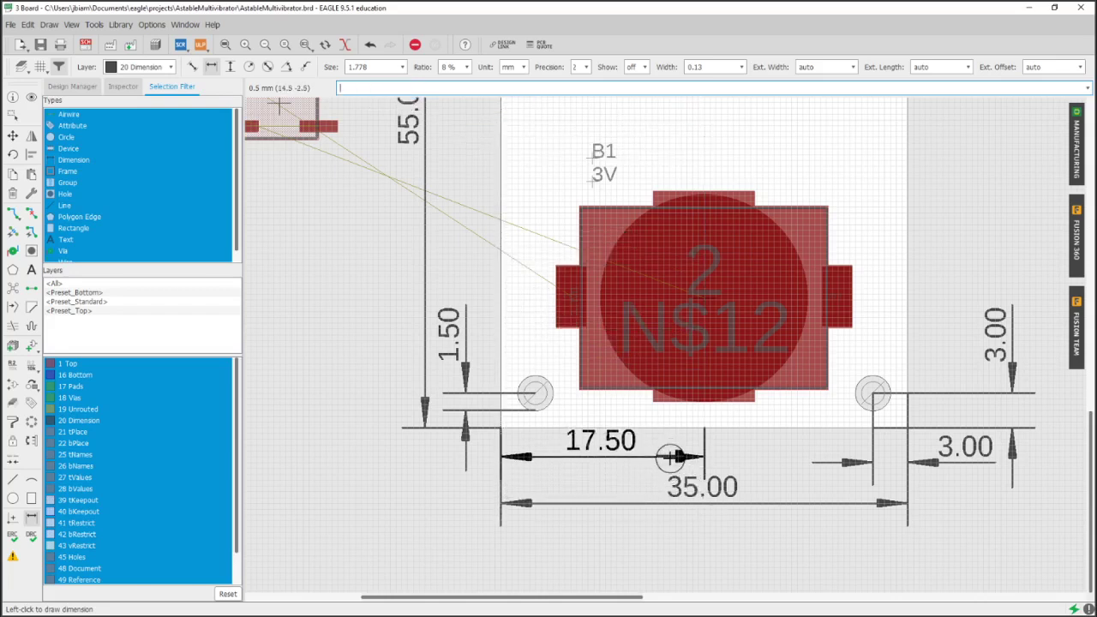
{"action": "left_click", "coordinate": [669, 447]}
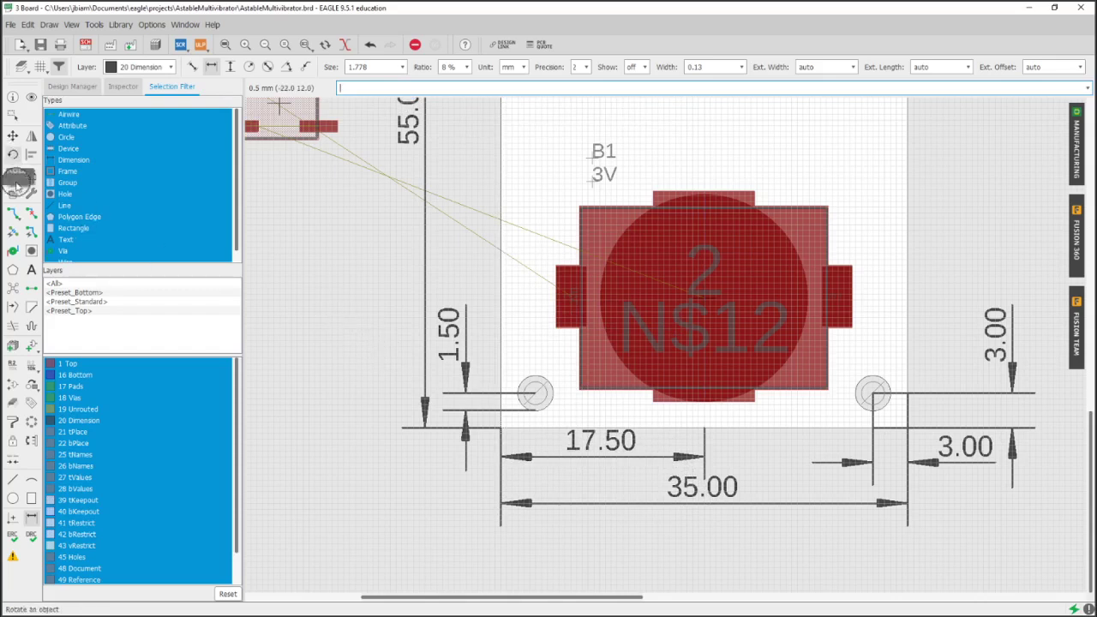
Draw a line with right-angle bends on the Dimension layer, from the lower edge's midpoint straight up to the board's upper edge
{"action": "left_click", "coordinate": [13, 479]}
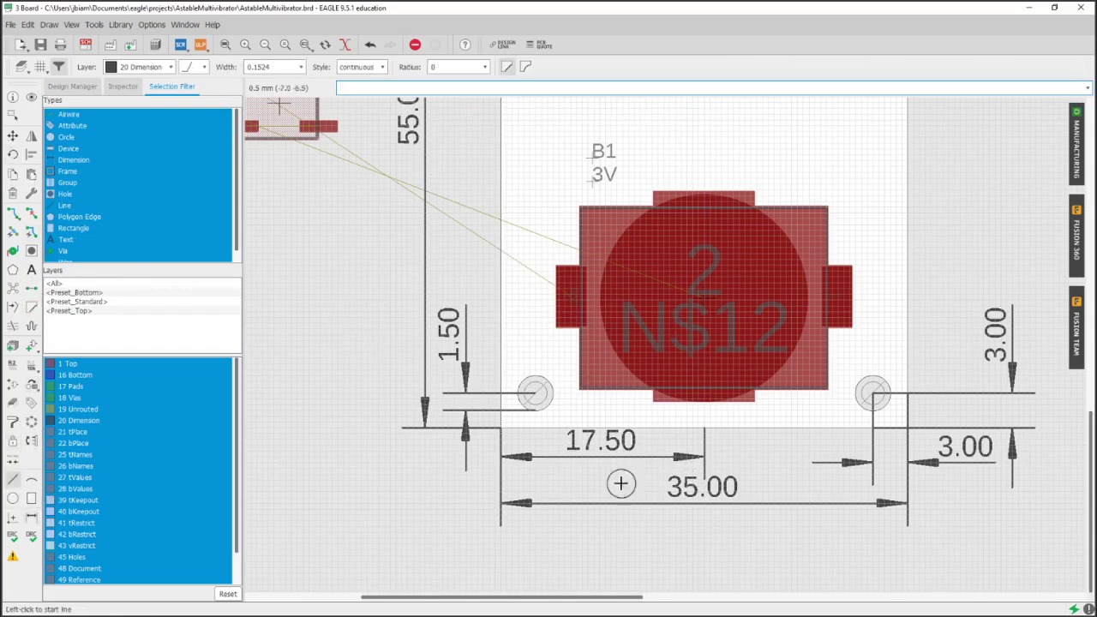
{"action": "left_click", "coordinate": [703, 428]}
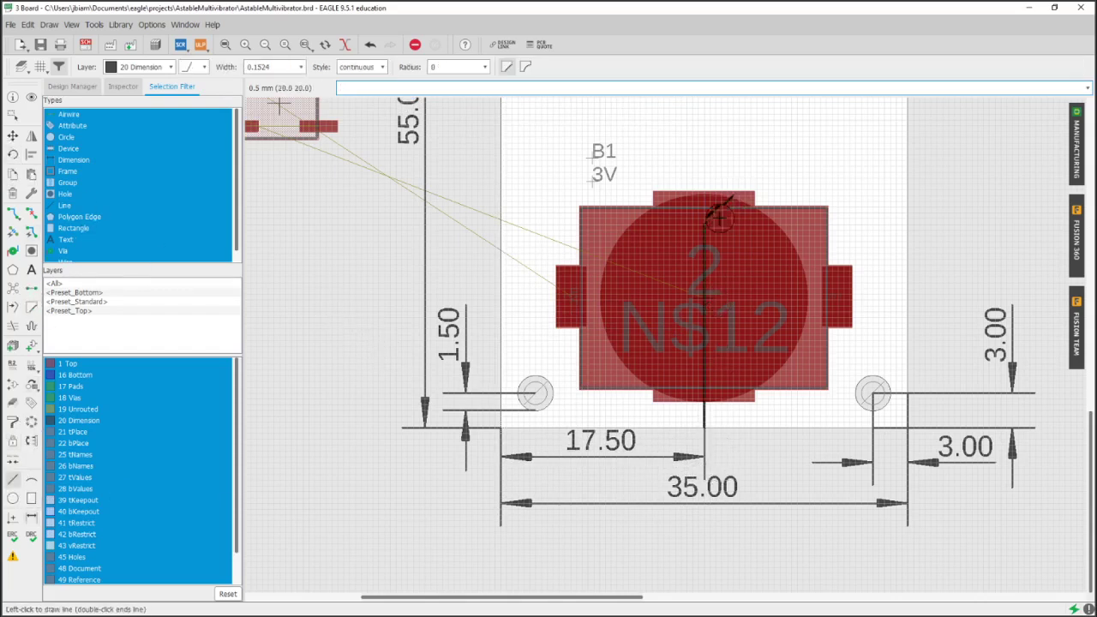
{"action": "left_click", "coordinate": [204, 67]}
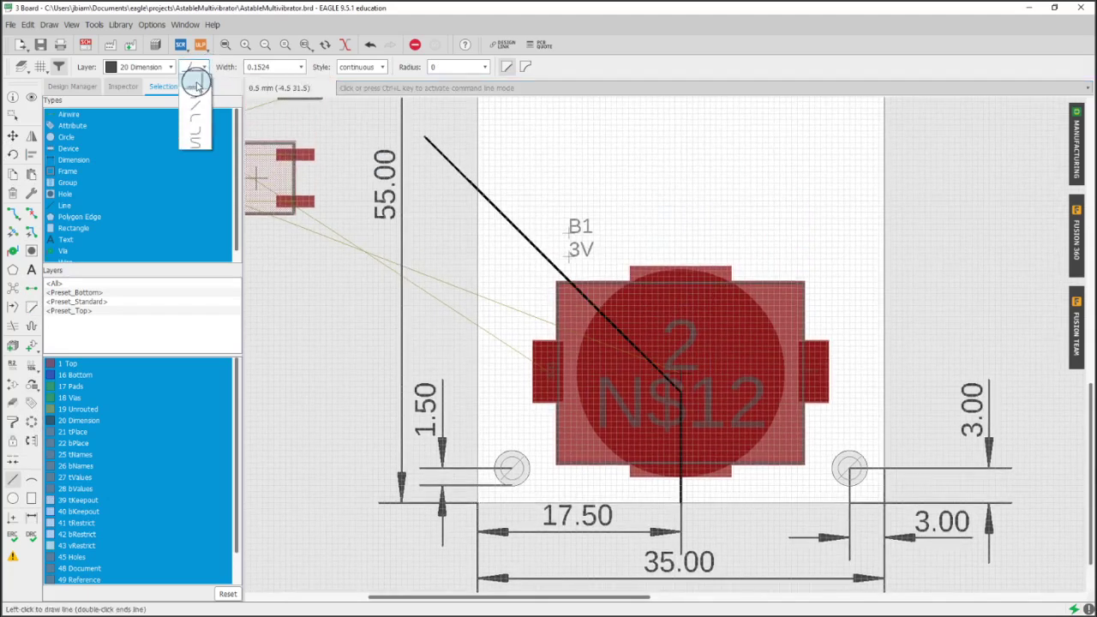
{"action": "left_click", "coordinate": [195, 81]}
{"action": "scroll", "coordinate": [660, 283], "scroll_direction": "down", "scroll_amount": 2}
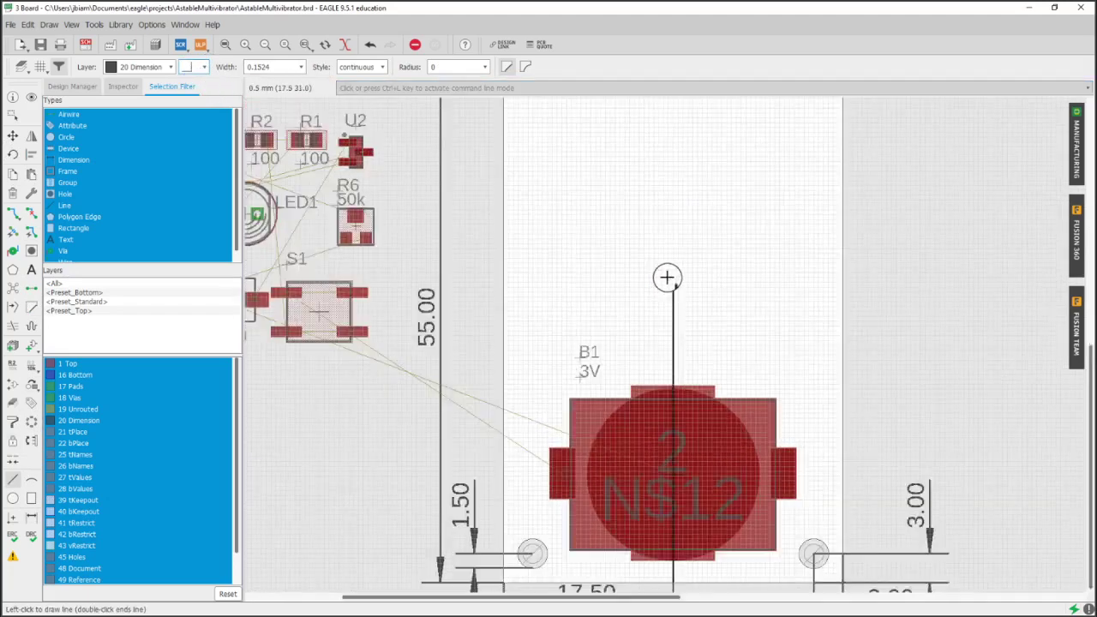
{"action": "scroll", "coordinate": [665, 267], "scroll_direction": "down", "scroll_amount": 1}
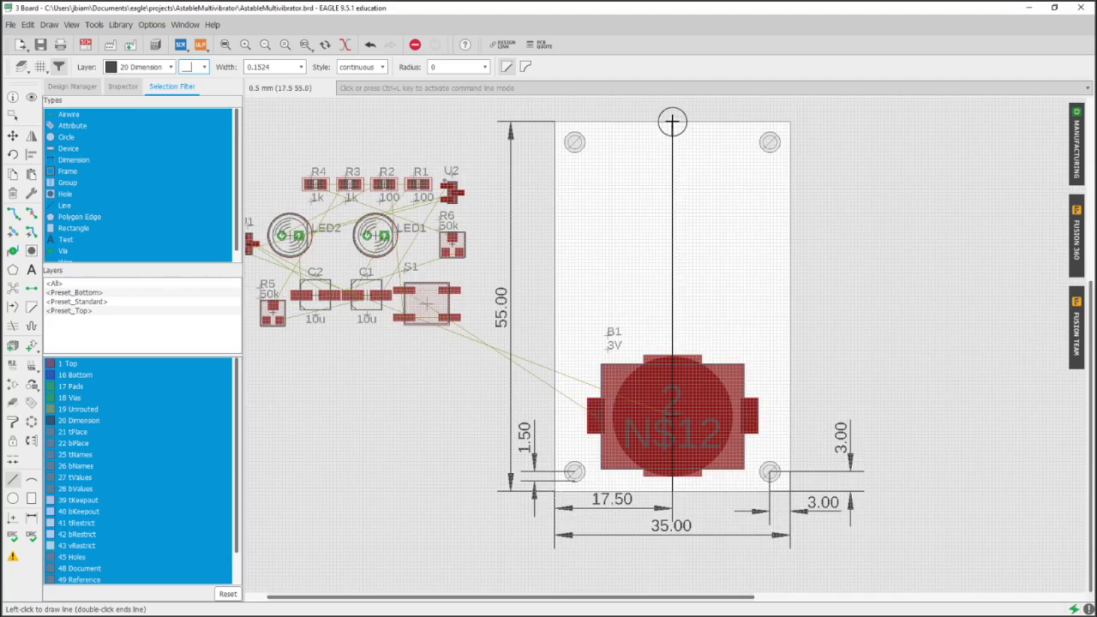
{"action": "left_click", "coordinate": [673, 122]}
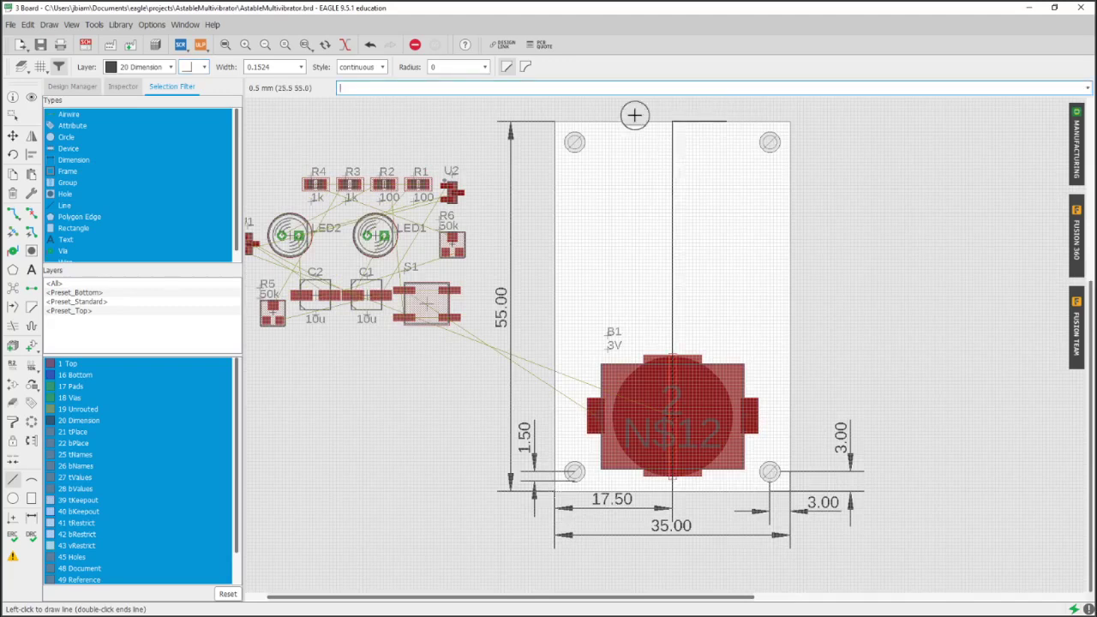
{"action": "double_click", "coordinate": [557, 122]}
Examine how battery holder B1 is aligned with the board's vertical centre line
{"action": "middle_click_drag", "start_coordinate": [697, 307], "coordinate": [692, 283]}
{"action": "scroll", "coordinate": [677, 343], "scroll_direction": "up", "scroll_amount": 4}
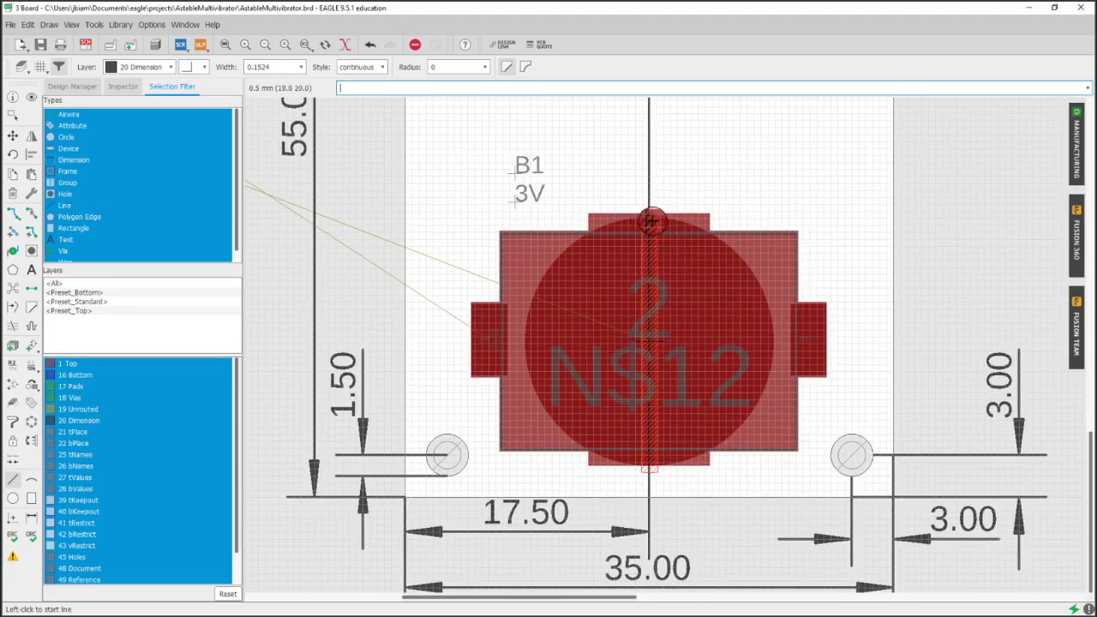
{"action": "scroll", "coordinate": [647, 211], "scroll_direction": "up", "scroll_amount": 3}
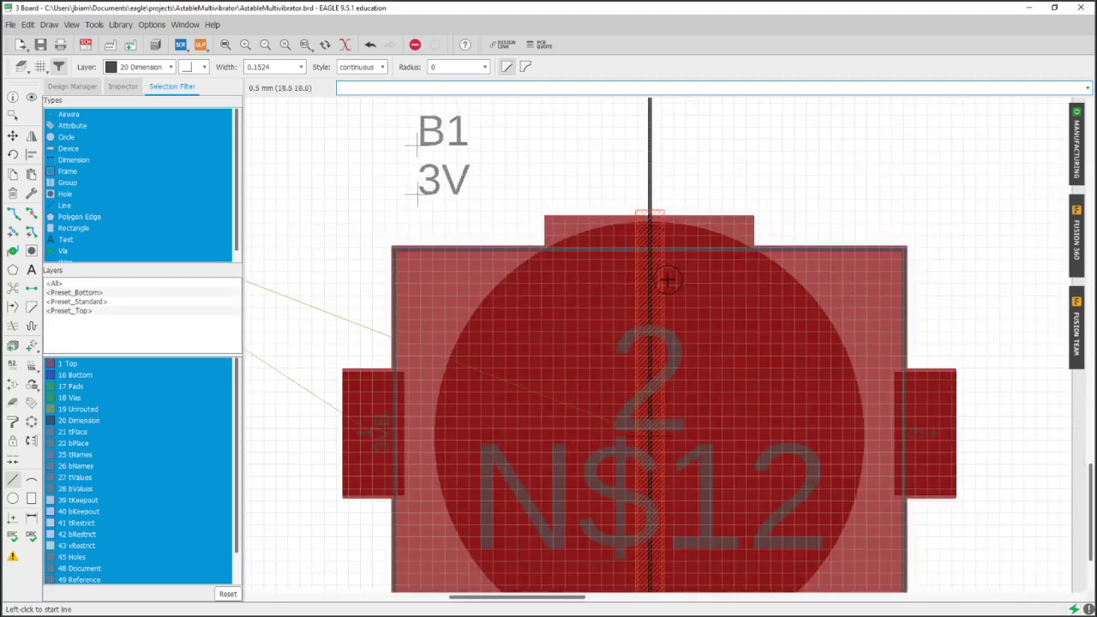
{"action": "scroll", "coordinate": [660, 411], "scroll_direction": "down", "scroll_amount": 4}
{"action": "scroll", "coordinate": [655, 247], "scroll_direction": "up", "scroll_amount": 2}
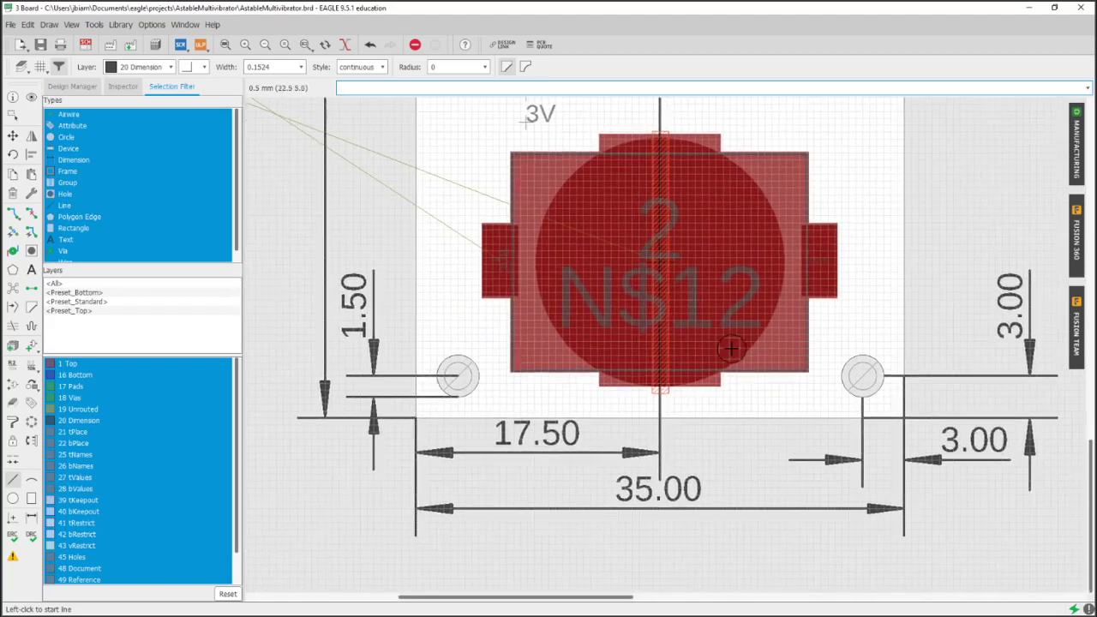
{"action": "scroll", "coordinate": [707, 317], "scroll_direction": "down", "scroll_amount": 1}
{"action": "scroll", "coordinate": [722, 314], "scroll_direction": "up", "scroll_amount": 1}
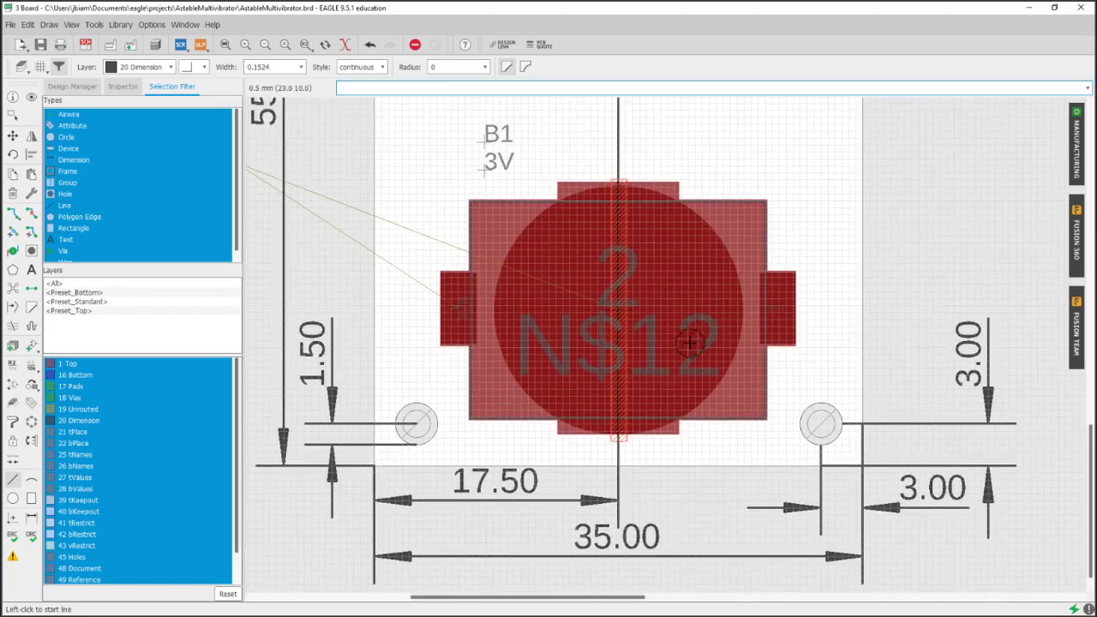
{"action": "scroll", "coordinate": [662, 431], "scroll_direction": "up", "scroll_amount": 2}
{"action": "scroll", "coordinate": [646, 420], "scroll_direction": "down", "scroll_amount": 2}
{"action": "scroll", "coordinate": [582, 360], "scroll_direction": "up", "scroll_amount": 2}
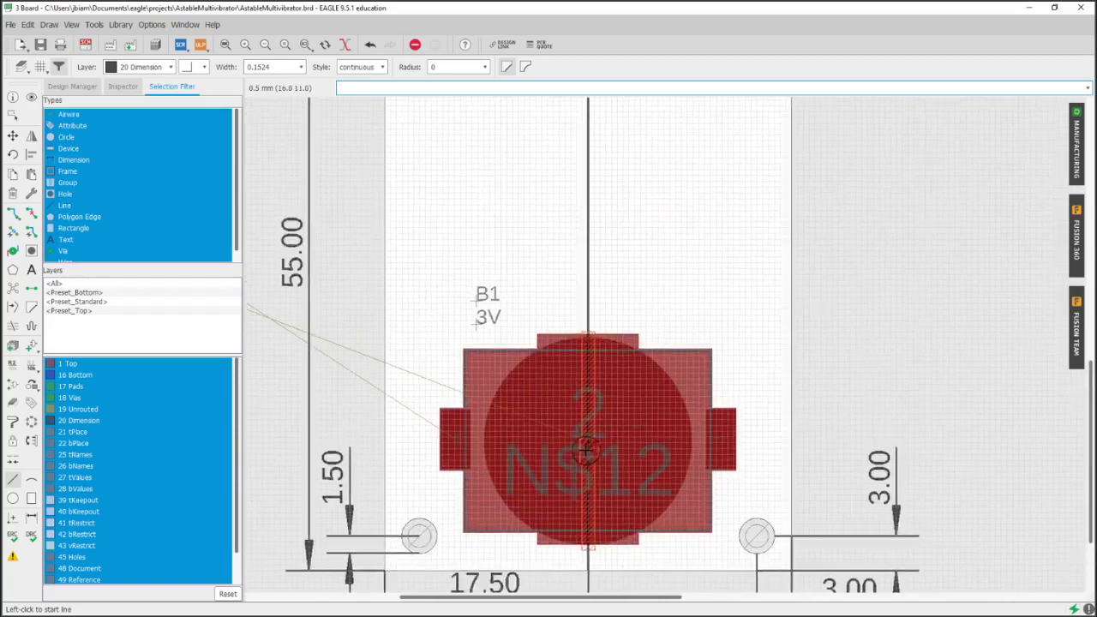
Look through the board's layer visibility list without changing it, and view the whole board
{"action": "left_click", "coordinate": [21, 67]}
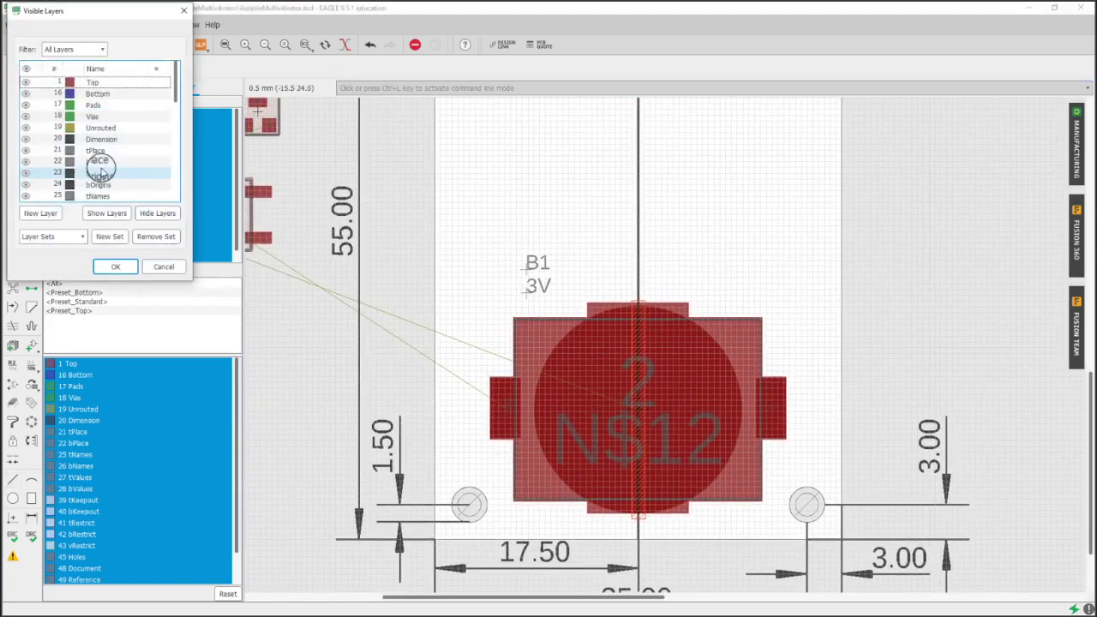
{"action": "left_click_drag", "start_coordinate": [101, 167], "coordinate": [90, 137]}
{"action": "left_click", "coordinate": [165, 266]}
{"action": "scroll", "coordinate": [497, 338], "scroll_direction": "down", "scroll_amount": 4}
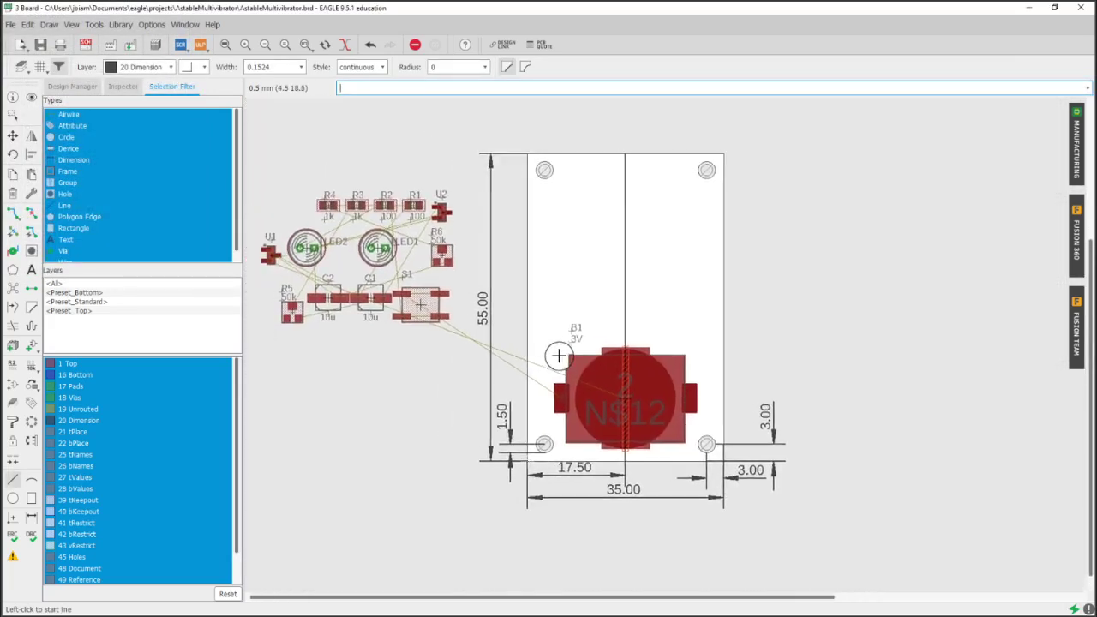
{"action": "scroll", "coordinate": [421, 286], "scroll_direction": "up", "scroll_amount": 2}
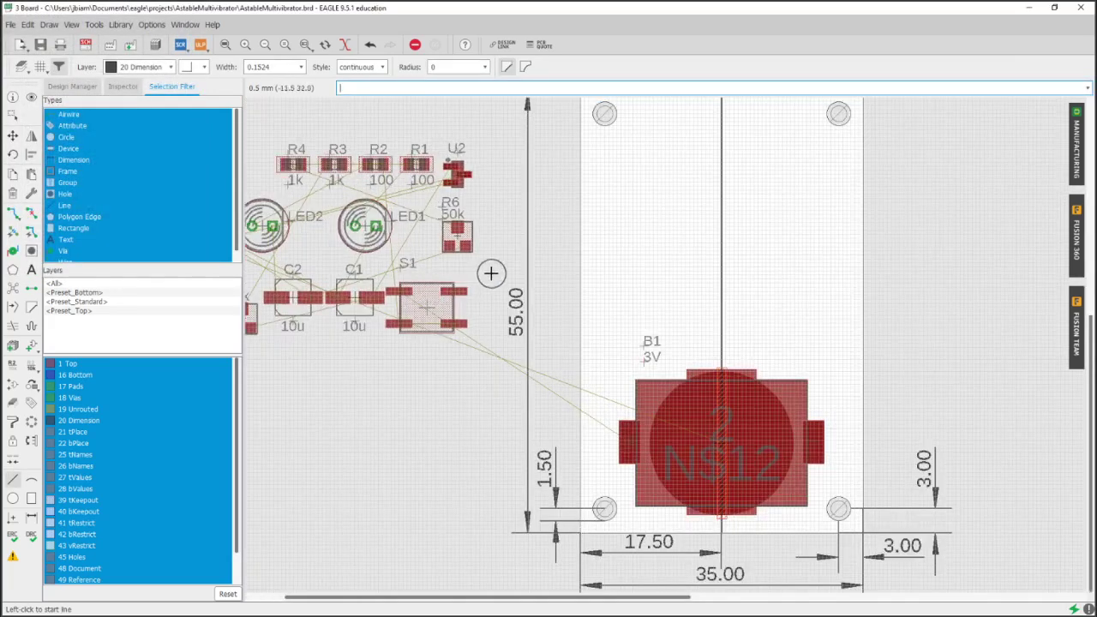
Check in the schematic how switch S1 is wired between battery B1 and the resistors, and return to the board
{"action": "left_click", "coordinate": [12, 136]}
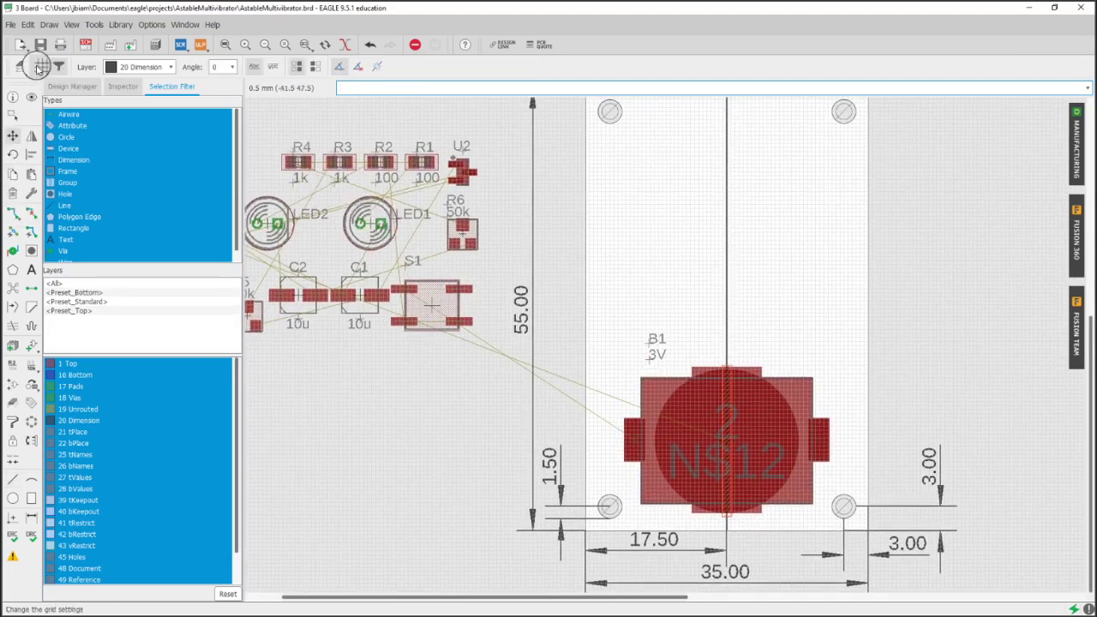
{"action": "left_click", "coordinate": [39, 45]}
{"action": "left_click", "coordinate": [85, 44]}
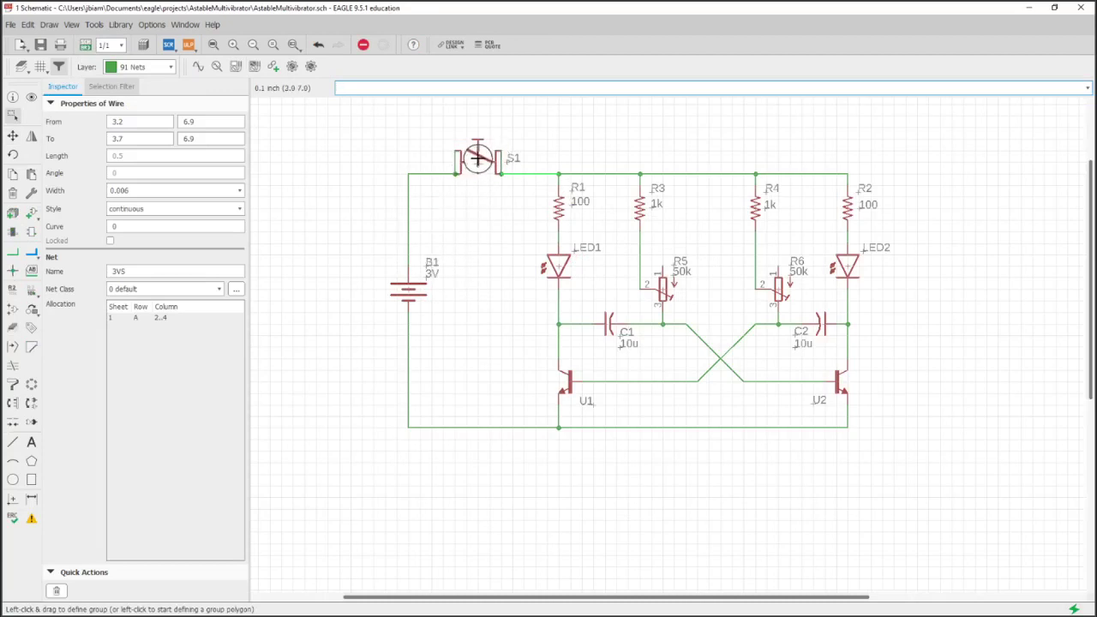
{"action": "left_click", "coordinate": [85, 43]}
Move switch S1 onto the board, centred on the vertical centre line just above battery holder B1
{"action": "left_click", "coordinate": [12, 135]}
{"action": "left_click", "coordinate": [432, 305]}
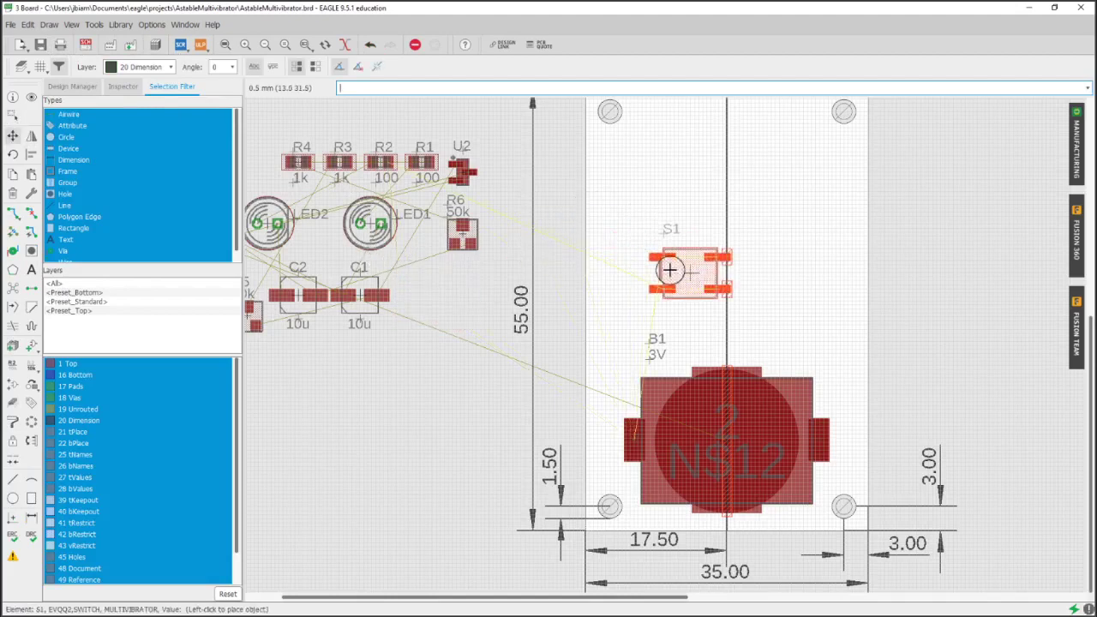
{"action": "scroll", "coordinate": [655, 257], "scroll_direction": "up", "scroll_amount": 2}
{"action": "scroll", "coordinate": [668, 291], "scroll_direction": "up", "scroll_amount": 1}
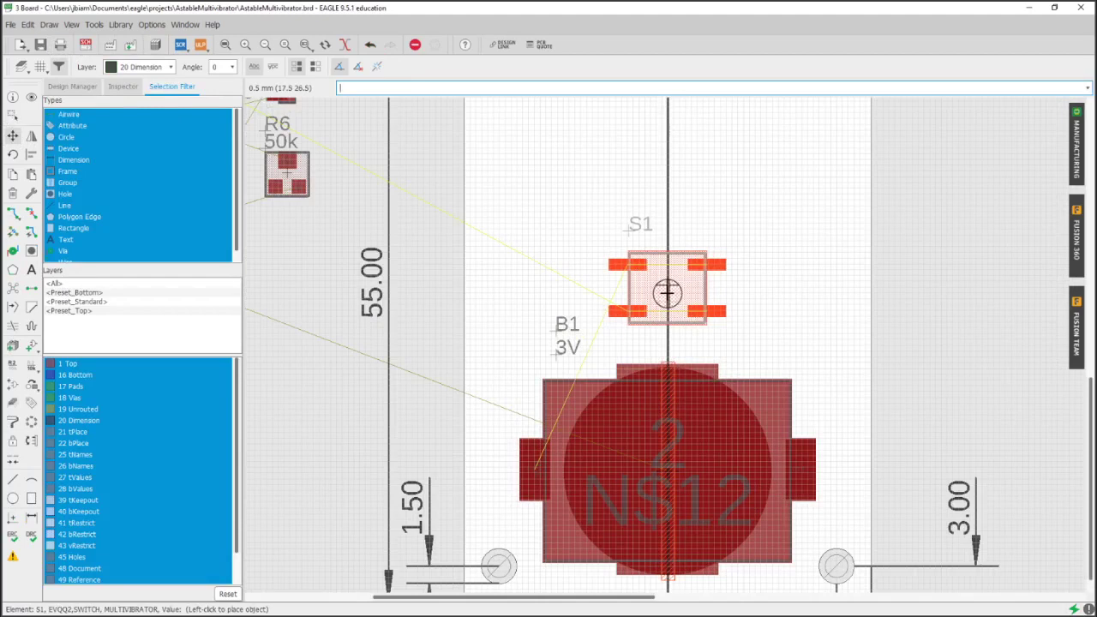
{"action": "left_click", "coordinate": [668, 296]}
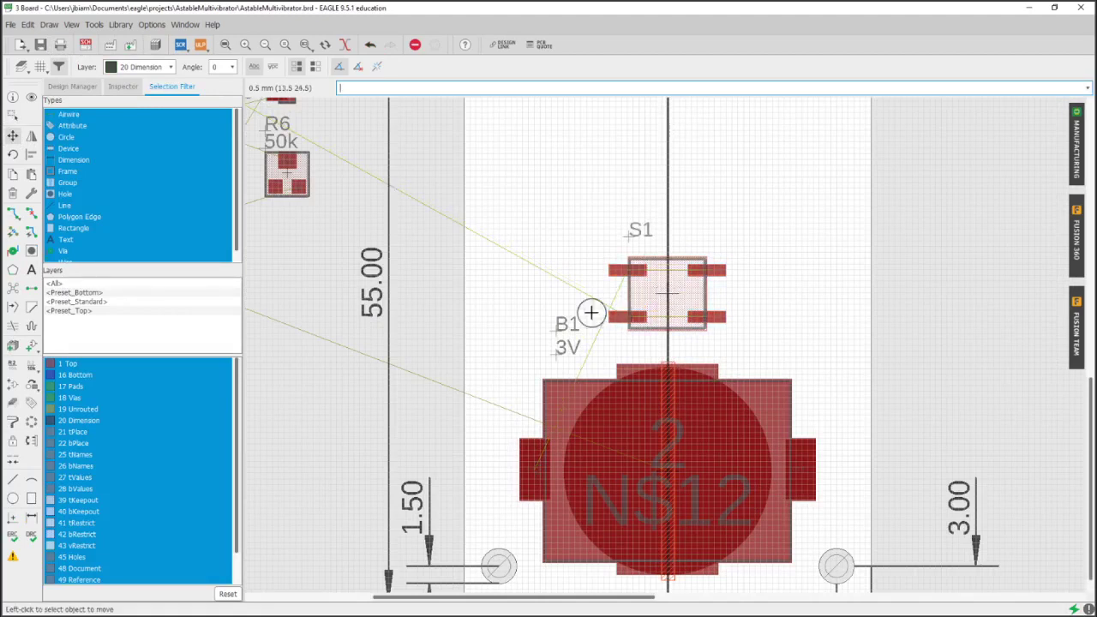
Check in the schematic which resistors connect to the 3VS net after switch S1, and return to the board
{"action": "scroll", "coordinate": [592, 308], "scroll_direction": "left", "scroll_amount": 3, "text": "shift"}
{"action": "scroll", "coordinate": [560, 297], "scroll_direction": "down", "scroll_amount": 2}
{"action": "middle_click_drag", "start_coordinate": [560, 294], "coordinate": [588, 251]}
{"action": "middle_click_drag", "start_coordinate": [612, 196], "coordinate": [615, 294]}
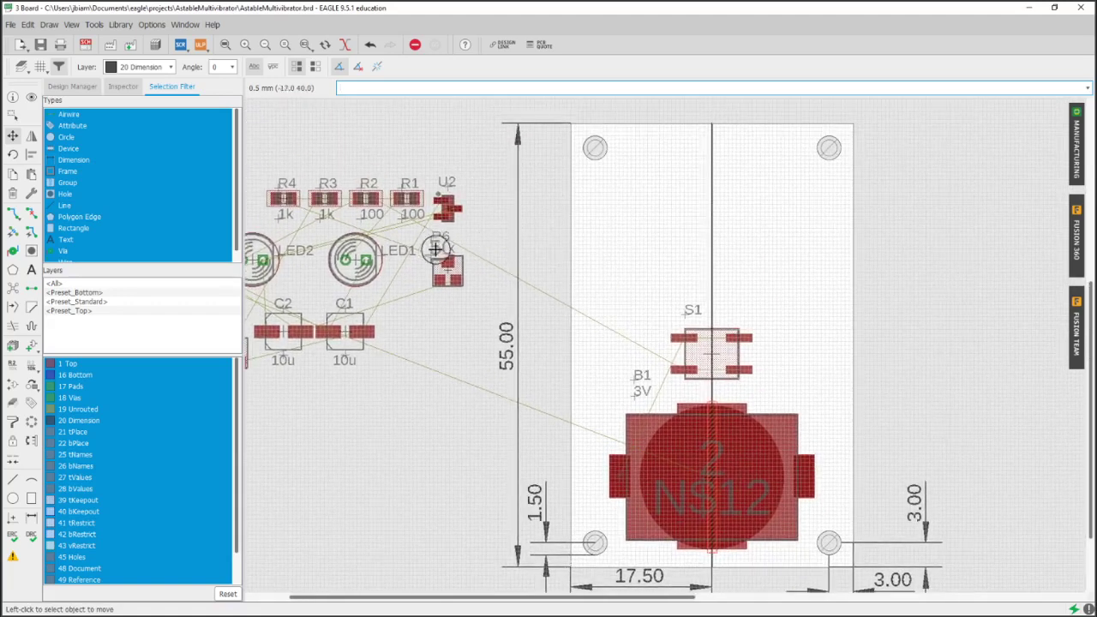
{"action": "left_click", "coordinate": [86, 44]}
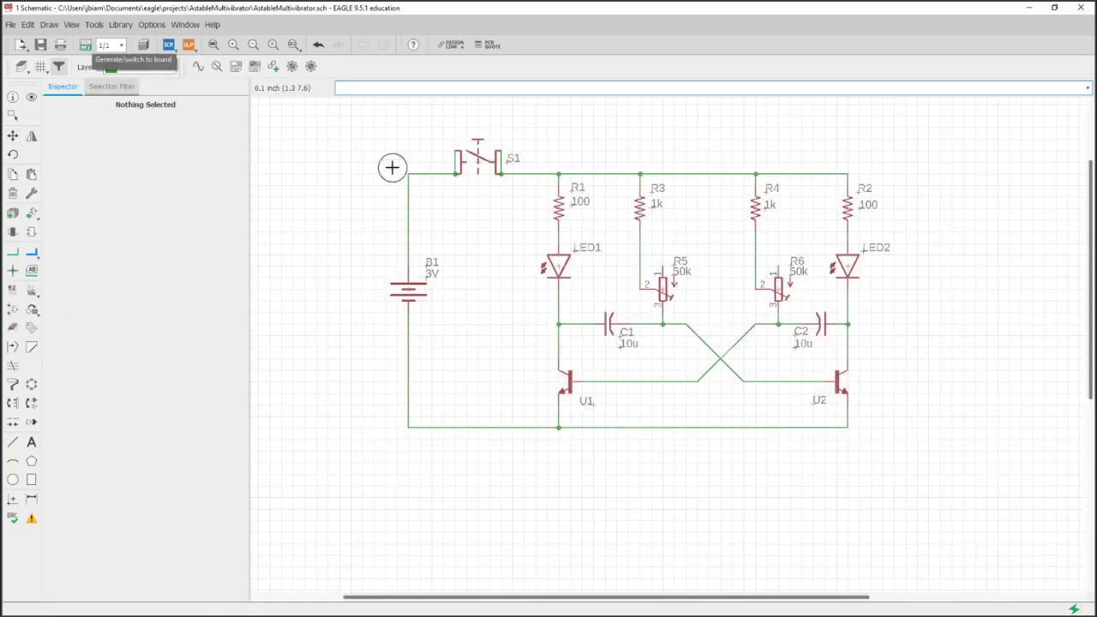
{"action": "left_click", "coordinate": [523, 174]}
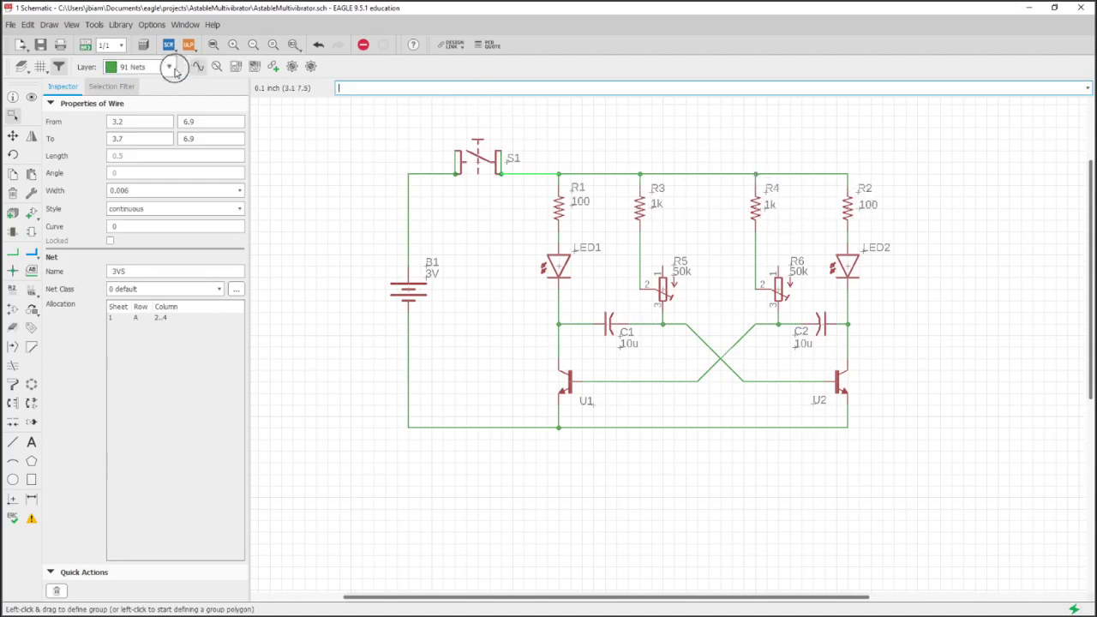
{"action": "left_click", "coordinate": [86, 45]}
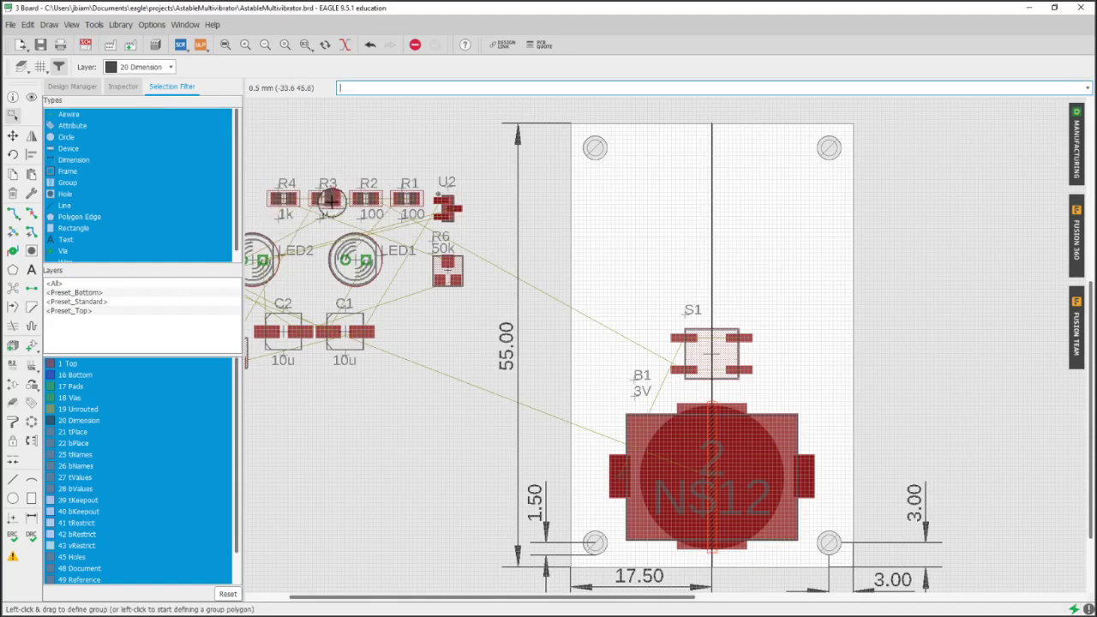
Select resistors R1 to R4 as a group and move them onto the board above switch S1
{"action": "middle_click_drag", "start_coordinate": [462, 193], "coordinate": [480, 191]}
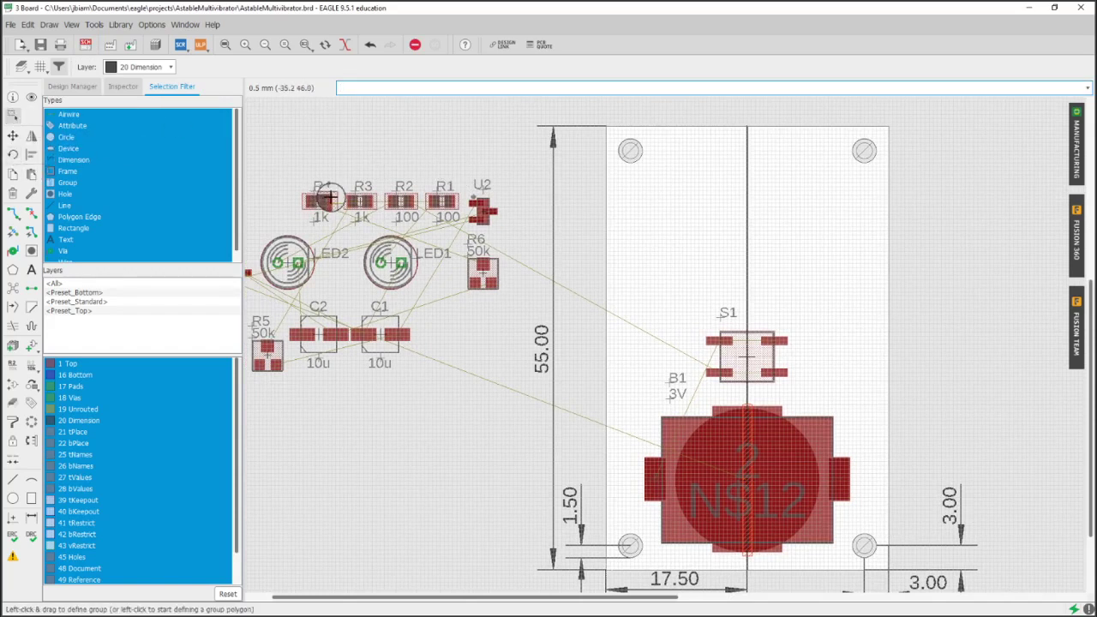
{"action": "left_click_drag", "start_coordinate": [288, 173], "coordinate": [461, 224]}
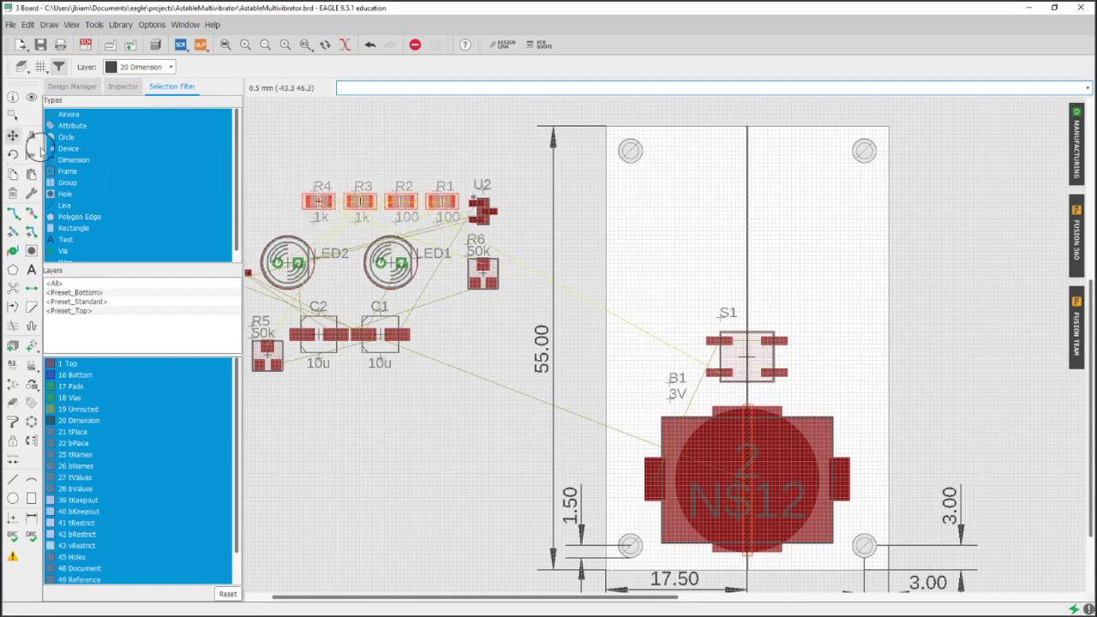
{"action": "left_click", "coordinate": [13, 136]}
{"action": "right_click", "coordinate": [316, 166]}
{"action": "left_click", "coordinate": [347, 171]}
{"action": "middle_click_drag", "start_coordinate": [654, 262], "coordinate": [642, 225]}
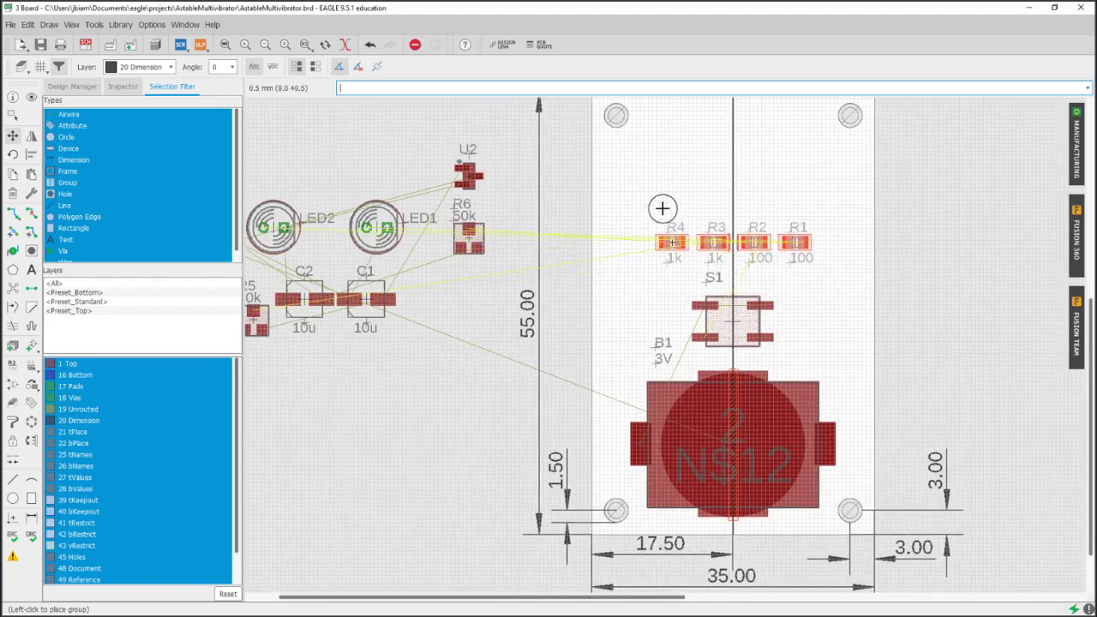
{"action": "left_click", "coordinate": [663, 210]}
Move R1 to the upper left of switch S1, and R4 to the right of the centre line above S1
{"action": "middle_click_drag", "start_coordinate": [705, 214], "coordinate": [671, 210]}
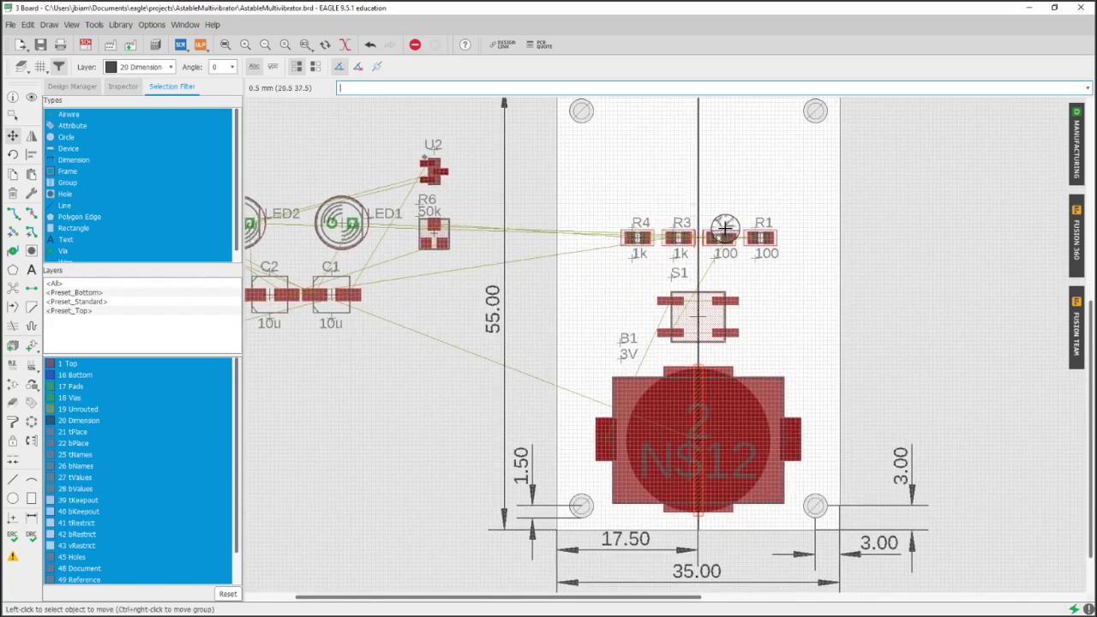
{"action": "scroll", "coordinate": [746, 232], "scroll_direction": "up", "scroll_amount": 3}
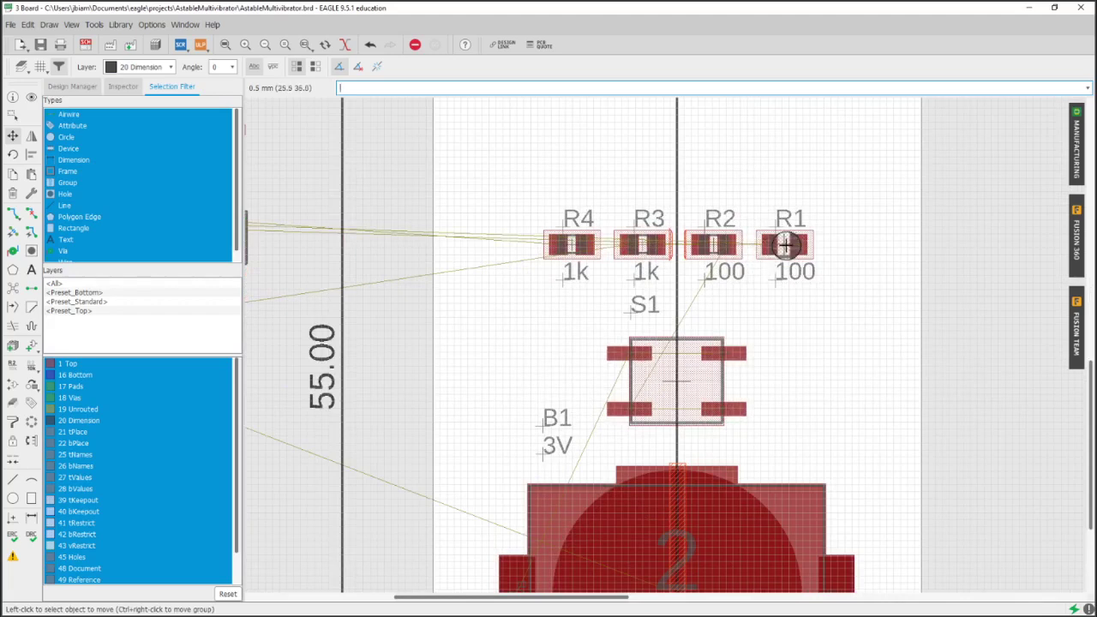
{"action": "left_click", "coordinate": [786, 245]}
{"action": "middle_click_drag", "start_coordinate": [717, 299], "coordinate": [694, 367]}
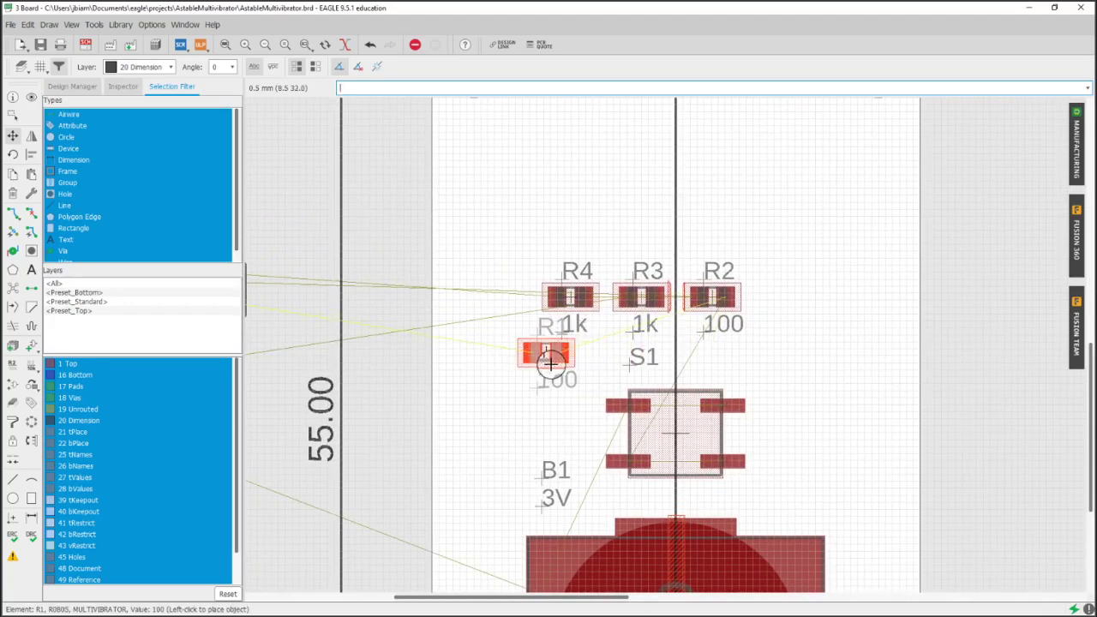
{"action": "left_click", "coordinate": [525, 367]}
{"action": "left_click", "coordinate": [568, 298]}
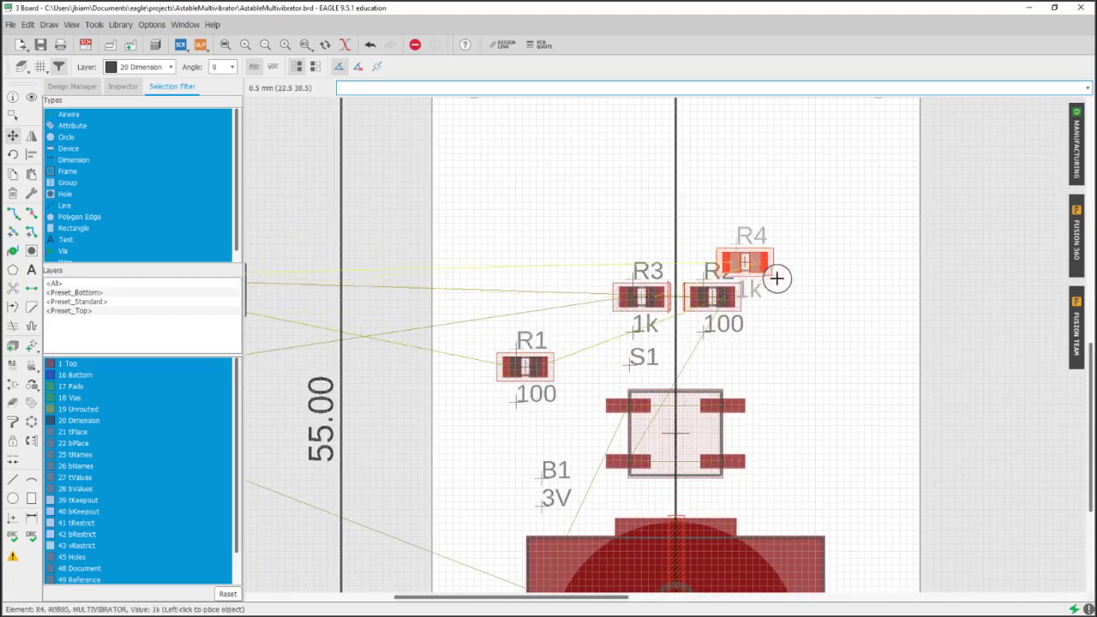
{"action": "left_click", "coordinate": [800, 283]}
Move R2 below R4 and R3 above R1, and recalculate the shortest airwires
{"action": "left_click", "coordinate": [712, 296]}
{"action": "left_click", "coordinate": [838, 381]}
{"action": "left_click", "coordinate": [641, 296]}
{"action": "left_click", "coordinate": [627, 290]}
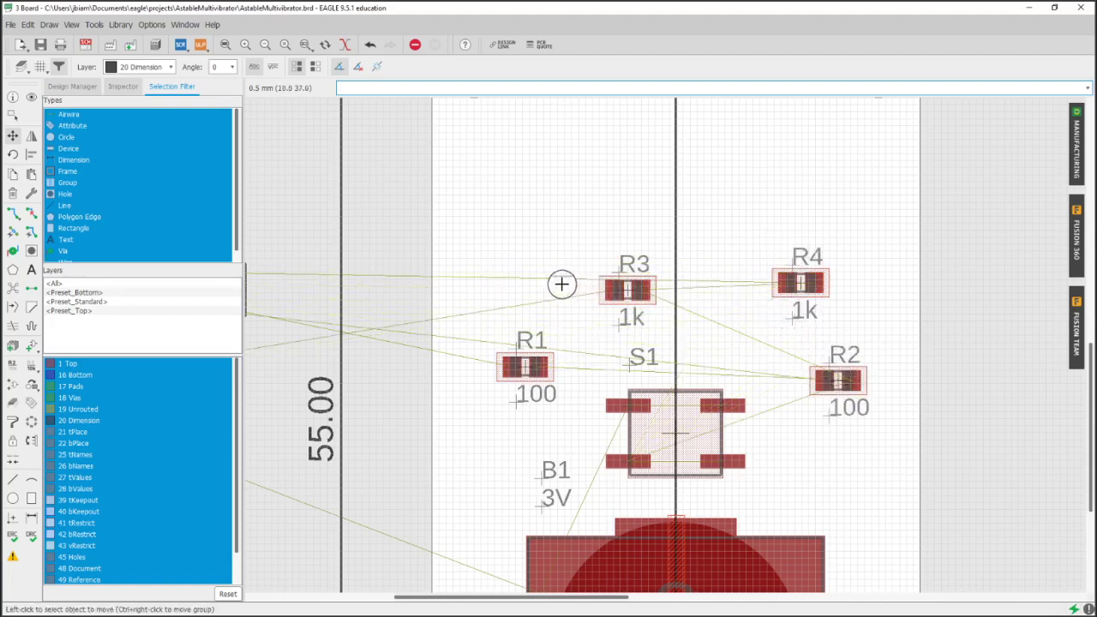
{"action": "left_click", "coordinate": [627, 290]}
{"action": "left_click", "coordinate": [550, 290]}
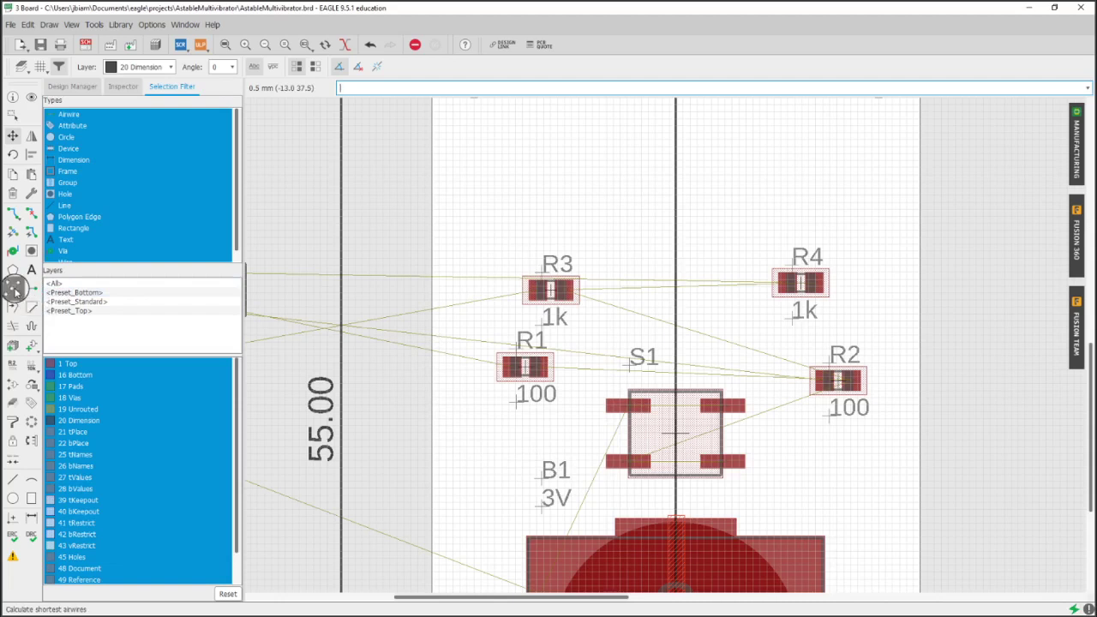
{"action": "left_click", "coordinate": [14, 291]}
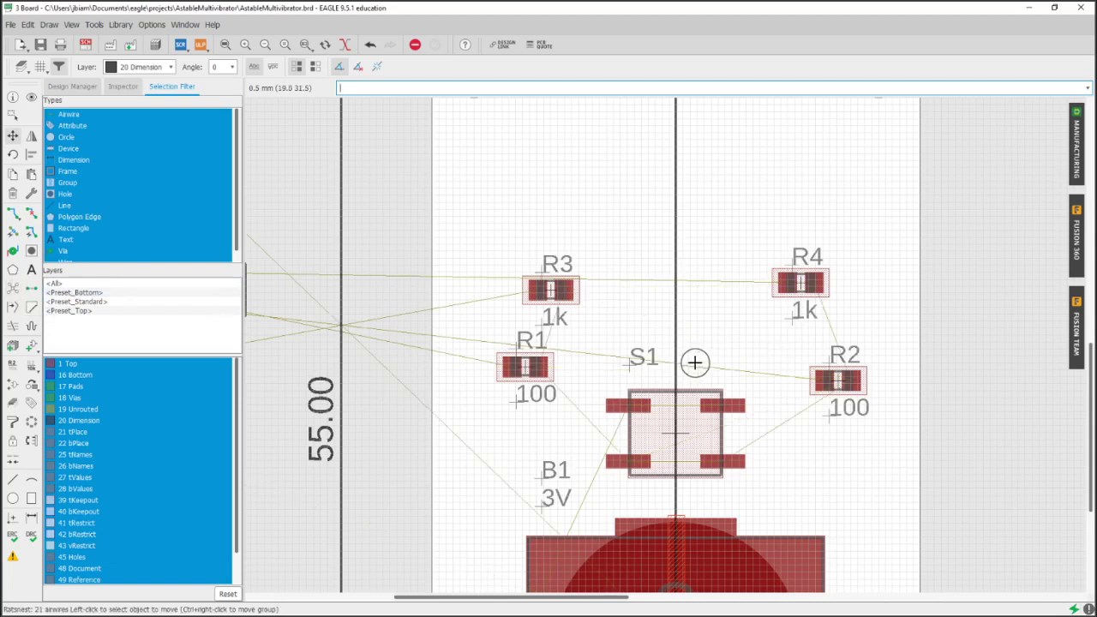
Try to pick up switch S1 at its origin on the centre line, and make 1 Top the active layer
{"action": "scroll", "coordinate": [684, 436], "scroll_direction": "up", "scroll_amount": 3}
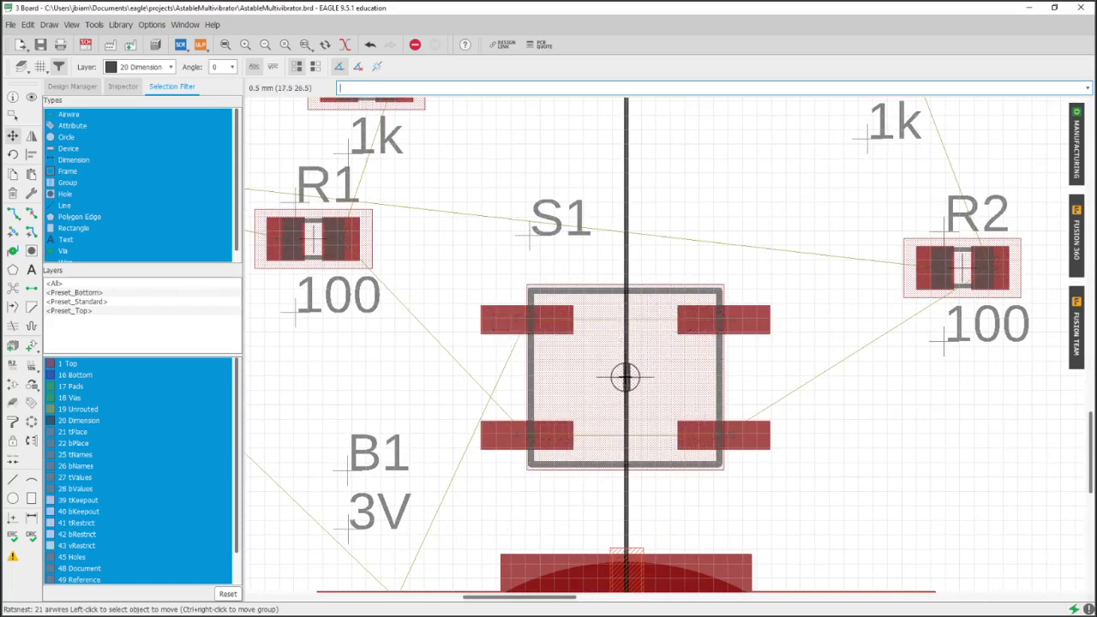
{"action": "left_click", "coordinate": [625, 377]}
{"action": "right_click", "coordinate": [625, 377]}
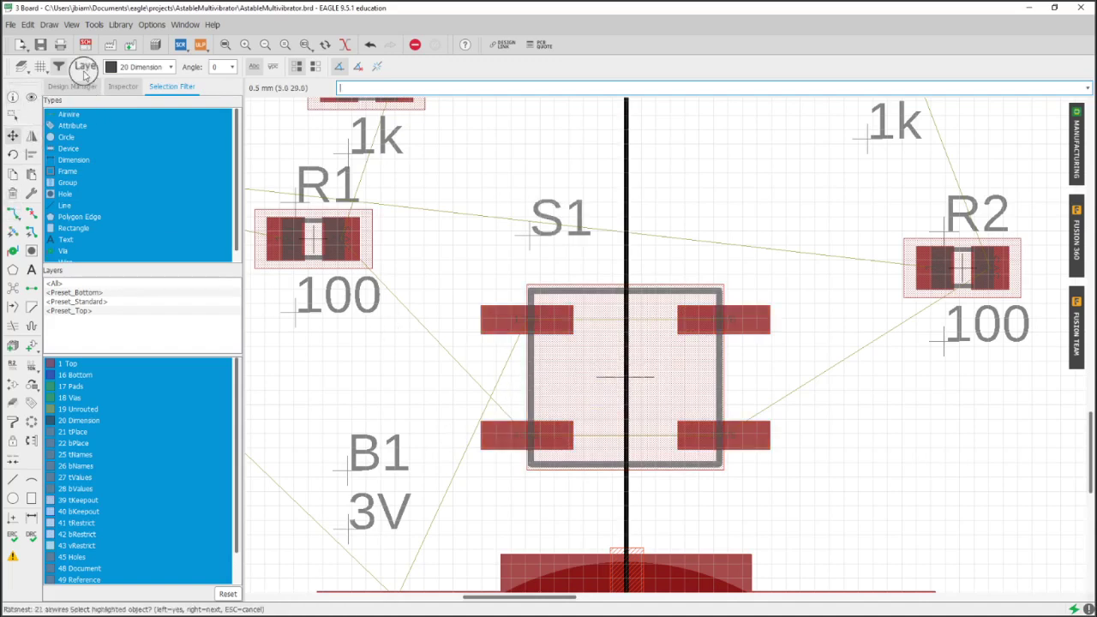
{"action": "left_click", "coordinate": [128, 69]}
{"action": "left_click", "coordinate": [128, 82]}
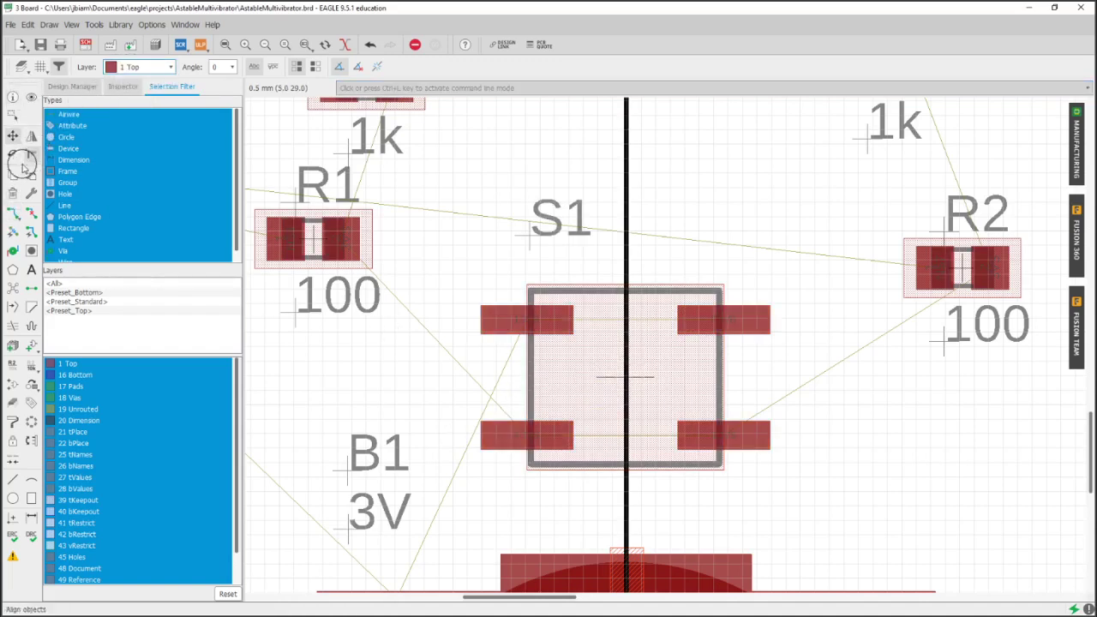
{"action": "left_click", "coordinate": [12, 135]}
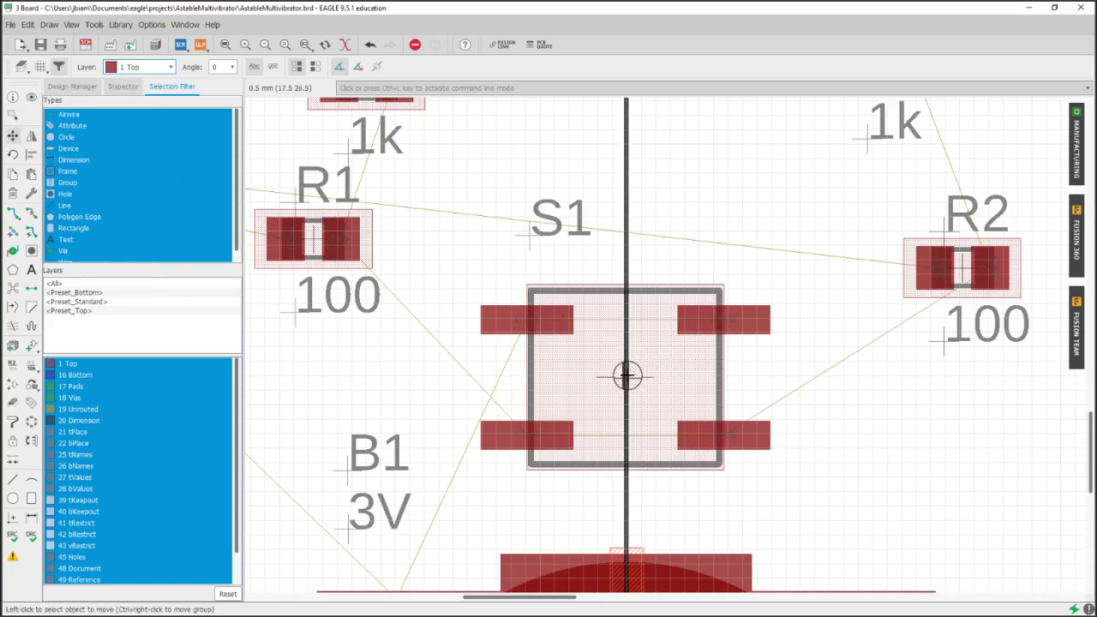
{"action": "left_click", "coordinate": [627, 375]}
{"action": "scroll", "coordinate": [653, 384], "scroll_direction": "down", "scroll_amount": 3}
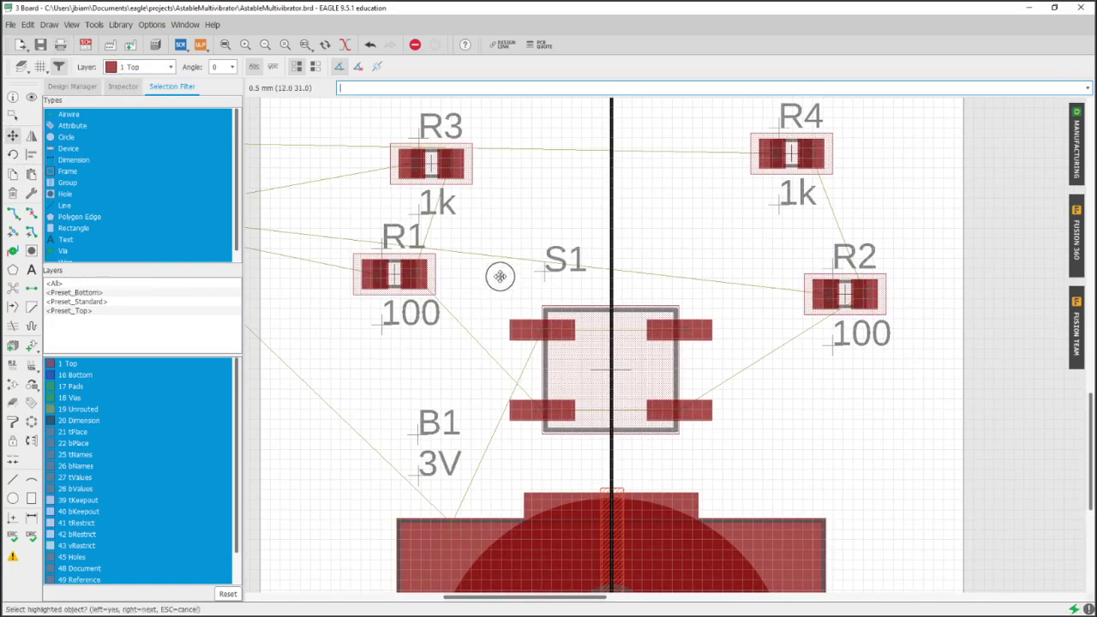
{"action": "key", "text": "Escape"}
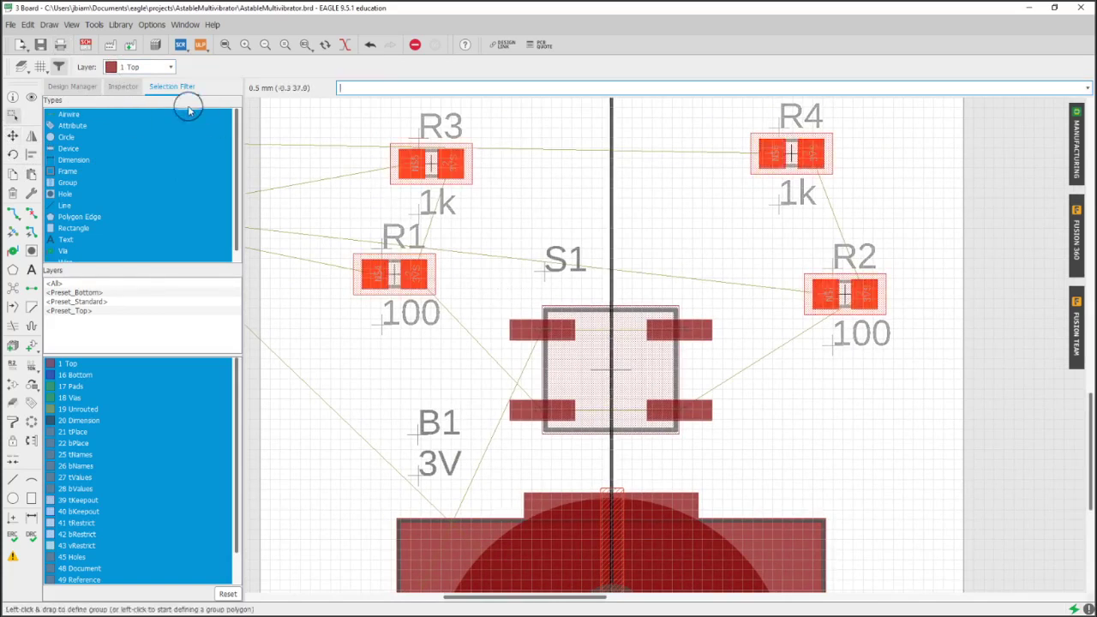
Exclude lines from the selection filter, and rotate switch S1 by 180° with its origin on the vertical centre line
{"action": "left_click", "coordinate": [69, 207]}
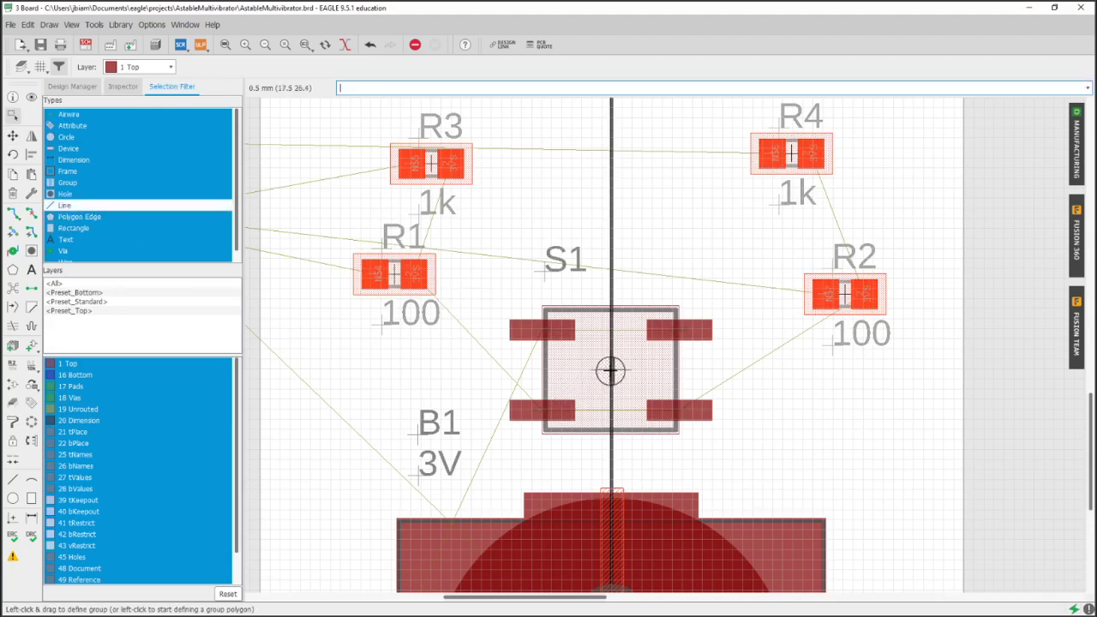
{"action": "left_click", "coordinate": [610, 371]}
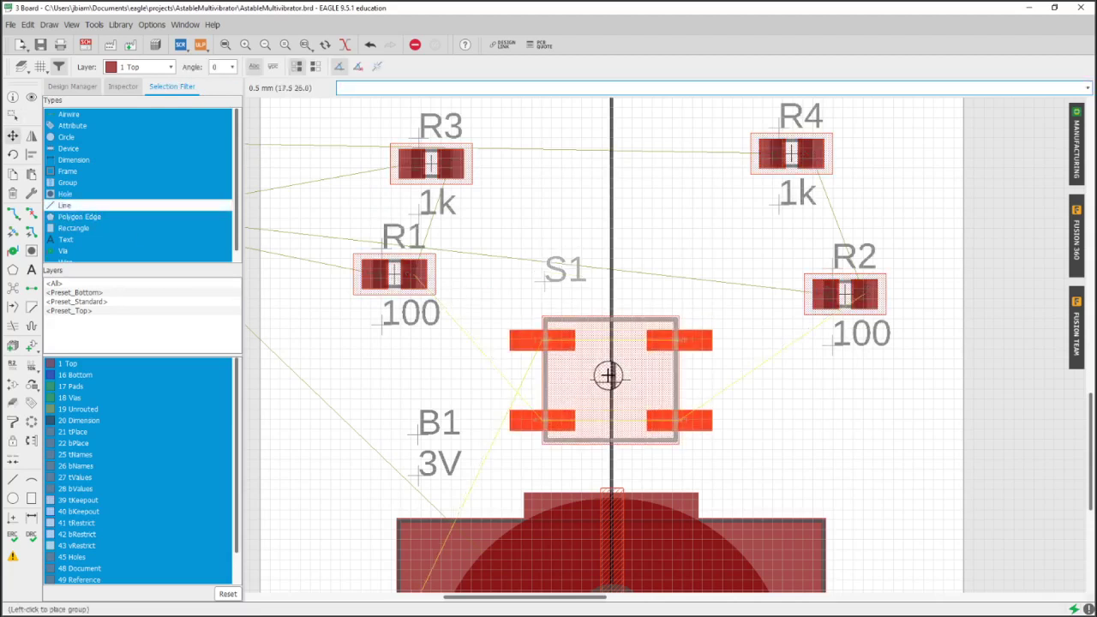
{"action": "right_click", "coordinate": [606, 375]}
{"action": "right_click", "coordinate": [607, 375]}
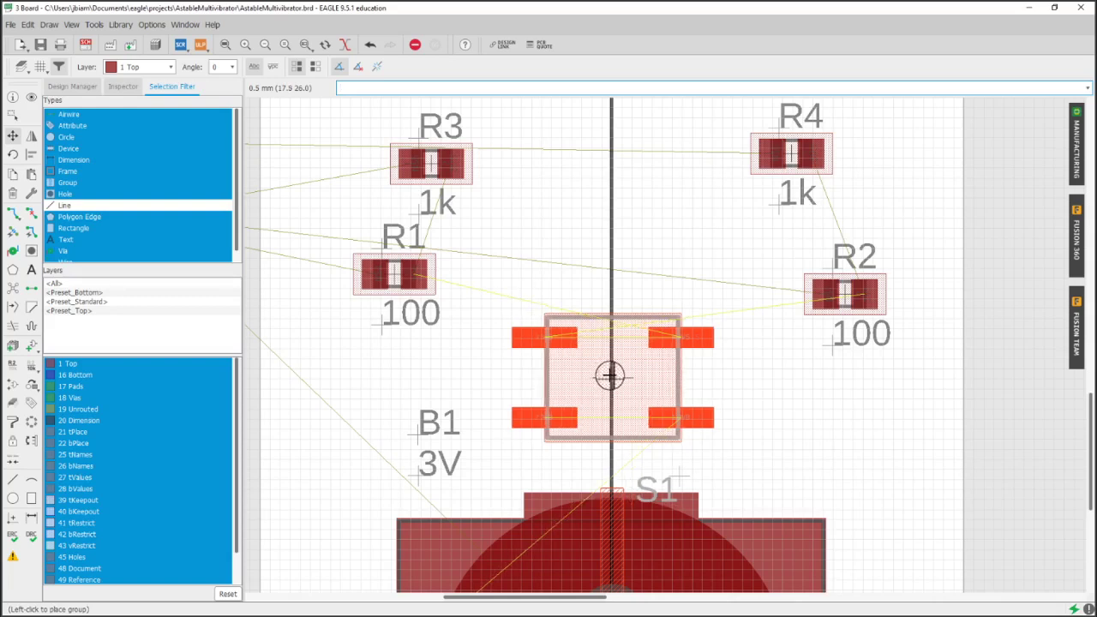
{"action": "left_click", "coordinate": [611, 375]}
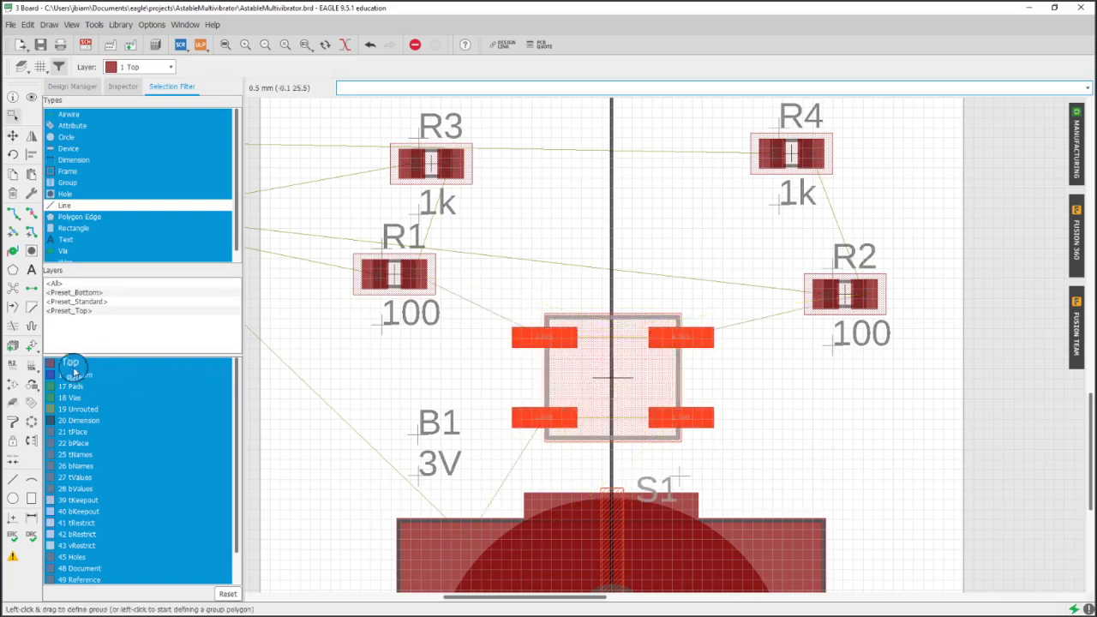
Recalculate the airwires for the rotated switch S1 and view its connections to R1, R2 and B1
{"action": "left_click", "coordinate": [13, 291]}
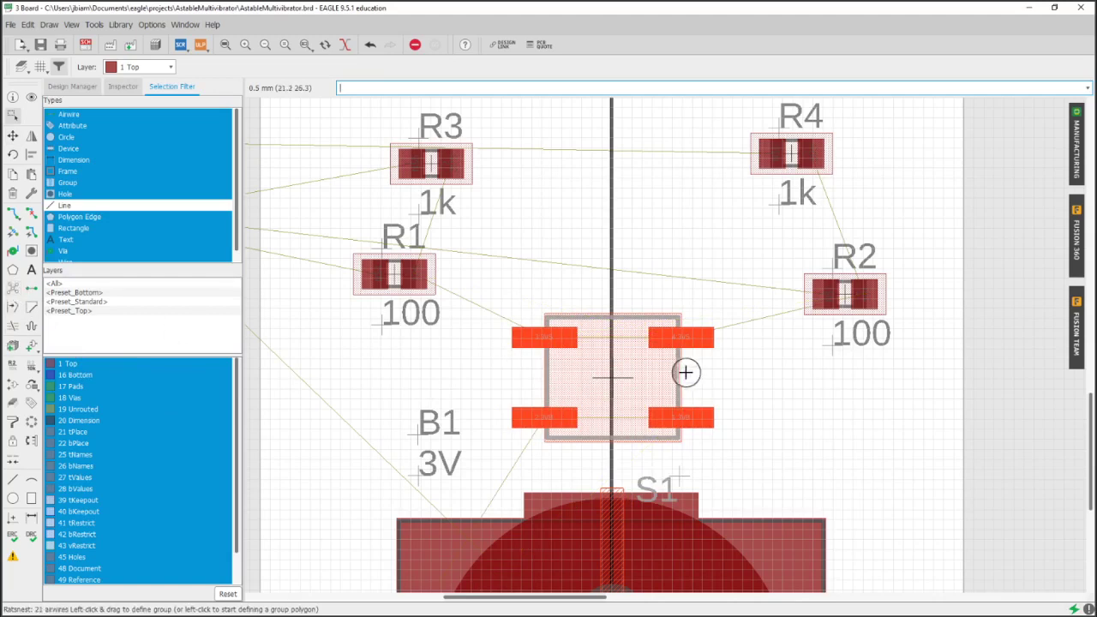
{"action": "scroll", "coordinate": [631, 351], "scroll_direction": "down", "scroll_amount": 2}
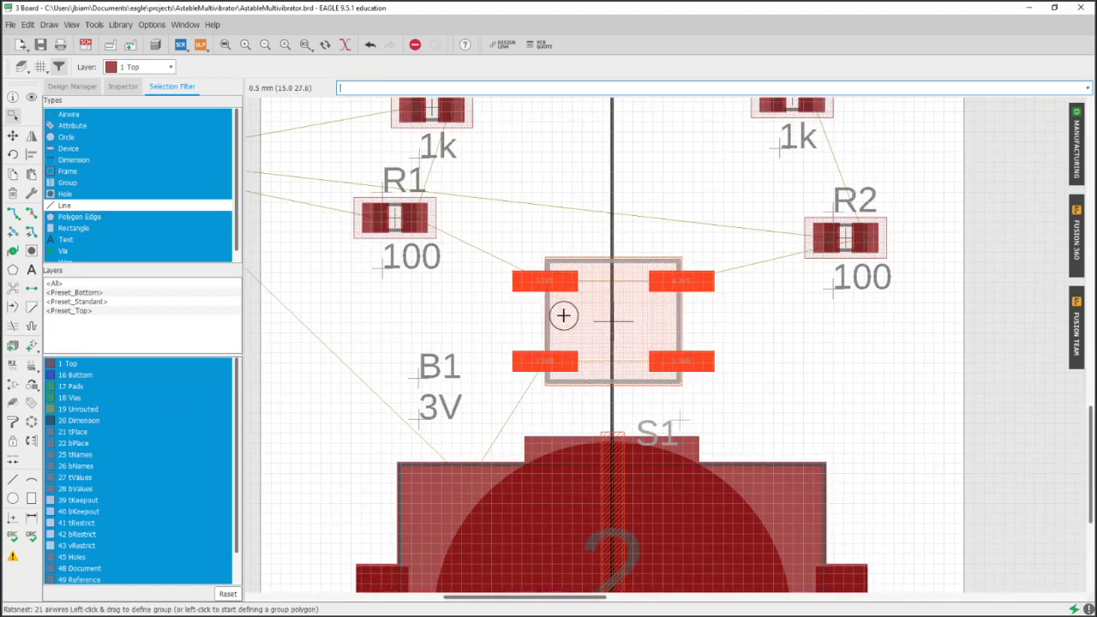
{"action": "scroll", "coordinate": [561, 386], "scroll_direction": "up", "scroll_amount": 3}
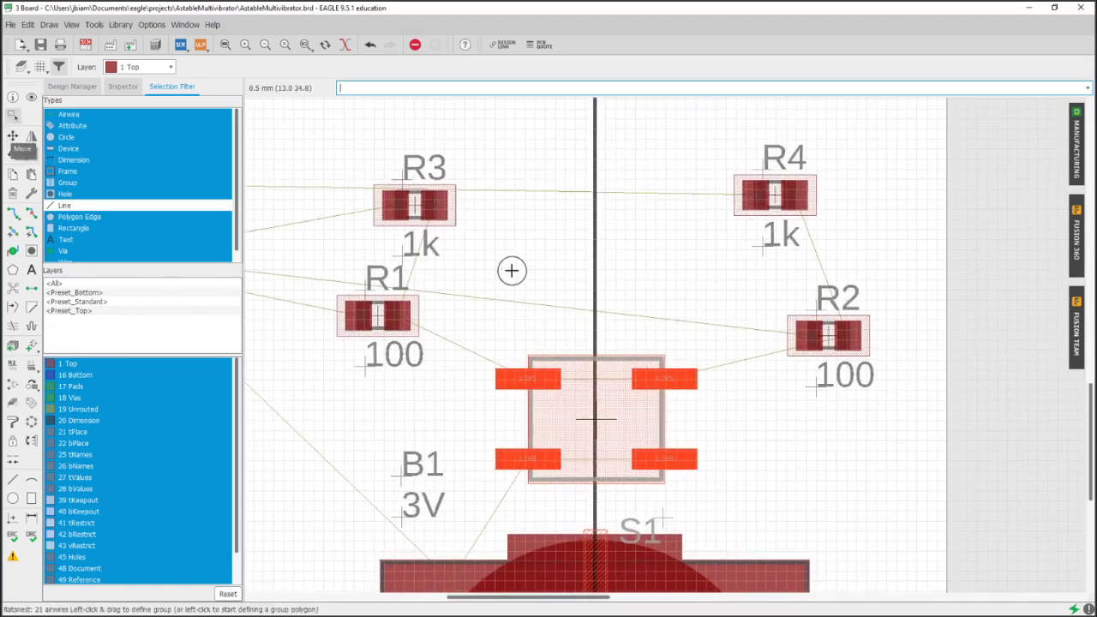
Rotate resistor R1 by 270° so it stands vertically, and place it level with S1's upper pads, on the side facing the off-board parts
{"action": "scroll", "coordinate": [533, 311], "scroll_direction": "up", "scroll_amount": 2}
{"action": "scroll", "coordinate": [400, 360], "scroll_direction": "up", "scroll_amount": 2}
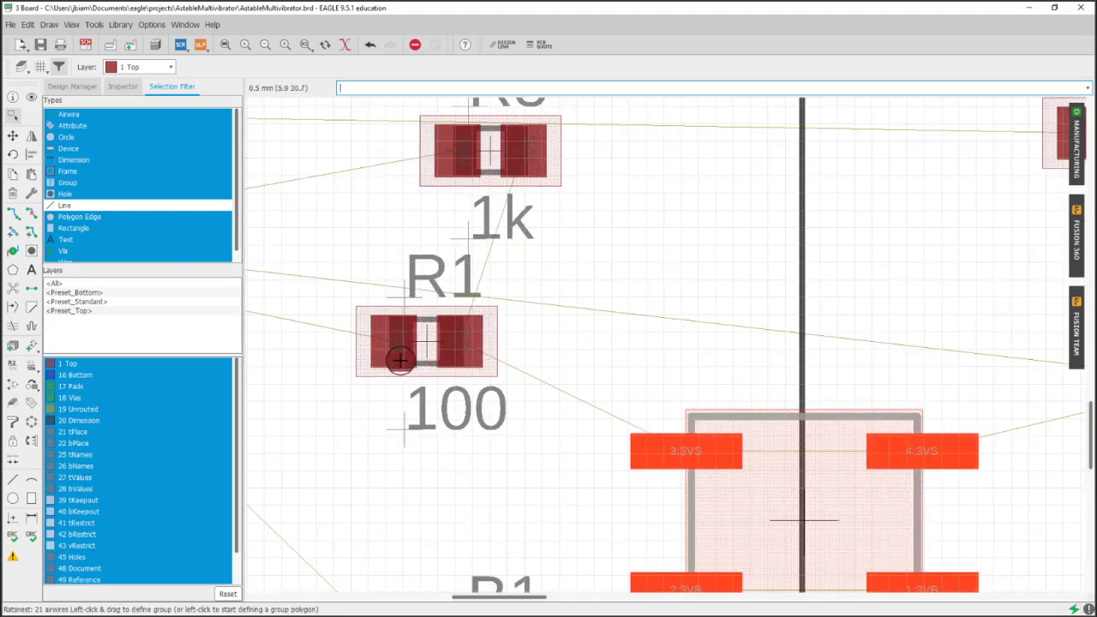
{"action": "scroll", "coordinate": [413, 350], "scroll_direction": "up", "scroll_amount": 1}
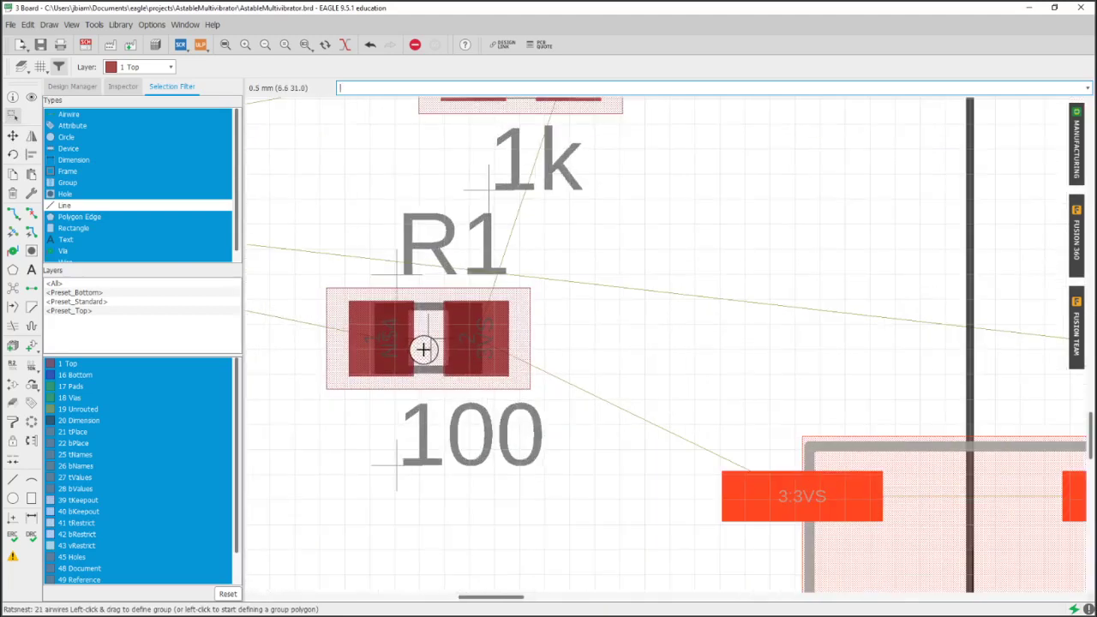
{"action": "scroll", "coordinate": [423, 349], "scroll_direction": "down", "scroll_amount": 3}
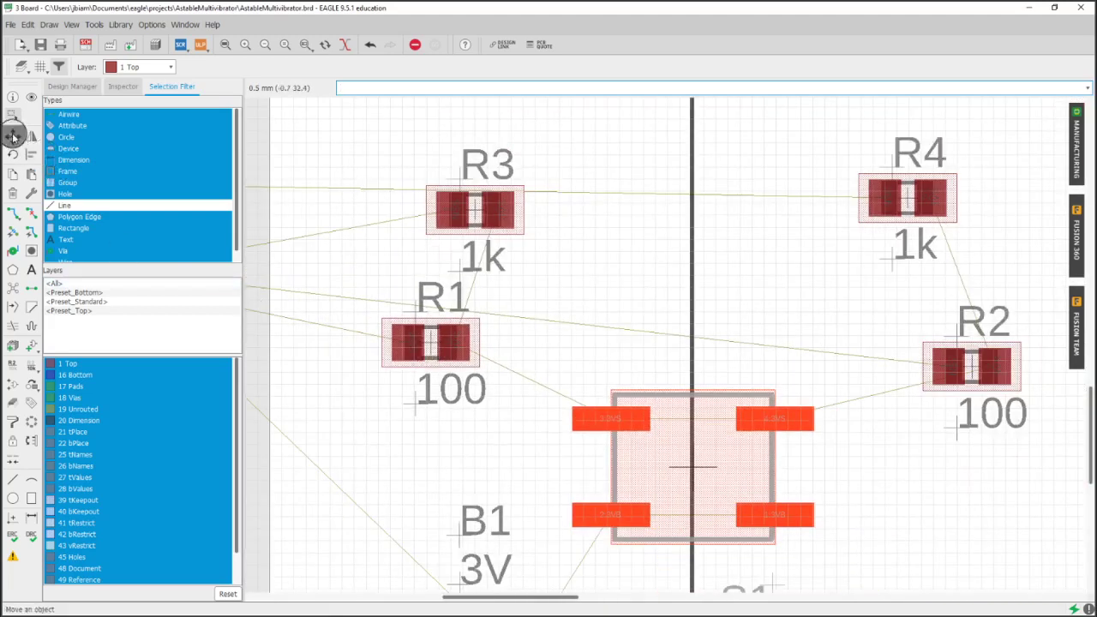
{"action": "left_click", "coordinate": [13, 136]}
{"action": "left_click", "coordinate": [420, 344]}
{"action": "right_click", "coordinate": [396, 364]}
{"action": "right_click", "coordinate": [405, 383]}
{"action": "right_click", "coordinate": [404, 384]}
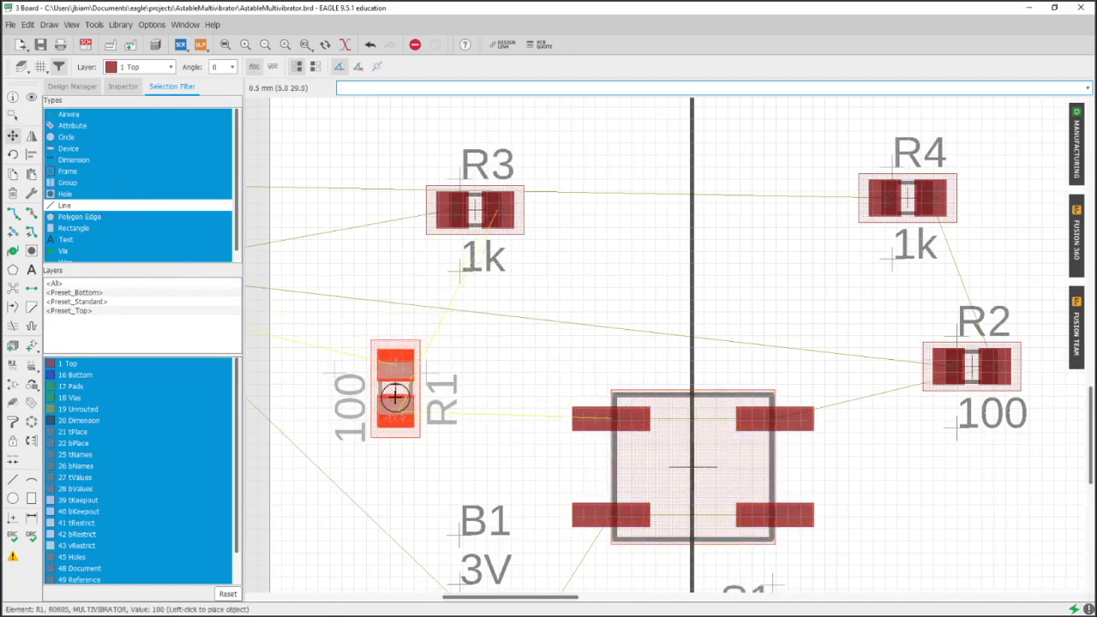
{"action": "left_click", "coordinate": [407, 388]}
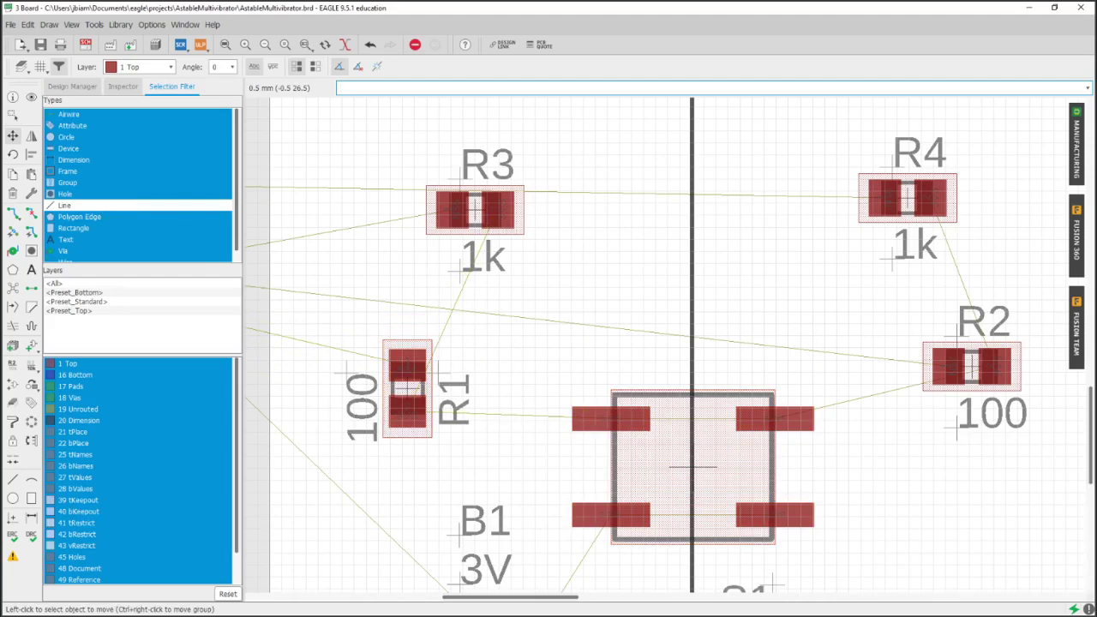
Rotate resistor R2 by 270° so it stands vertically, and place it across S1 from R1, level with S1's upper pads
{"action": "scroll", "coordinate": [824, 416], "scroll_direction": "down", "scroll_amount": 2}
{"action": "middle_click_drag", "start_coordinate": [832, 428], "coordinate": [740, 379]}
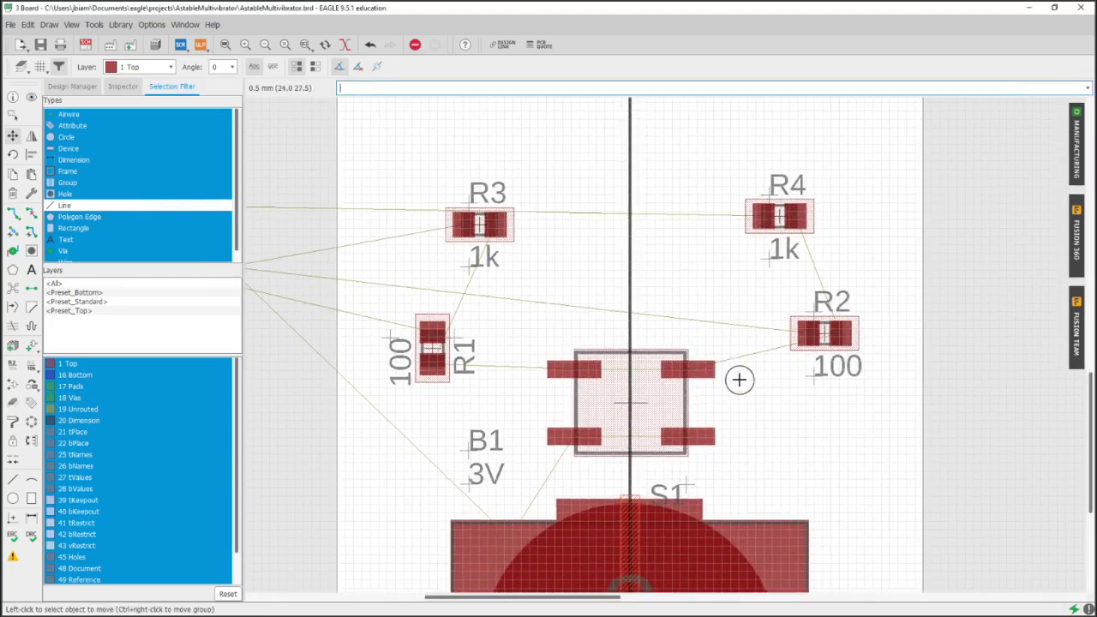
{"action": "left_click", "coordinate": [13, 137]}
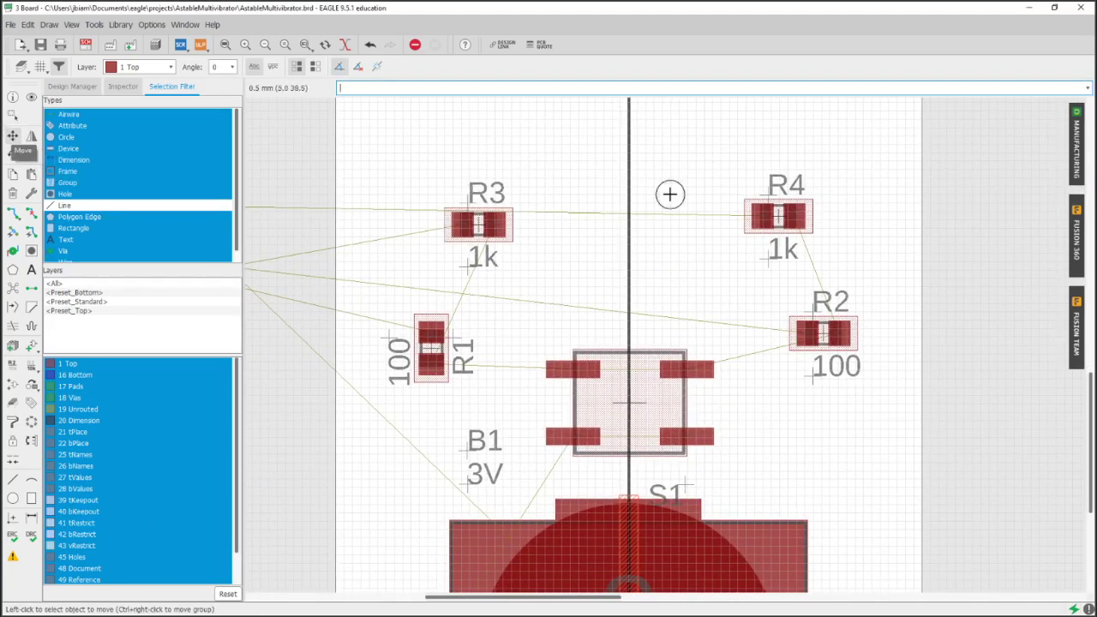
{"action": "left_click", "coordinate": [818, 336]}
{"action": "right_click", "coordinate": [821, 363]}
{"action": "right_click", "coordinate": [820, 365]}
{"action": "right_click", "coordinate": [822, 368]}
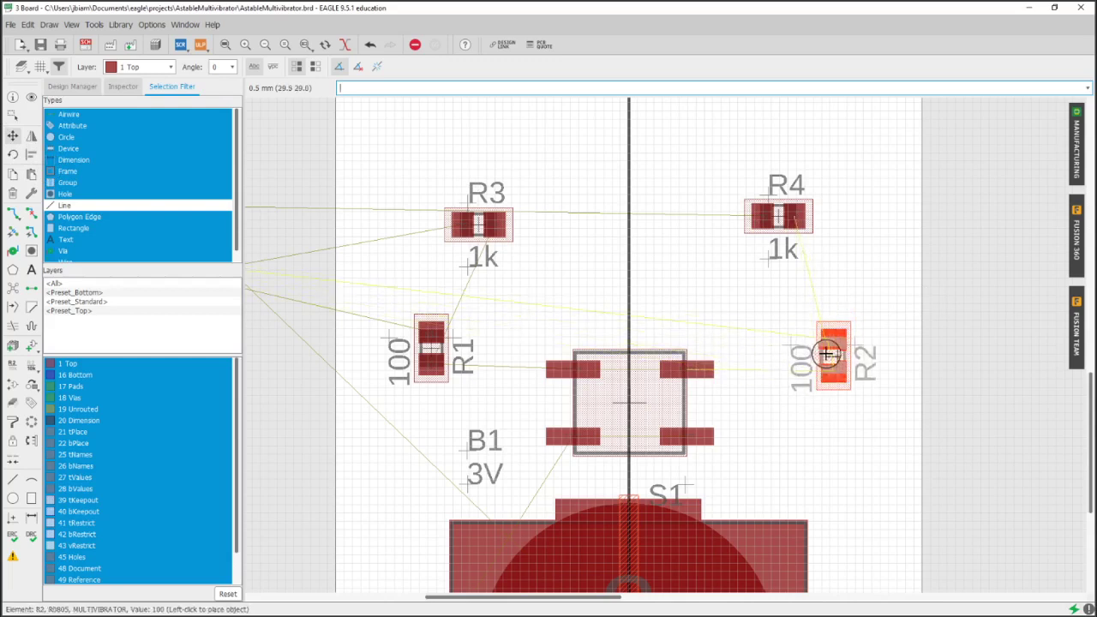
{"action": "left_click", "coordinate": [808, 353]}
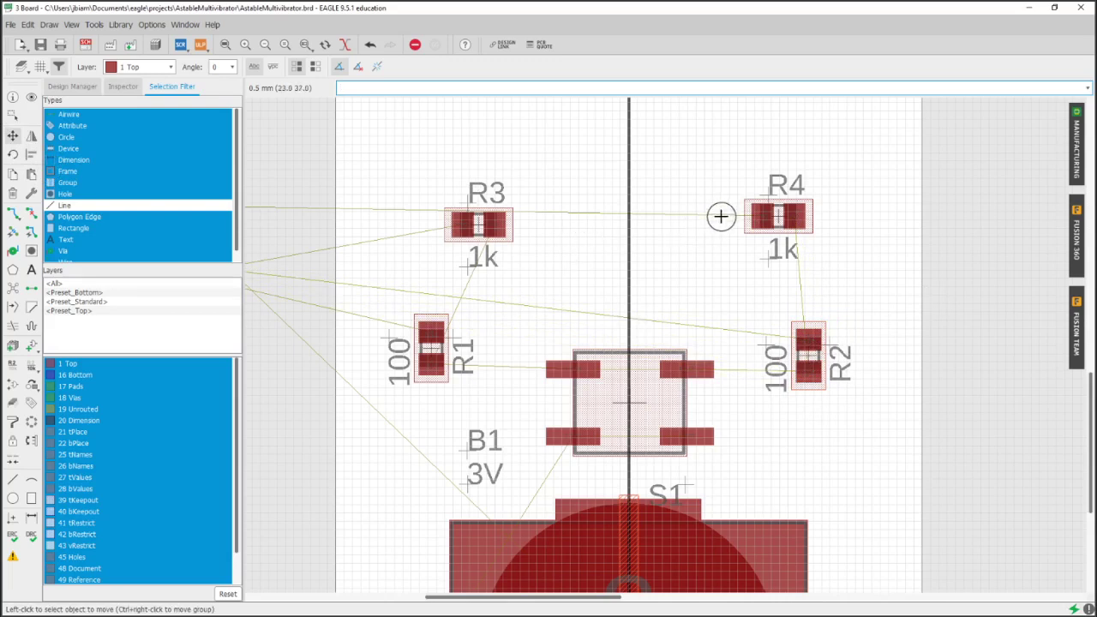
Rotate R4 by 270° and place it above S1's upper corner beside R2, and shift R2 outward toward the board edge
{"action": "left_click", "coordinate": [778, 218]}
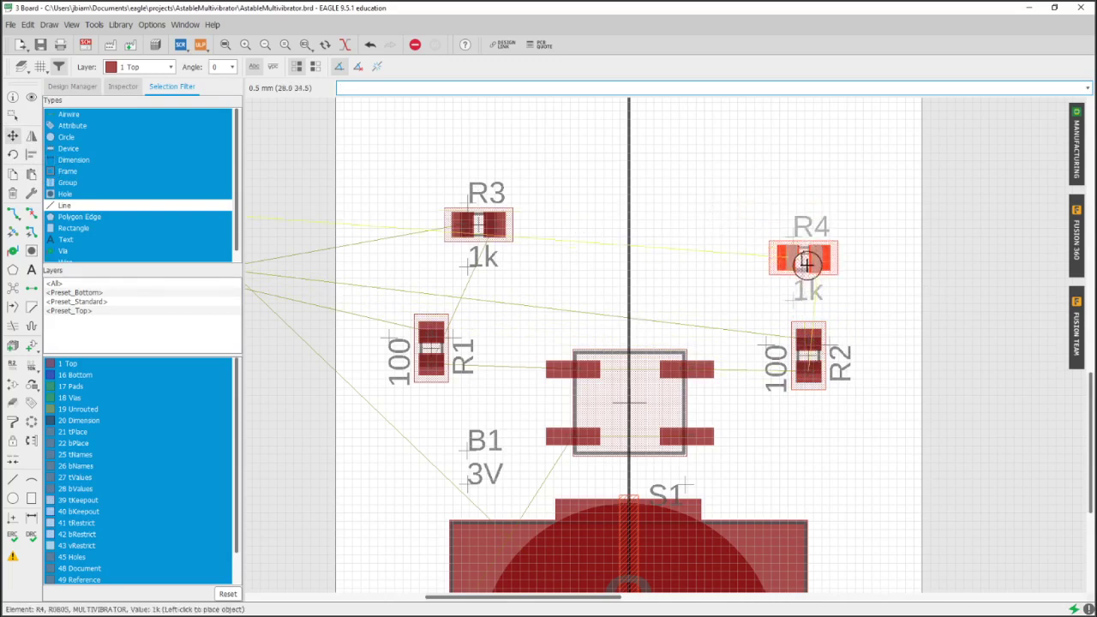
{"action": "right_click", "coordinate": [737, 277]}
{"action": "right_click", "coordinate": [735, 276]}
{"action": "right_click", "coordinate": [735, 280]}
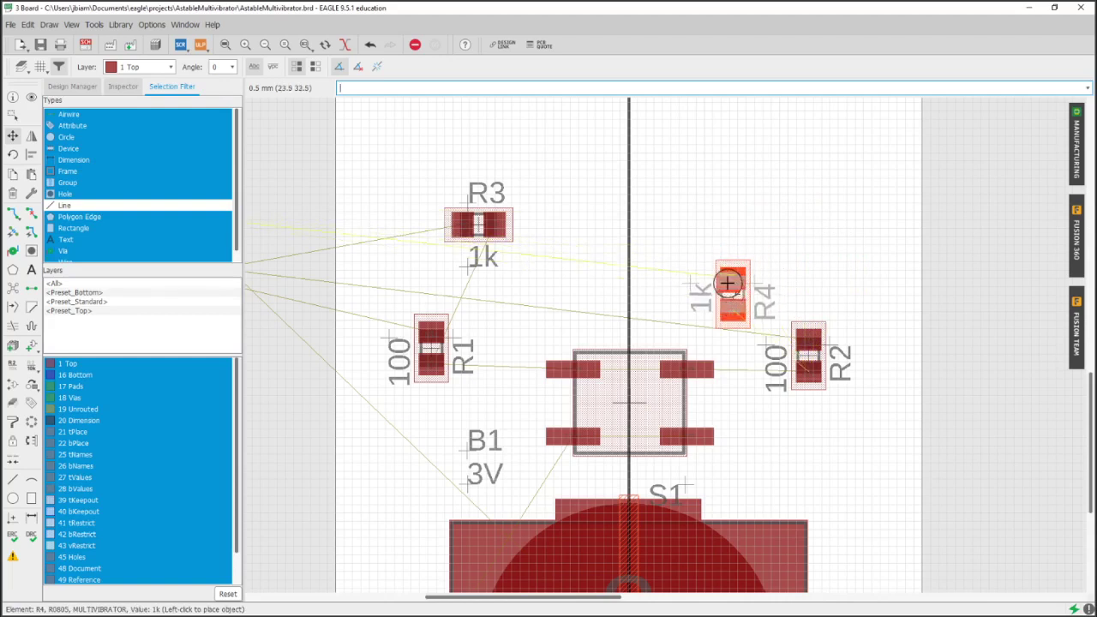
{"action": "left_click", "coordinate": [732, 285]}
{"action": "left_click", "coordinate": [808, 355]}
{"action": "left_click", "coordinate": [844, 354]}
Inspect the 3VS net wire between S1 and R1 in the schematic, and return to the board layout
{"action": "left_click", "coordinate": [85, 44]}
{"action": "left_click", "coordinate": [529, 173]}
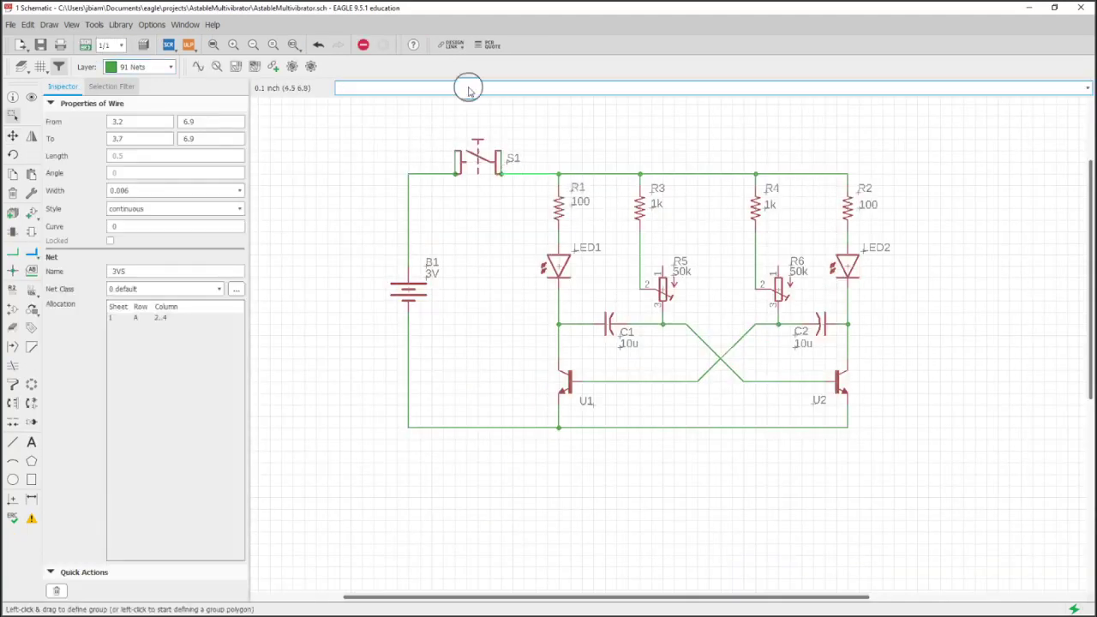
{"action": "left_click", "coordinate": [85, 43]}
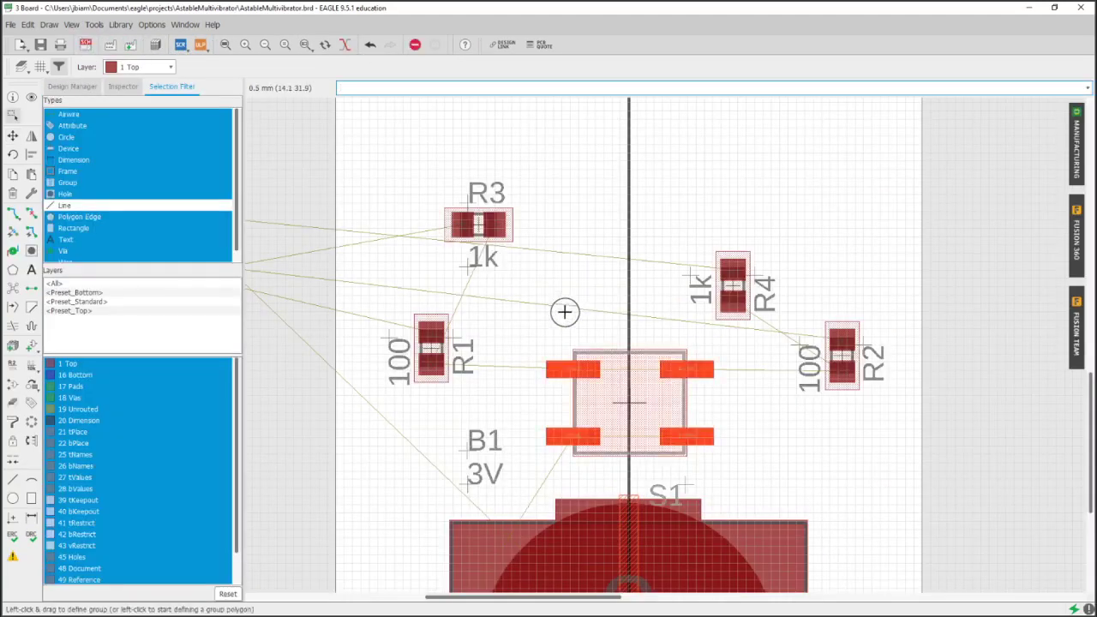
Rotate R3 by 270° and place it between R1 and the centre line, mirroring R4 at the same height
{"action": "left_click", "coordinate": [482, 223]}
{"action": "left_click", "coordinate": [13, 136]}
{"action": "left_click", "coordinate": [476, 225]}
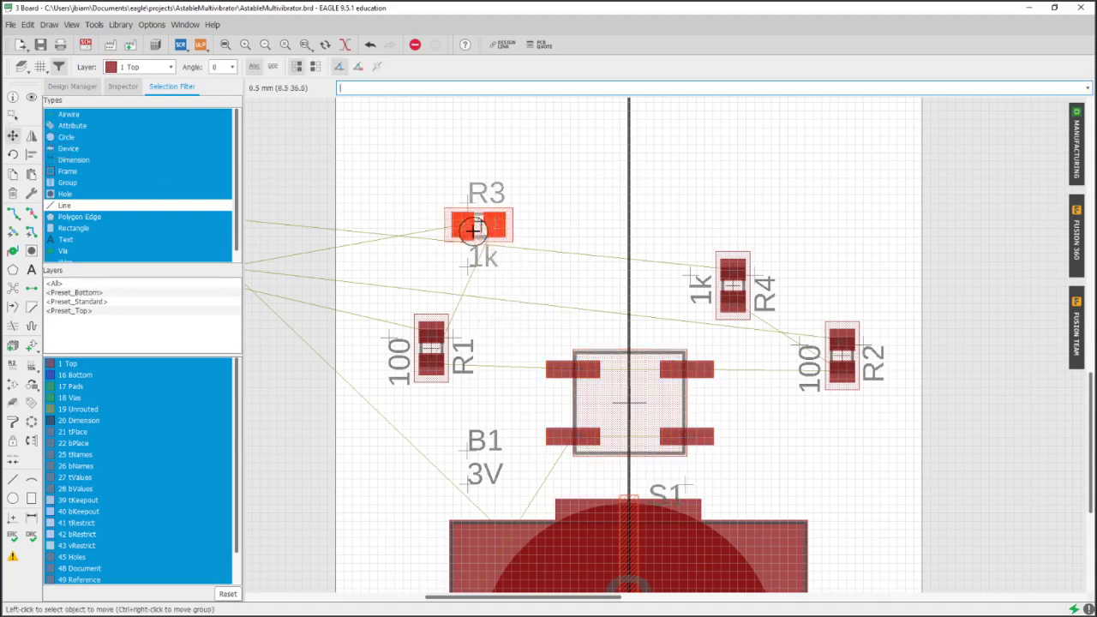
{"action": "right_click", "coordinate": [479, 225]}
{"action": "right_click", "coordinate": [517, 273]}
{"action": "right_click", "coordinate": [514, 274]}
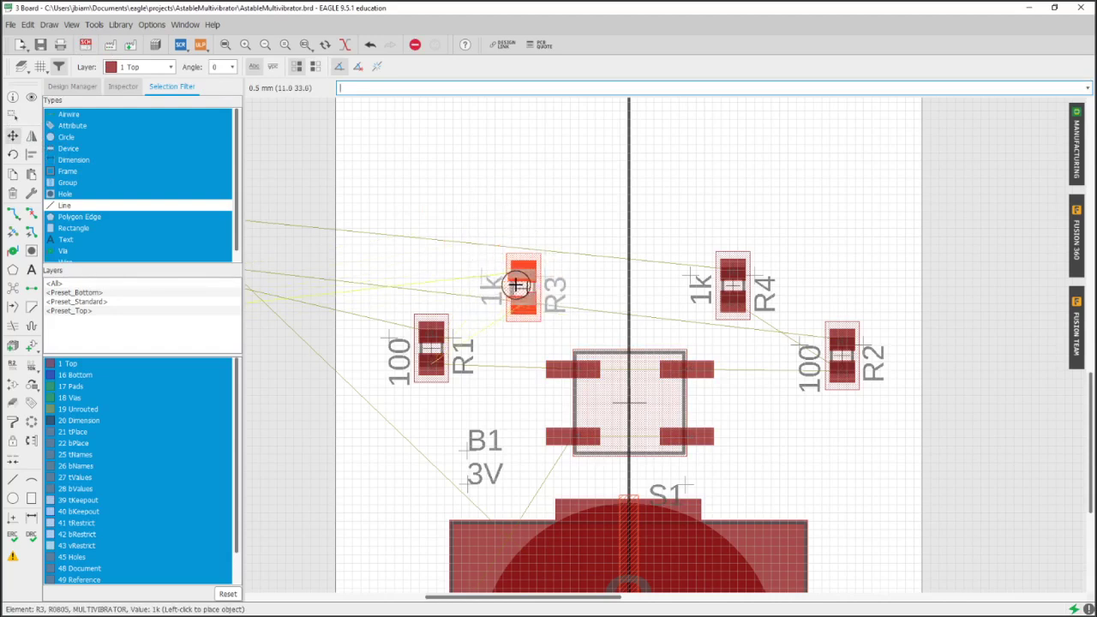
{"action": "left_click", "coordinate": [519, 286]}
Bring LED1 onto the board, rotate it so its pads line up vertically with the square pad uppermost, and place it above R1
{"action": "scroll", "coordinate": [582, 310], "scroll_direction": "down", "scroll_amount": 2}
{"action": "scroll", "coordinate": [582, 310], "scroll_direction": "down", "scroll_amount": 3}
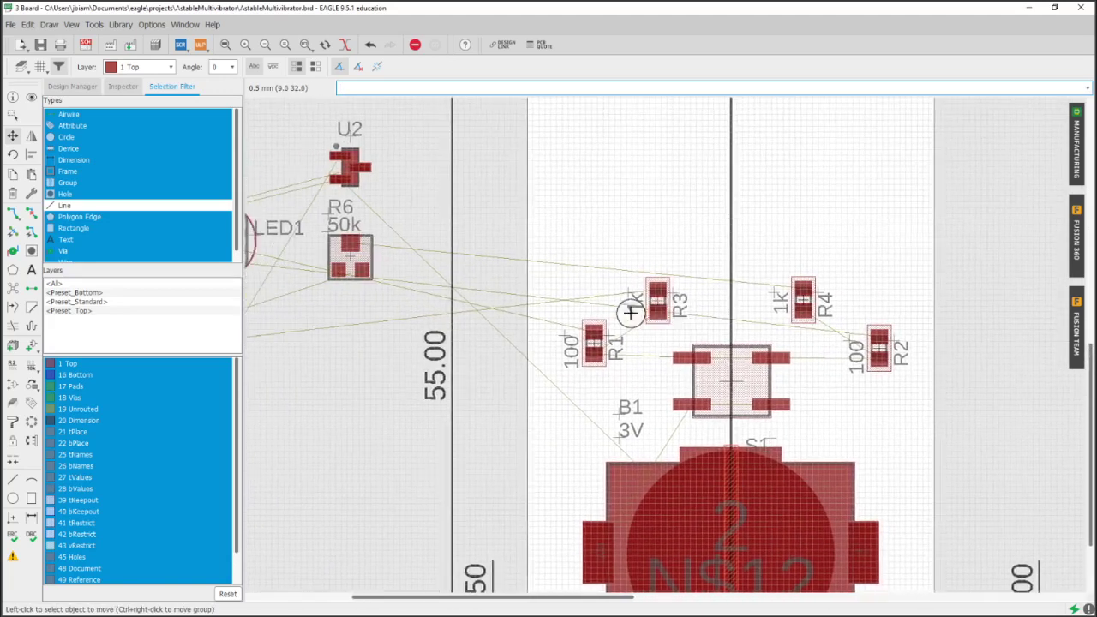
{"action": "left_click", "coordinate": [342, 263]}
{"action": "right_click", "coordinate": [588, 232]}
{"action": "right_click", "coordinate": [591, 228]}
{"action": "right_click", "coordinate": [593, 228]}
{"action": "right_click", "coordinate": [594, 226]}
{"action": "right_click", "coordinate": [595, 225]}
{"action": "right_click", "coordinate": [594, 226]}
{"action": "scroll", "coordinate": [593, 224], "scroll_direction": "up", "scroll_amount": 1}
{"action": "scroll", "coordinate": [593, 224], "scroll_direction": "up", "scroll_amount": 1}
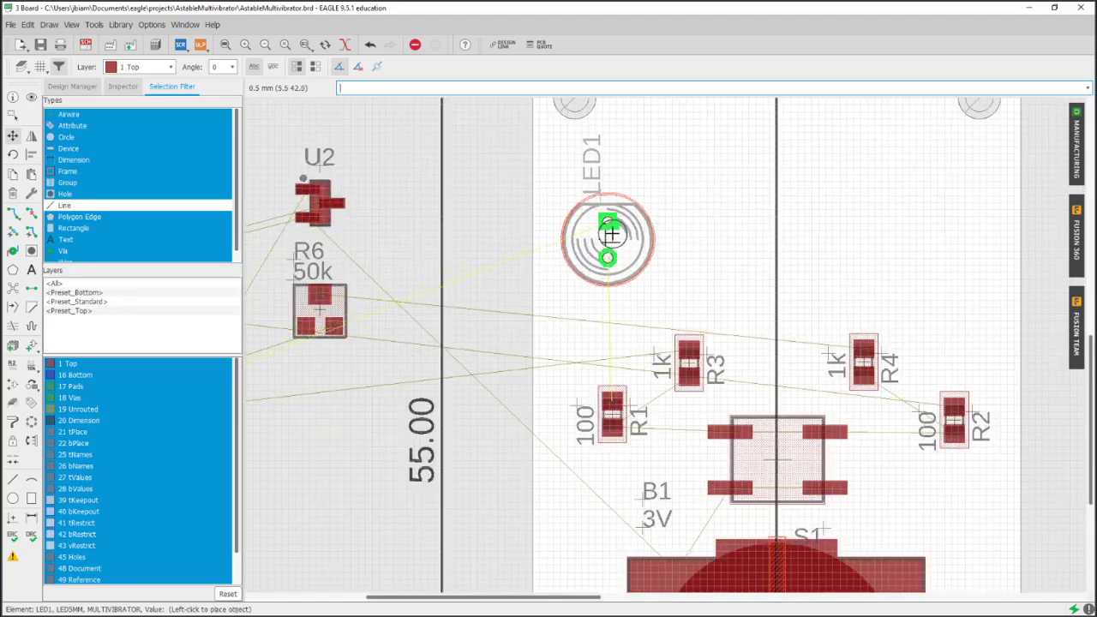
{"action": "left_click", "coordinate": [610, 232]}
Rotate LED2 by 90° and place it above R2, level with LED1
{"action": "scroll", "coordinate": [996, 190], "scroll_direction": "down", "scroll_amount": 2}
{"action": "left_click", "coordinate": [291, 261]}
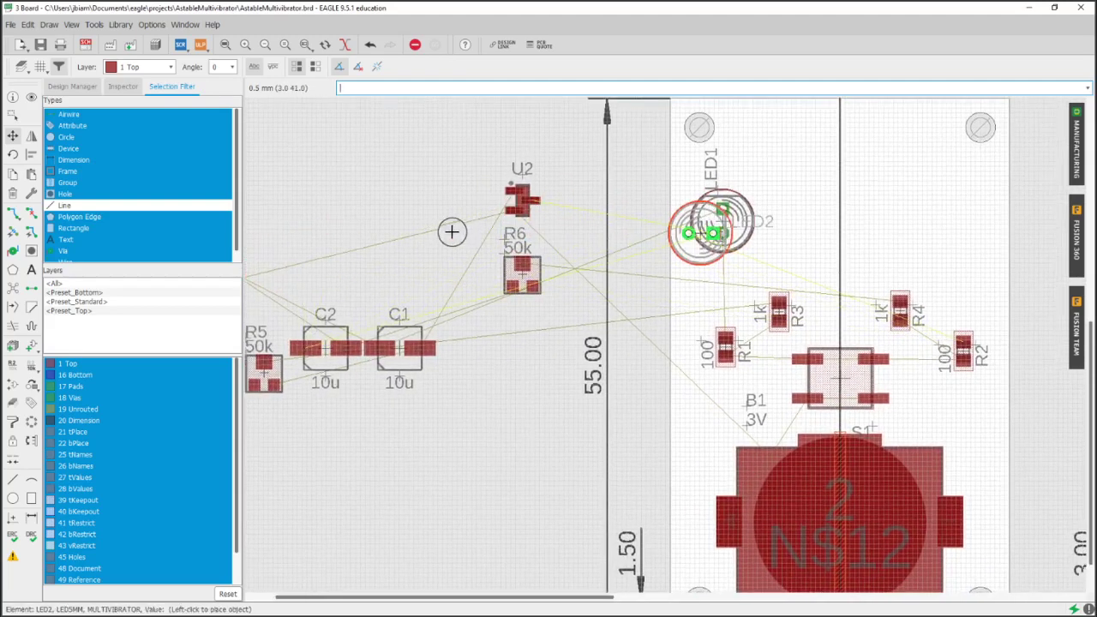
{"action": "scroll", "coordinate": [722, 225], "scroll_direction": "right", "scroll_amount": 3}
{"action": "right_click", "coordinate": [692, 226]}
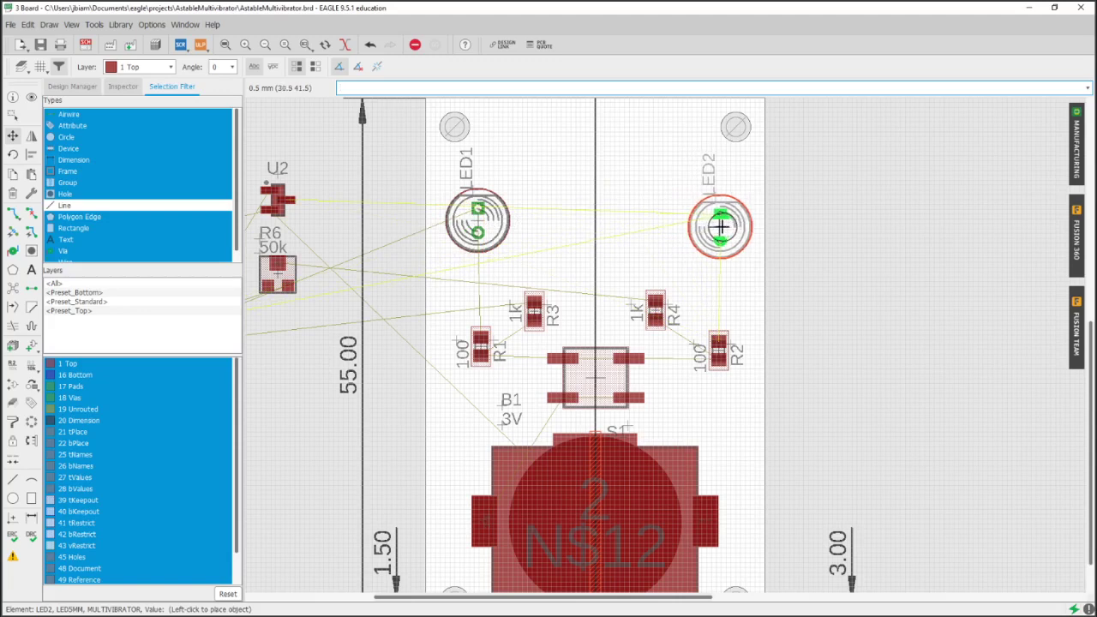
{"action": "left_click", "coordinate": [718, 226]}
{"action": "scroll", "coordinate": [651, 287], "scroll_direction": "down", "scroll_amount": 2}
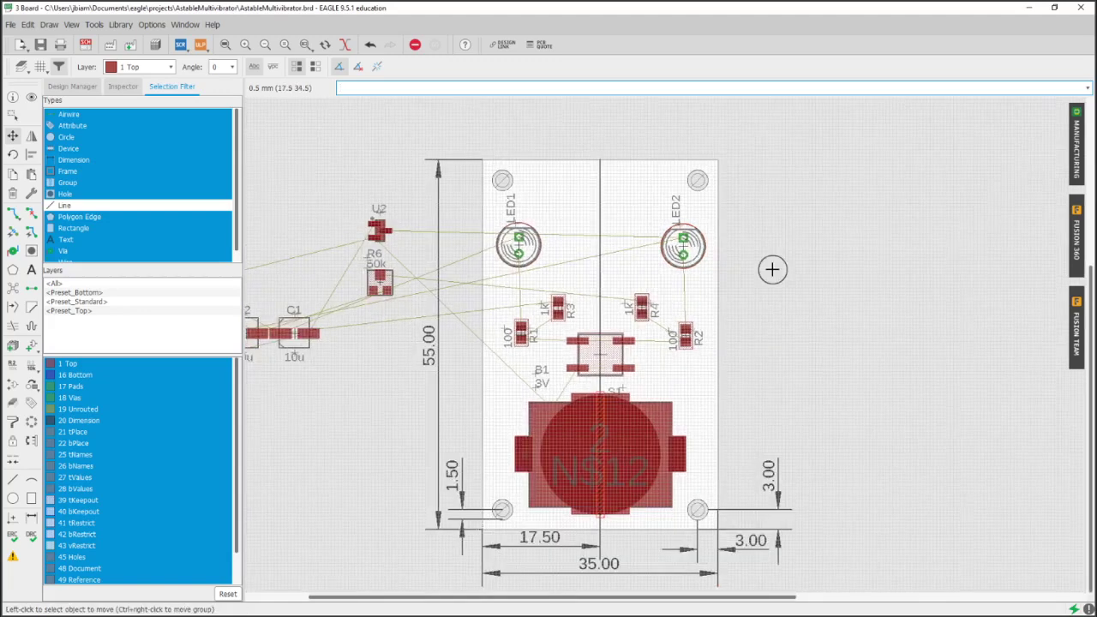
Consult the schematic again for the connections of the remaining components, and return to the board layout
{"action": "scroll", "coordinate": [754, 267], "scroll_direction": "left", "scroll_amount": 3}
{"action": "scroll", "coordinate": [751, 270], "scroll_direction": "right", "scroll_amount": 1}
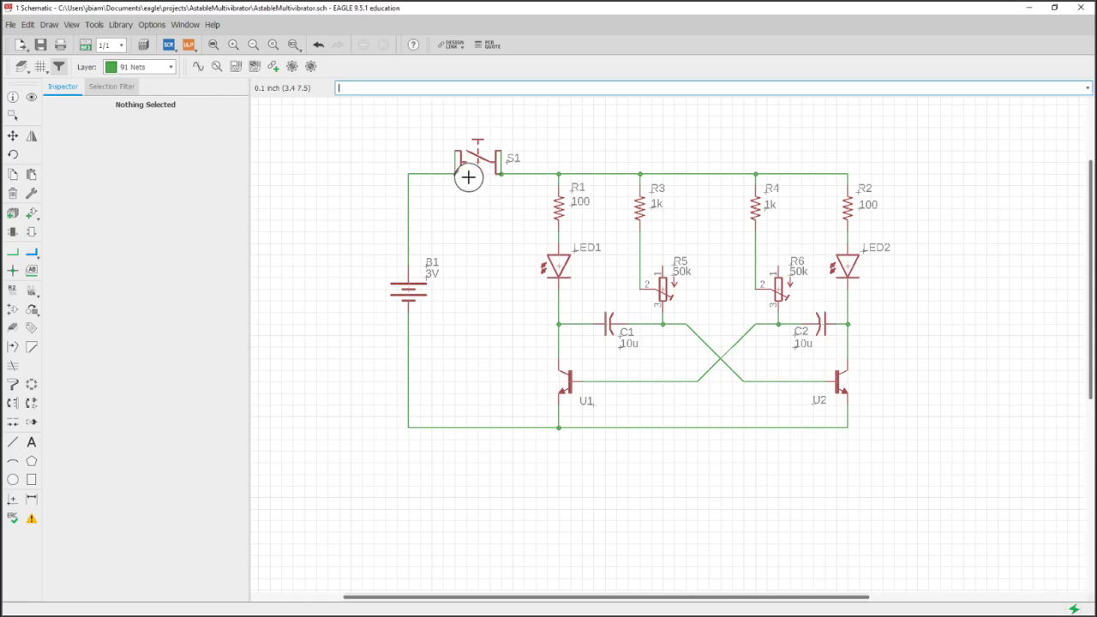
{"action": "left_click", "coordinate": [86, 45]}
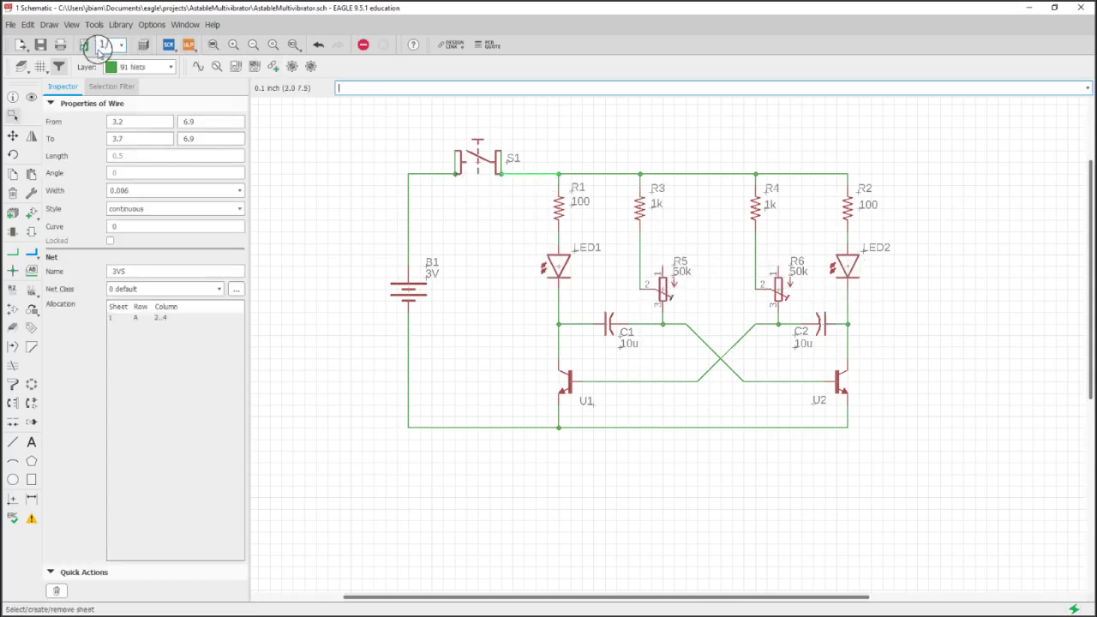
{"action": "left_click", "coordinate": [83, 44]}
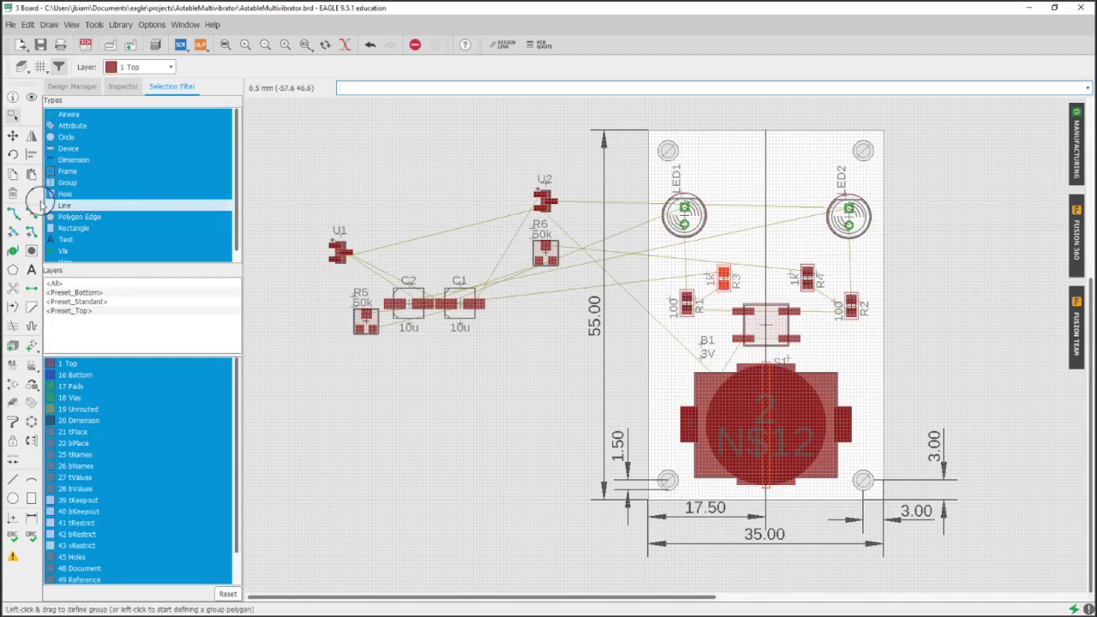
Rotate trim pots R5 and R6 by 180° and place R5 directly above R3 and R6 directly above R4
{"action": "left_click", "coordinate": [12, 136]}
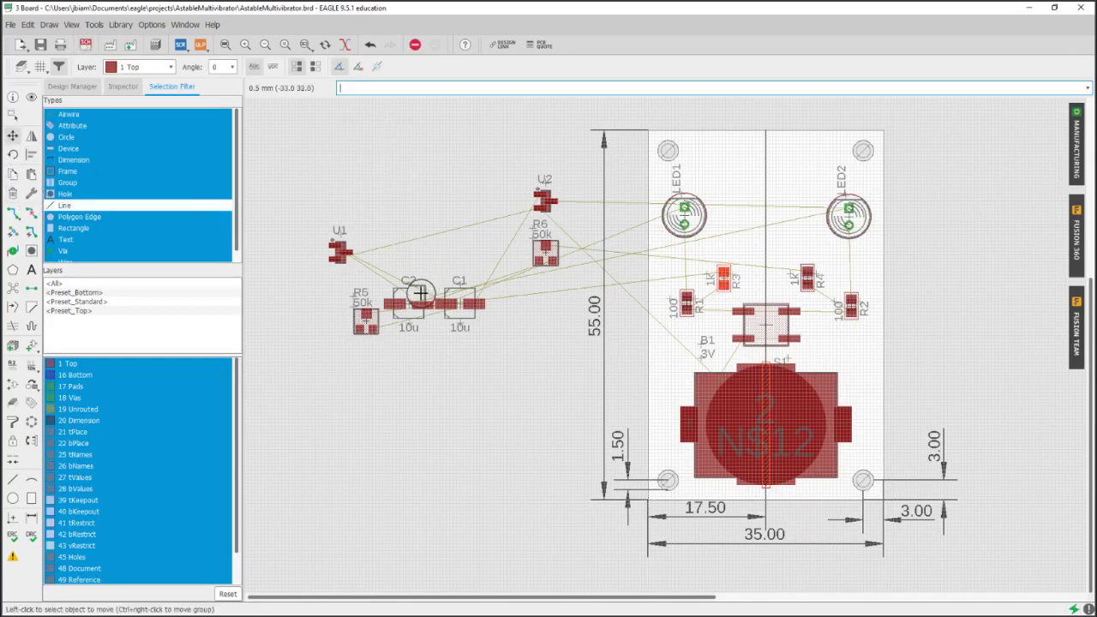
{"action": "left_click", "coordinate": [367, 321]}
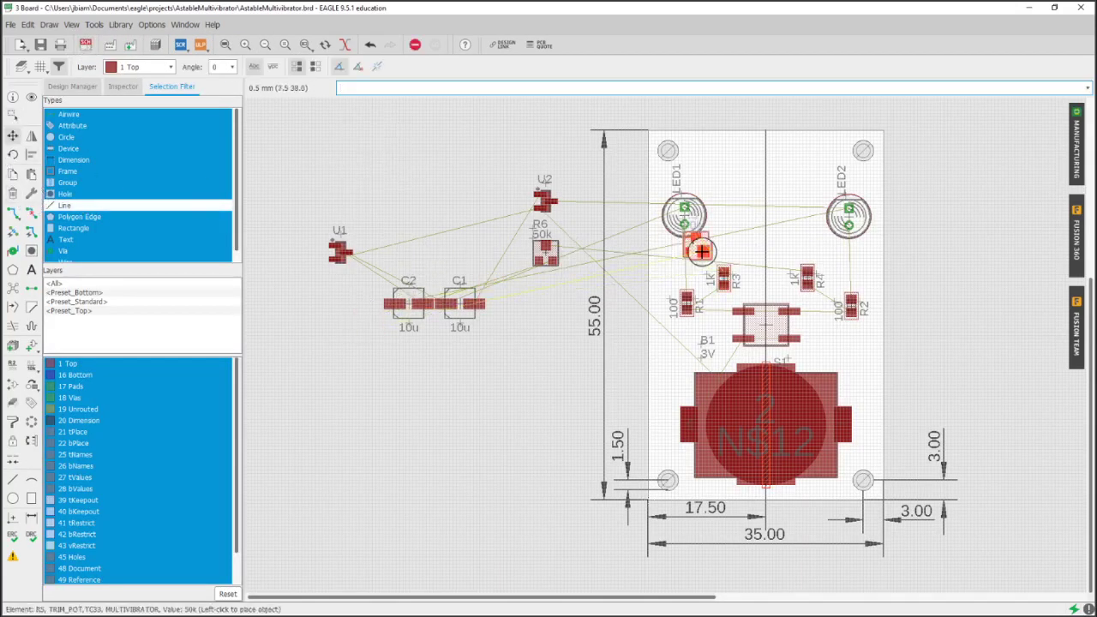
{"action": "scroll", "coordinate": [728, 246], "scroll_direction": "up", "scroll_amount": 2}
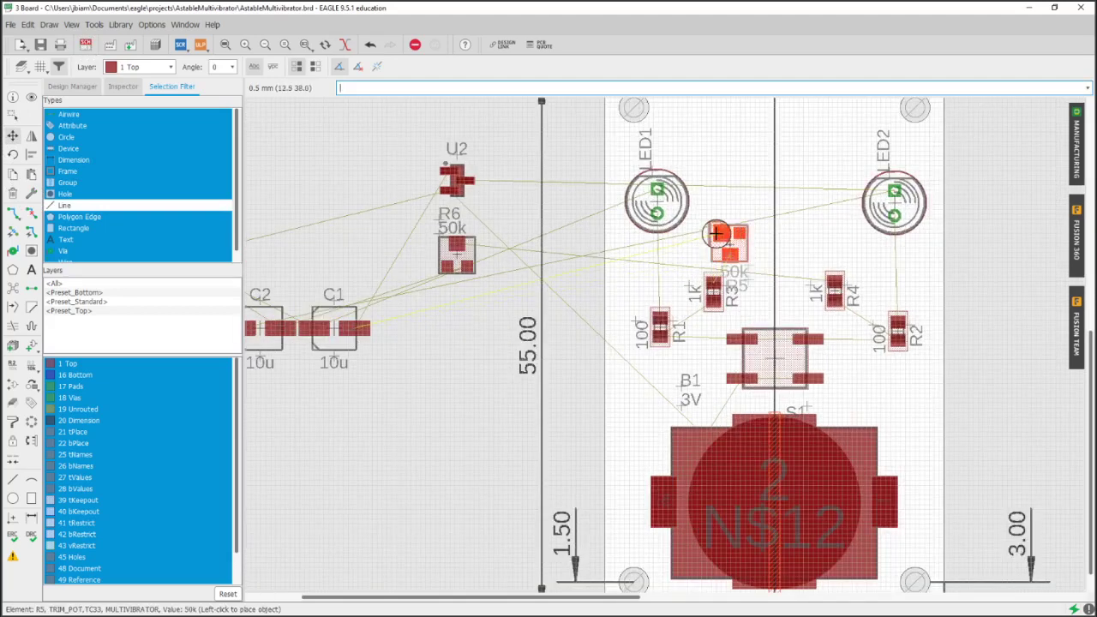
{"action": "right_click", "coordinate": [711, 240]}
{"action": "left_click", "coordinate": [708, 238]}
{"action": "left_click", "coordinate": [456, 253]}
{"action": "right_click", "coordinate": [812, 246]}
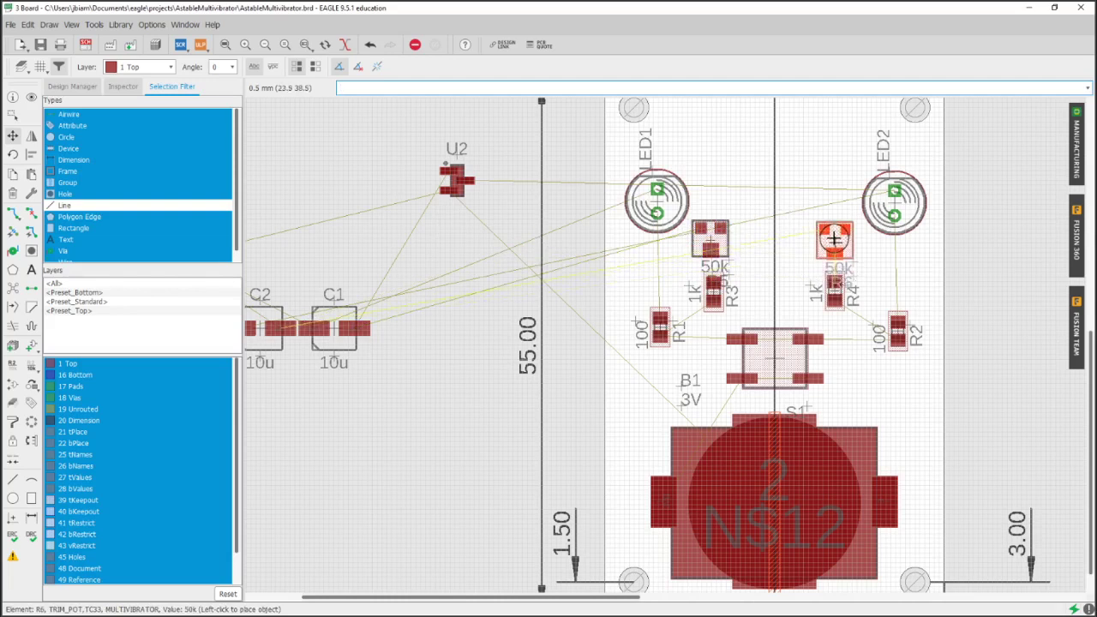
{"action": "left_click", "coordinate": [833, 245]}
Place transistor U2 between the centre line and LED2, and U1 rotated by 180° on the opposite side of the centre line facing U2
{"action": "middle_click_drag", "start_coordinate": [512, 323], "coordinate": [450, 247]}
{"action": "left_click", "coordinate": [451, 221]}
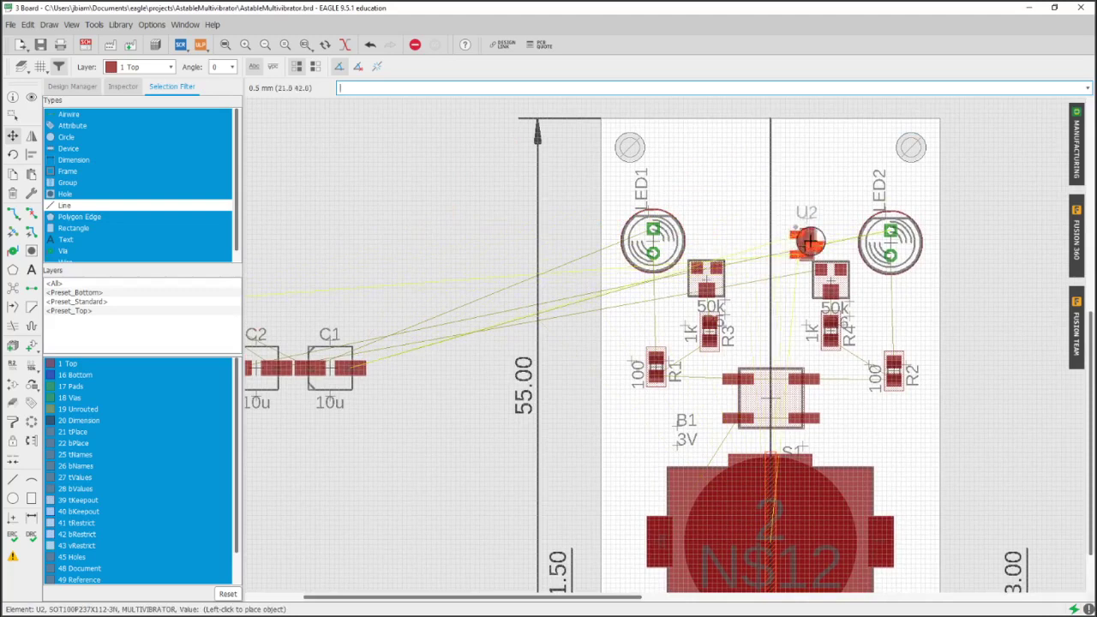
{"action": "left_click", "coordinate": [804, 240]}
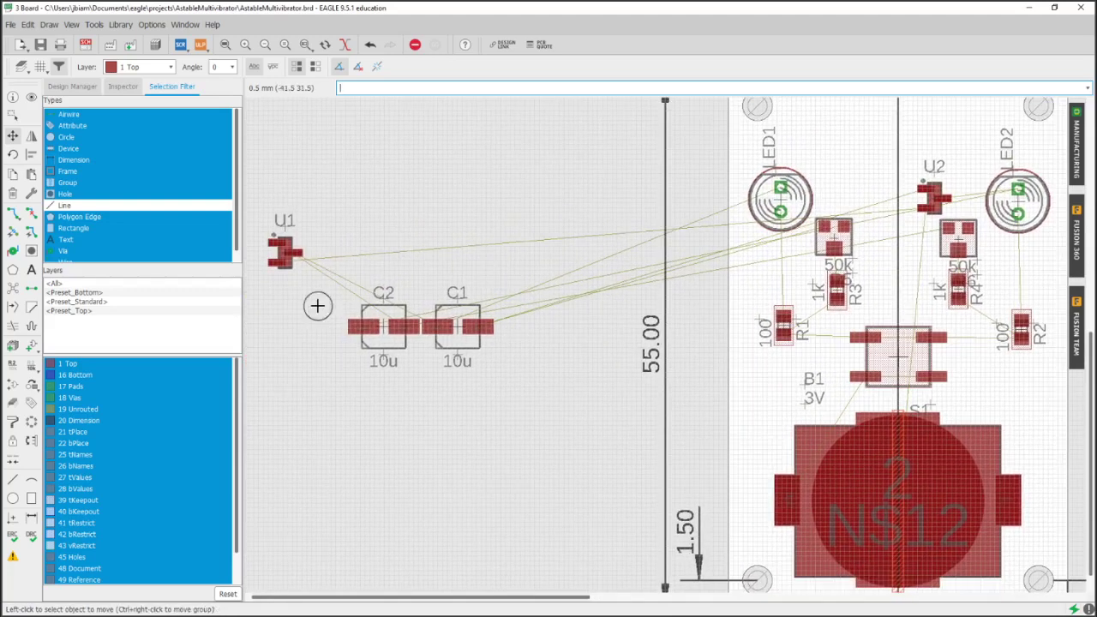
{"action": "left_click", "coordinate": [288, 252]}
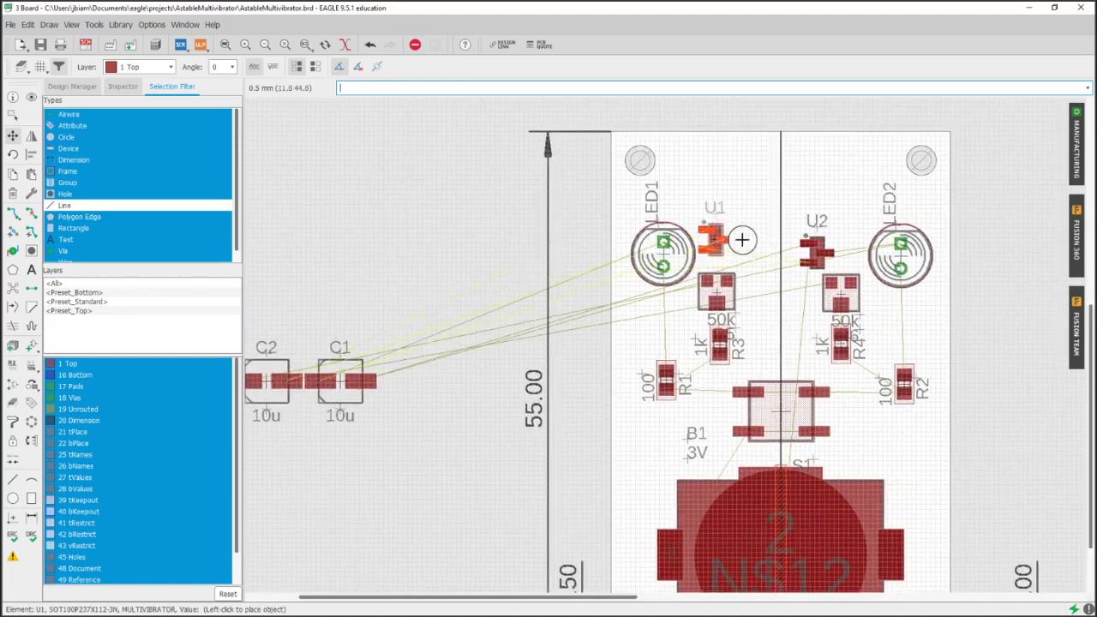
{"action": "right_click", "coordinate": [749, 246]}
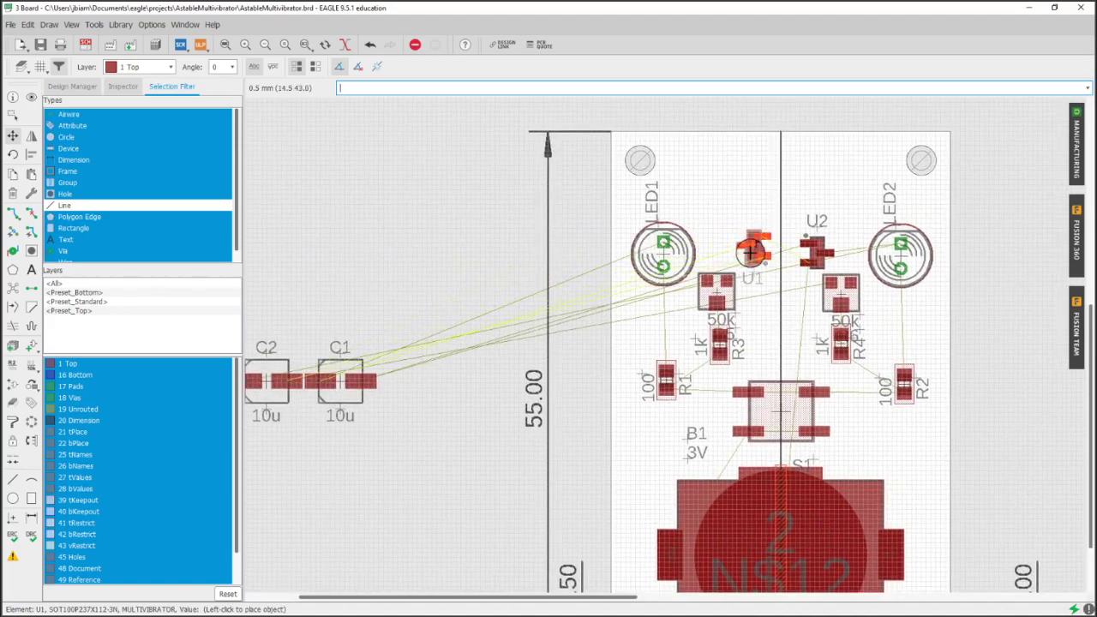
{"action": "left_click", "coordinate": [751, 251]}
Place capacitor C2 horizontally above U2, between the centre line and the upper mounting hole near LED2
{"action": "scroll", "coordinate": [448, 364], "scroll_direction": "down", "scroll_amount": 3}
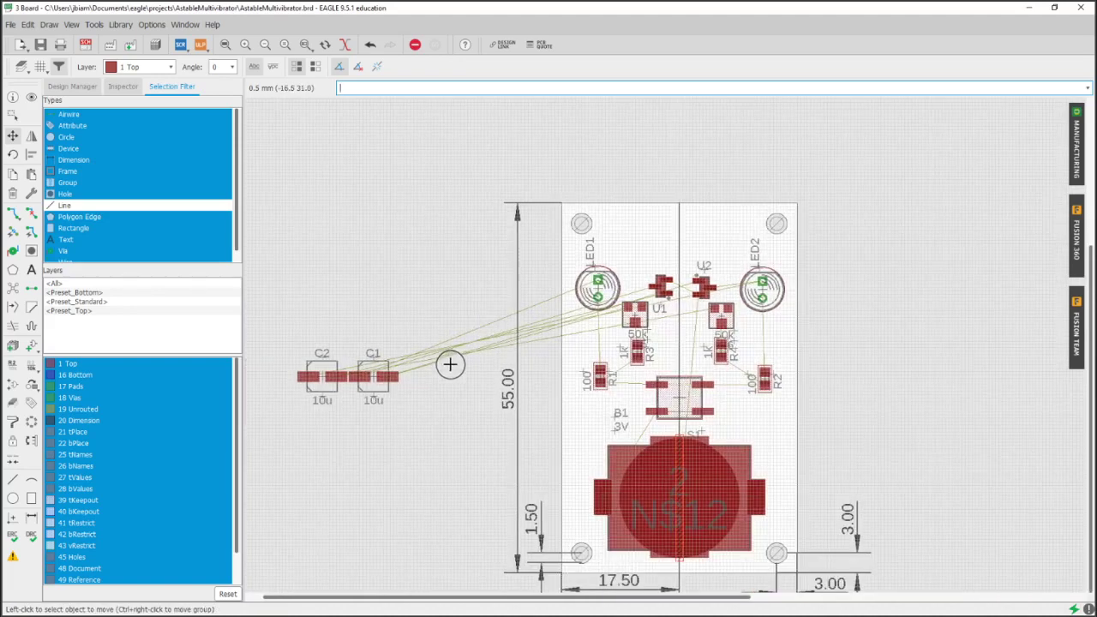
{"action": "left_click", "coordinate": [360, 334]}
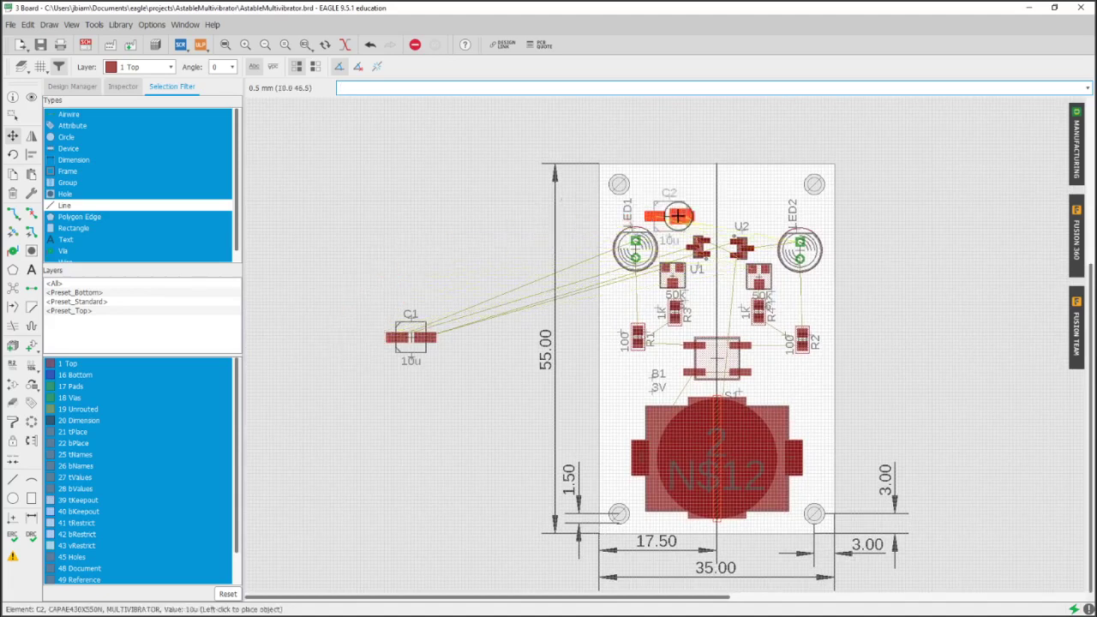
{"action": "scroll", "coordinate": [754, 201], "scroll_direction": "up", "scroll_amount": 2}
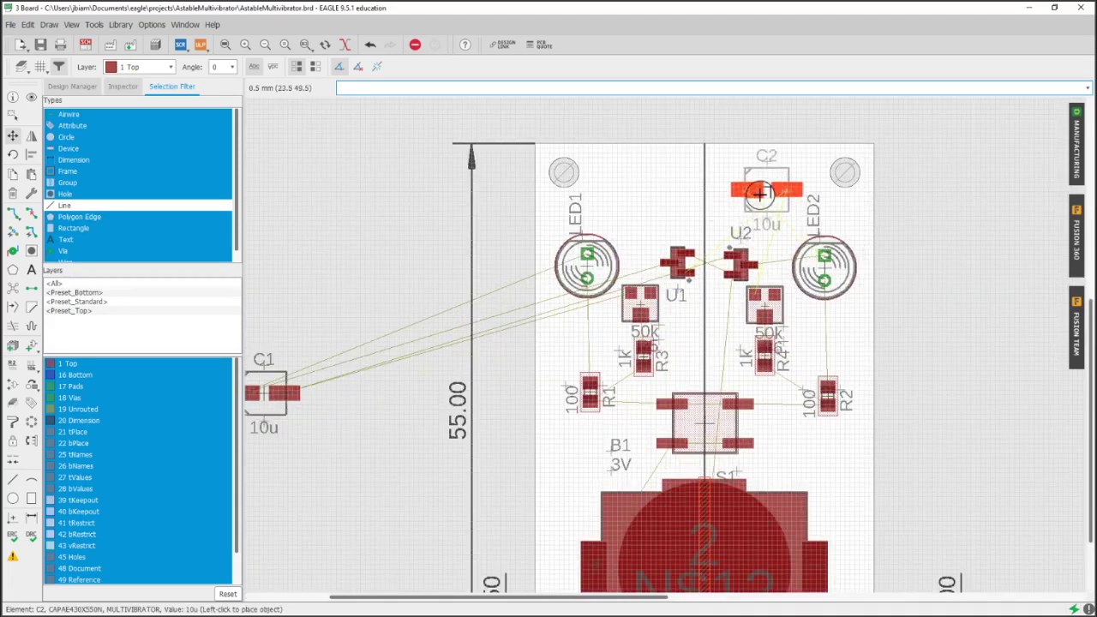
{"action": "left_click", "coordinate": [760, 193]}
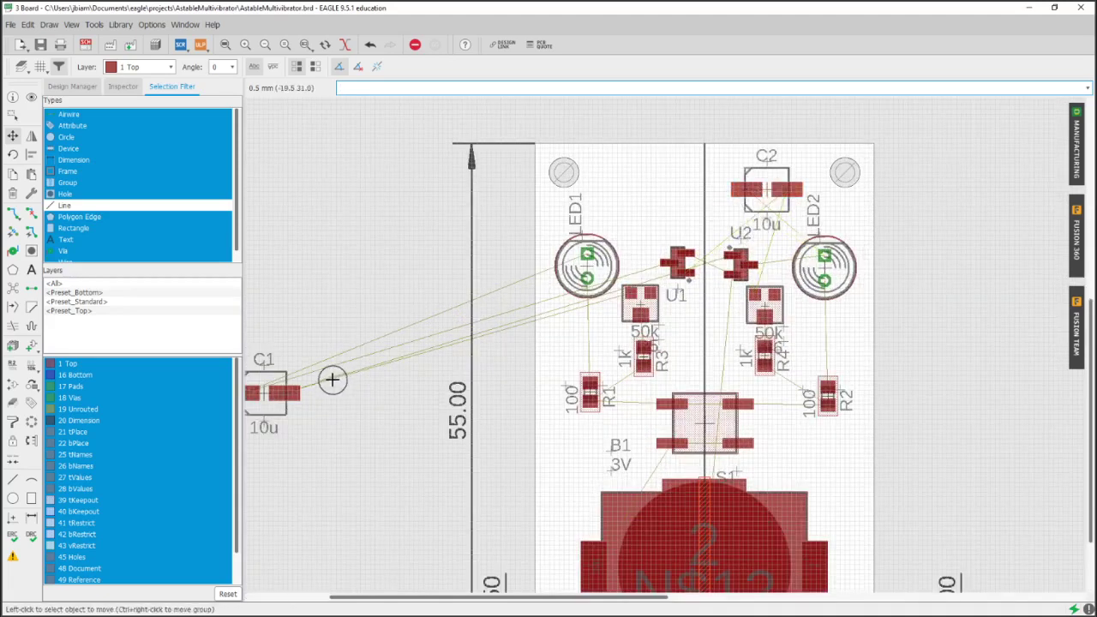
Place capacitor C1 horizontally above U1, mirroring C2 across the centre line
{"action": "left_click", "coordinate": [269, 392]}
{"action": "left_click", "coordinate": [645, 189]}
{"action": "middle_click_drag", "start_coordinate": [638, 256], "coordinate": [628, 237]}
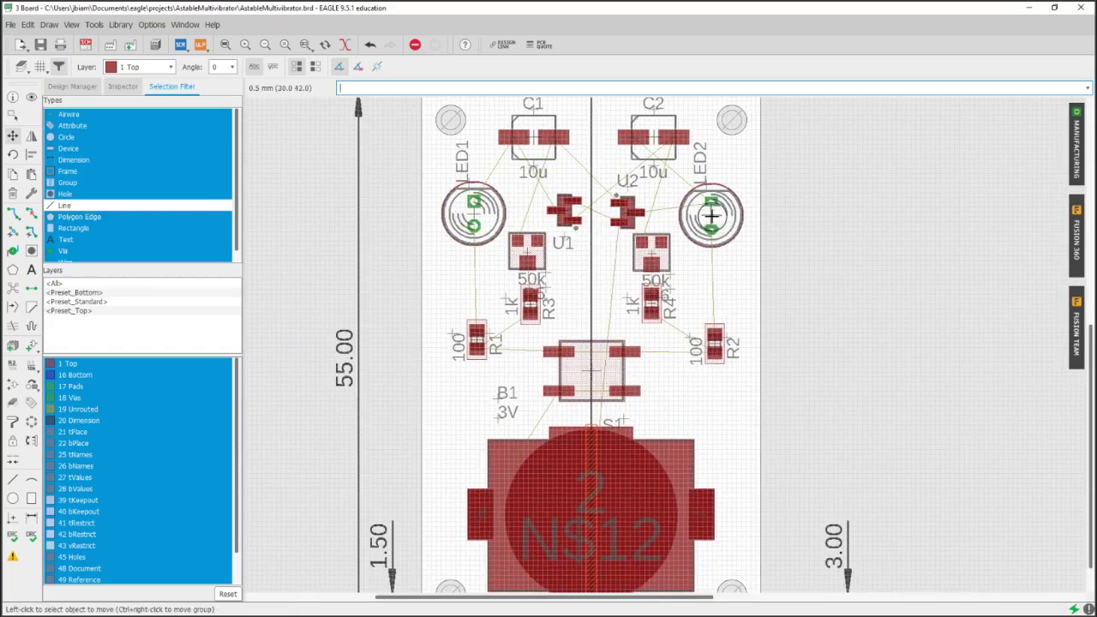
Move LED2 outward past the board edge, and rotate C2 by 180° and place it horizontally between U2 and LED2
{"action": "left_click", "coordinate": [716, 214]}
{"action": "left_click", "coordinate": [807, 209]}
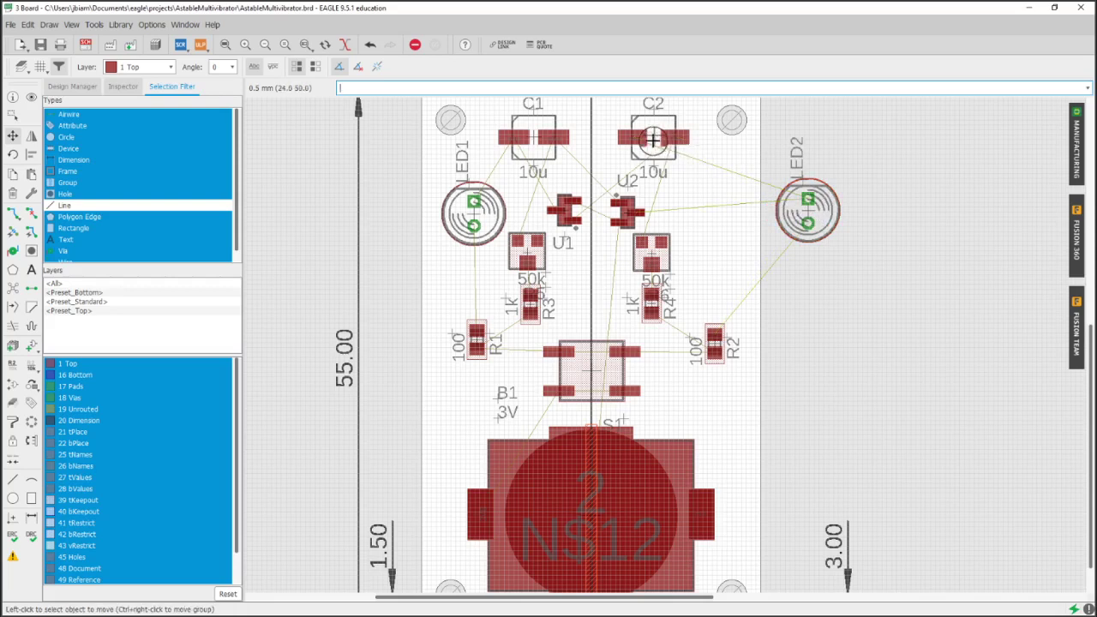
{"action": "left_click", "coordinate": [653, 137]}
{"action": "right_click", "coordinate": [698, 206]}
{"action": "right_click", "coordinate": [714, 223]}
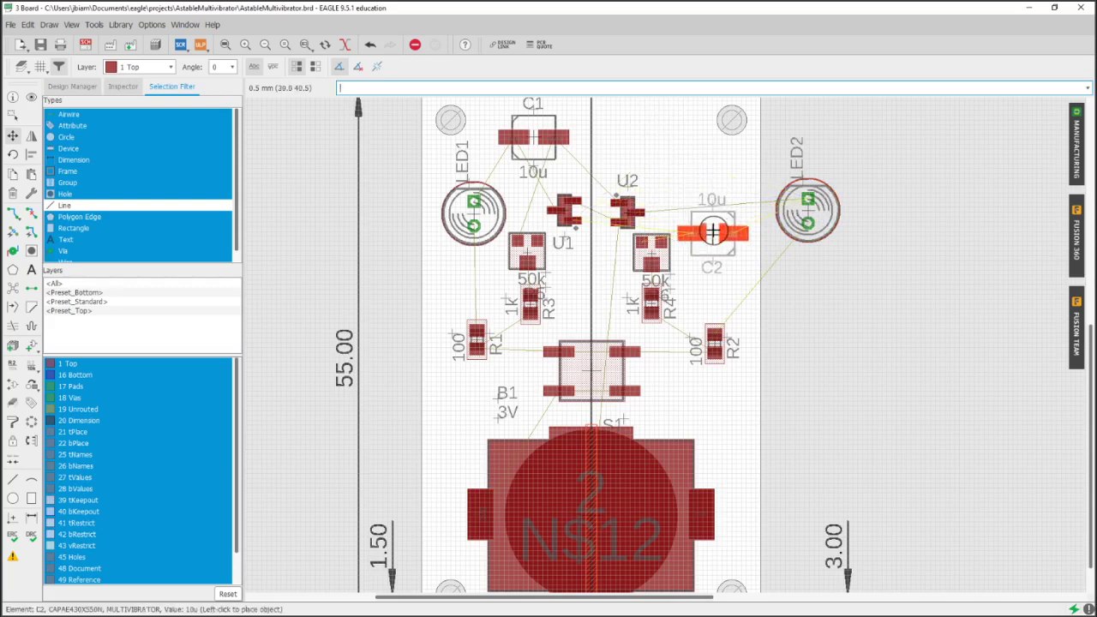
{"action": "left_click", "coordinate": [711, 227]}
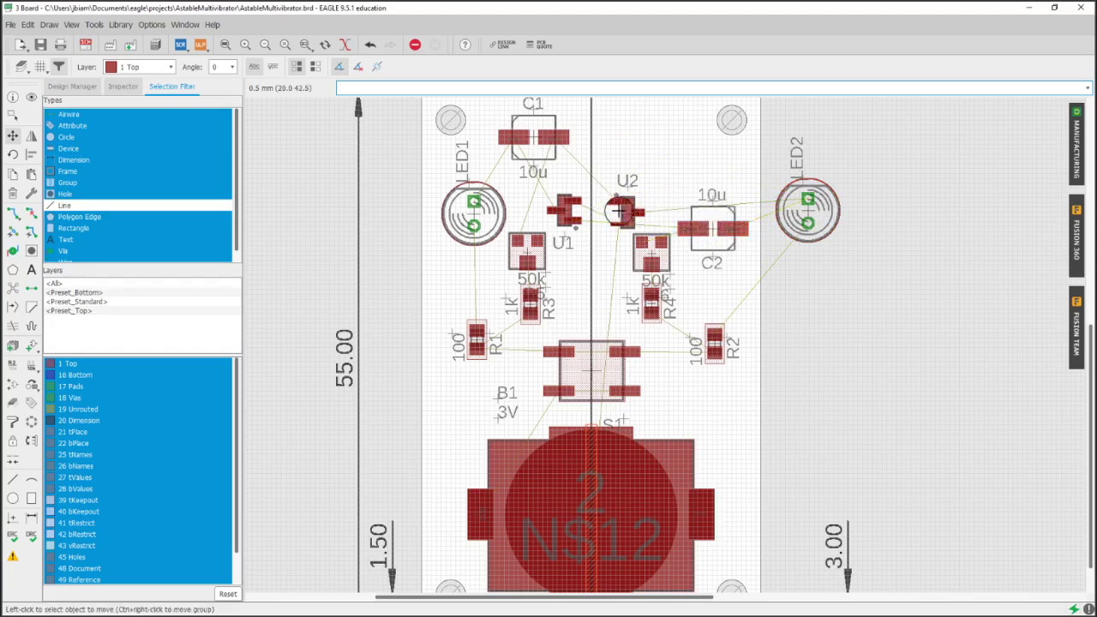
Shift transistors U2 and U1 slightly upward so they face each other at the same height across the centre line
{"action": "scroll", "coordinate": [630, 214], "scroll_direction": "up", "scroll_amount": 2}
{"action": "left_click", "coordinate": [630, 213]}
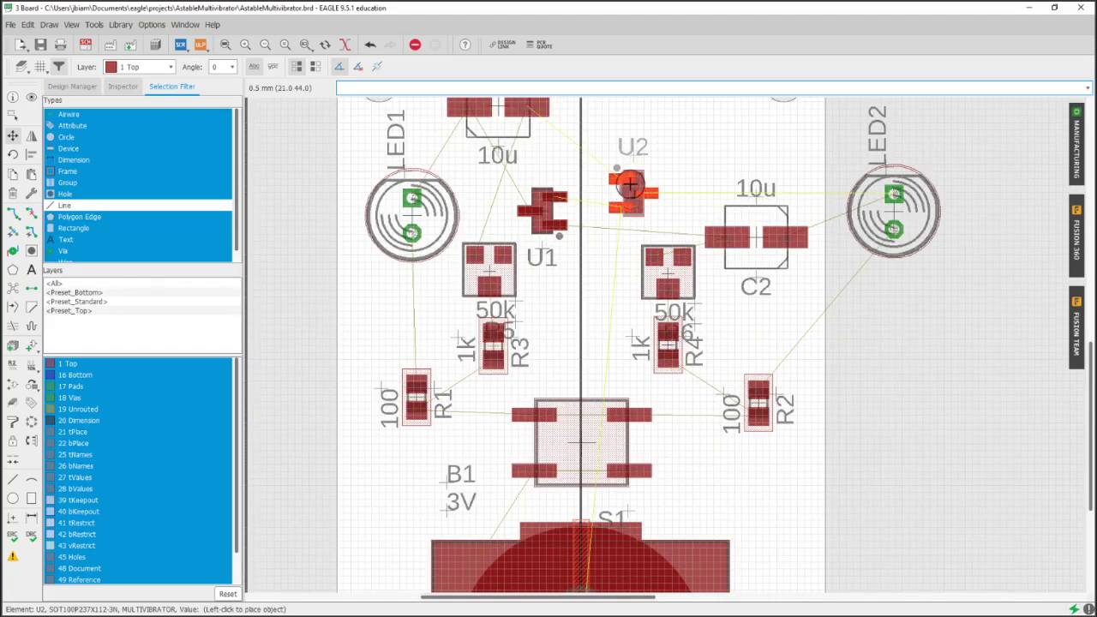
{"action": "left_click", "coordinate": [630, 183]}
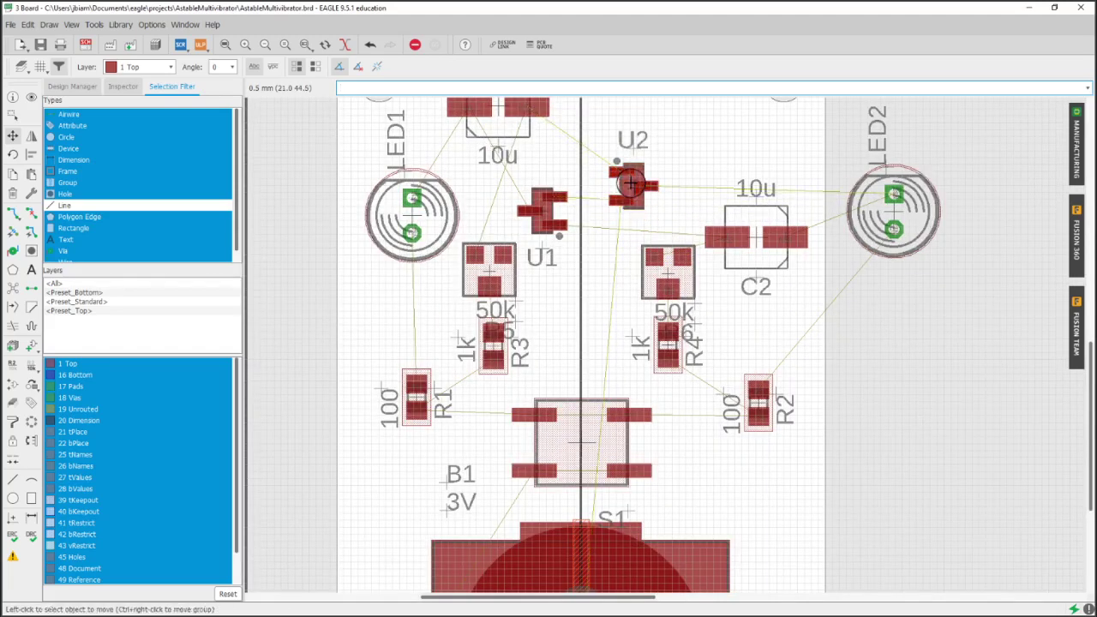
{"action": "middle_click_drag", "start_coordinate": [592, 163], "coordinate": [589, 183]}
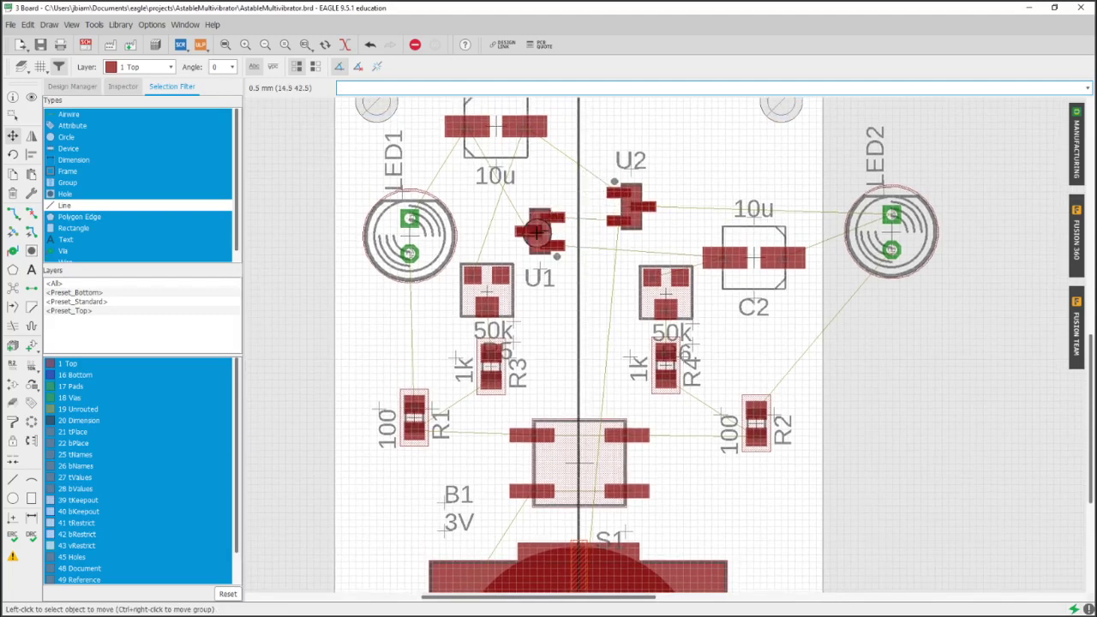
{"action": "left_click", "coordinate": [538, 231]}
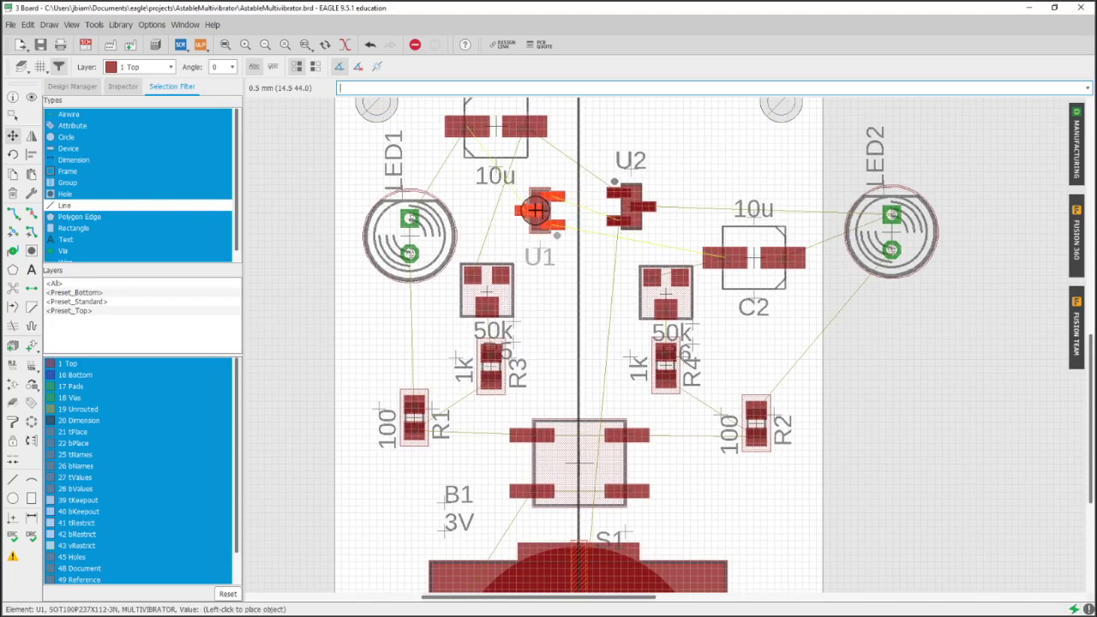
{"action": "left_click", "coordinate": [537, 209]}
{"action": "scroll", "coordinate": [608, 265], "scroll_direction": "up", "scroll_amount": 2}
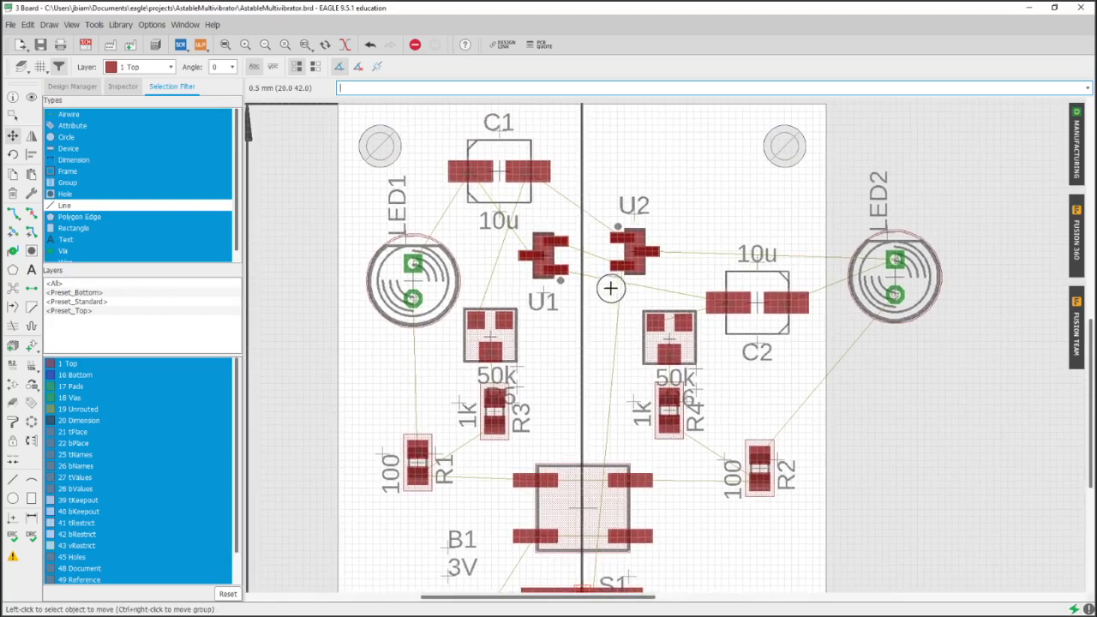
Move LED1 outward past the board edge opposite LED2, and place C1 lower between LED1 and U1
{"action": "left_click", "coordinate": [412, 283]}
{"action": "left_click", "coordinate": [289, 279]}
{"action": "middle_click_drag", "start_coordinate": [466, 294], "coordinate": [568, 289]}
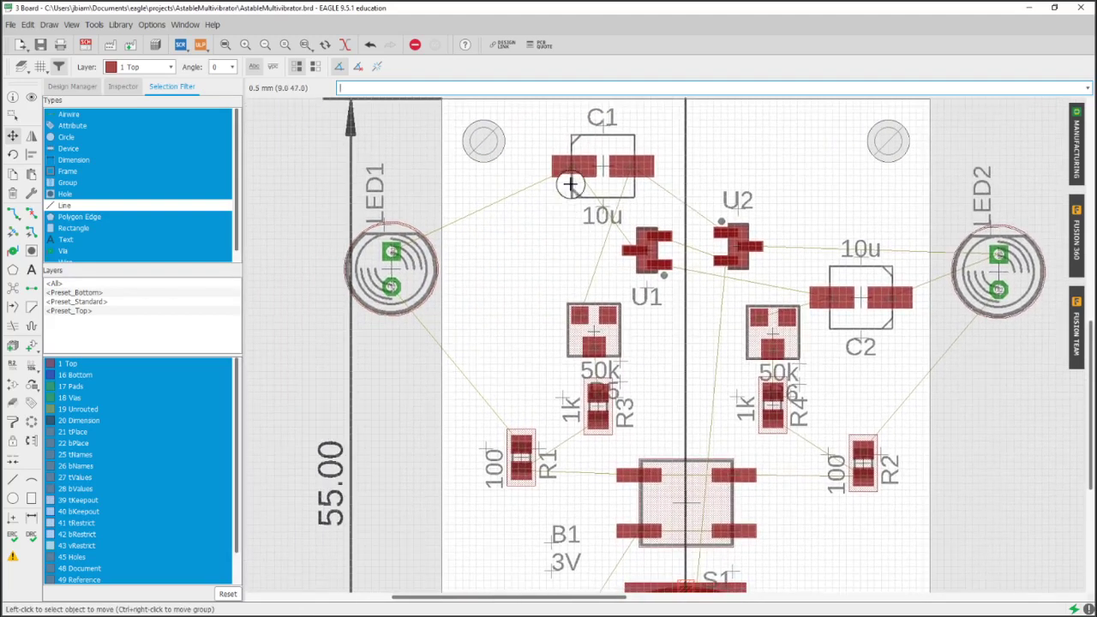
{"action": "left_click", "coordinate": [601, 166]}
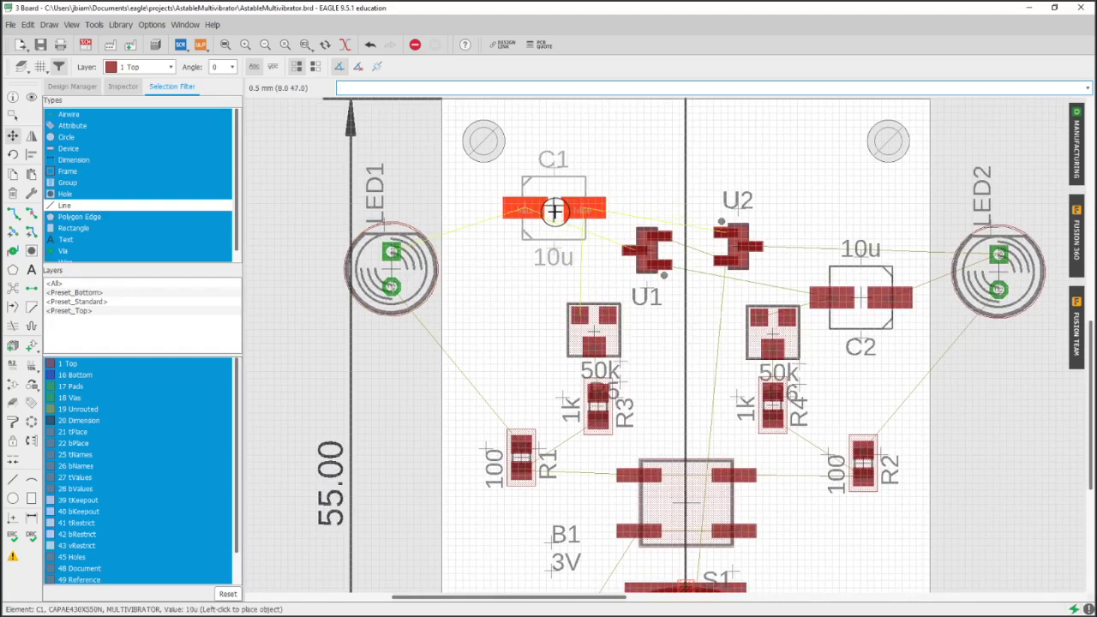
{"action": "left_click", "coordinate": [554, 211]}
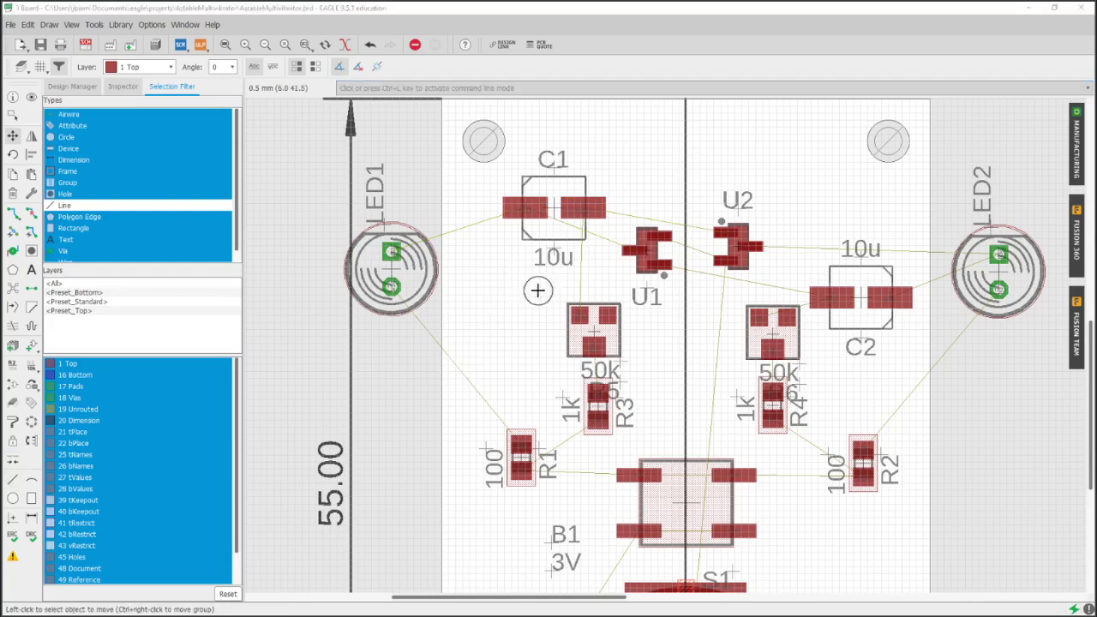
Shift resistor R3 slightly down, away from trim pot R5, and recalculate the airwires with Ratsnest
{"action": "left_click", "coordinate": [593, 332]}
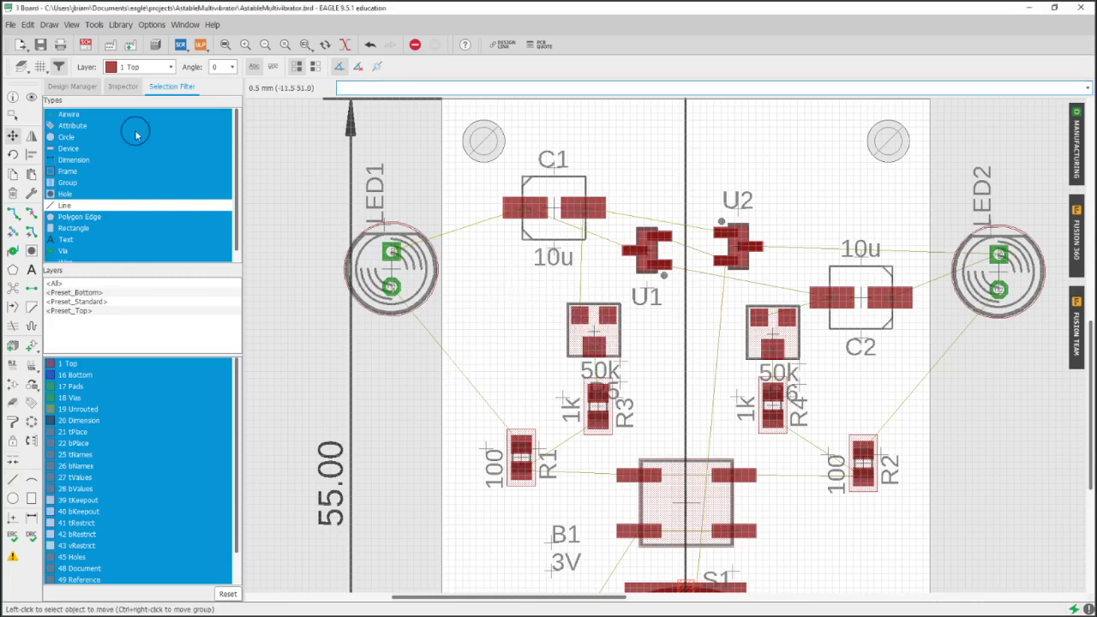
{"action": "left_click", "coordinate": [13, 137]}
{"action": "left_click", "coordinate": [598, 413]}
{"action": "left_click", "coordinate": [597, 420]}
{"action": "scroll", "coordinate": [604, 343], "scroll_direction": "up", "scroll_amount": 3}
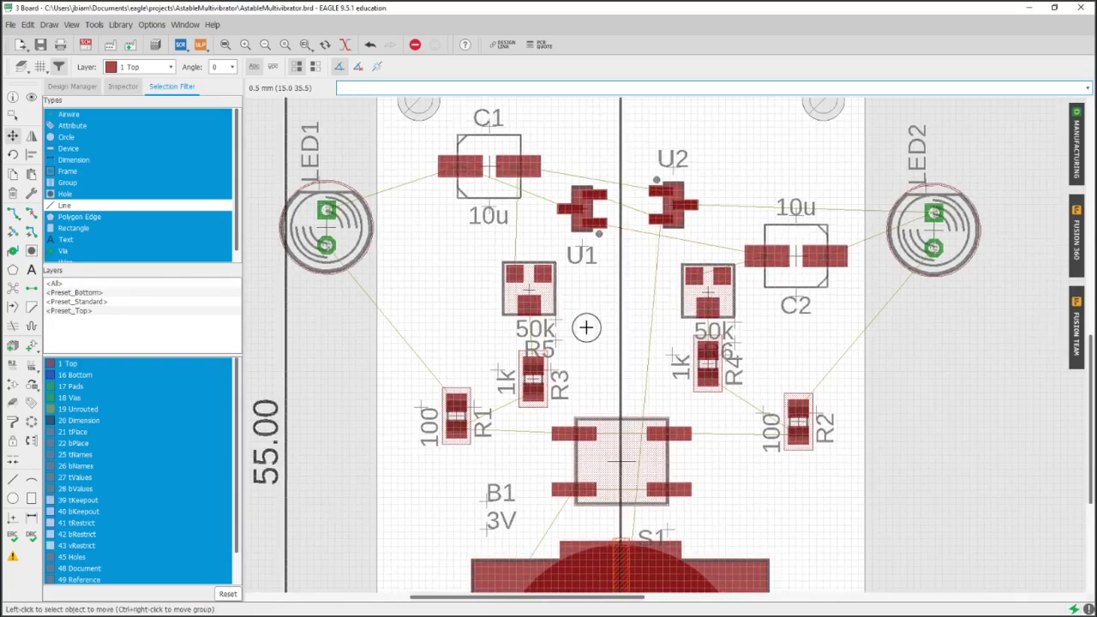
{"action": "left_click", "coordinate": [12, 289]}
Examine the airwires between the transistors, capacitors, trim pots, resistors and S1 to judge the placement
{"action": "middle_click_drag", "start_coordinate": [629, 350], "coordinate": [619, 348]}
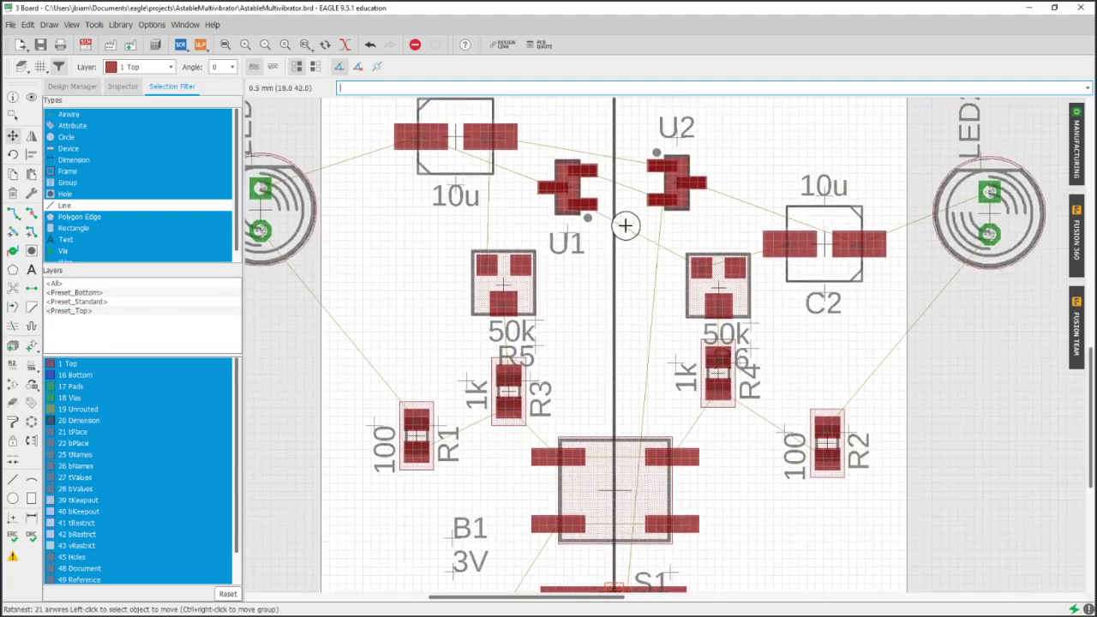
{"action": "middle_click_drag", "start_coordinate": [624, 324], "coordinate": [602, 321]}
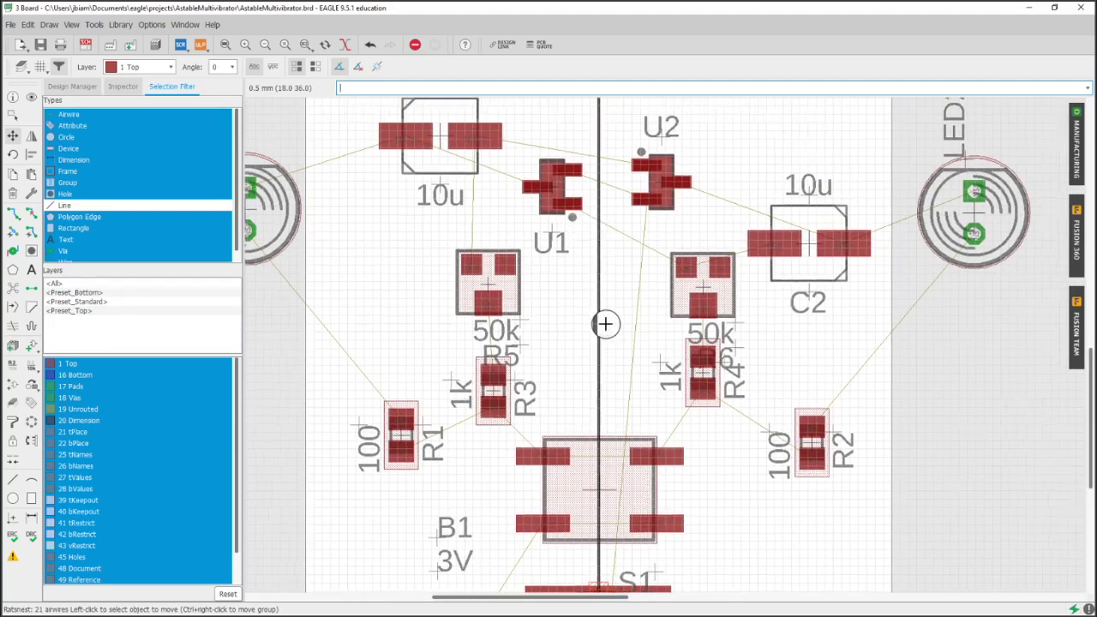
{"action": "scroll", "coordinate": [644, 183], "scroll_direction": "up", "scroll_amount": 5}
{"action": "scroll", "coordinate": [643, 201], "scroll_direction": "up", "scroll_amount": 2}
{"action": "scroll", "coordinate": [644, 317], "scroll_direction": "down", "scroll_amount": 6}
{"action": "scroll", "coordinate": [631, 265], "scroll_direction": "down", "scroll_amount": 1}
{"action": "scroll", "coordinate": [656, 274], "scroll_direction": "up", "scroll_amount": 1}
{"action": "scroll", "coordinate": [590, 299], "scroll_direction": "down", "scroll_amount": 2}
{"action": "middle_click_drag", "start_coordinate": [595, 318], "coordinate": [598, 273]}
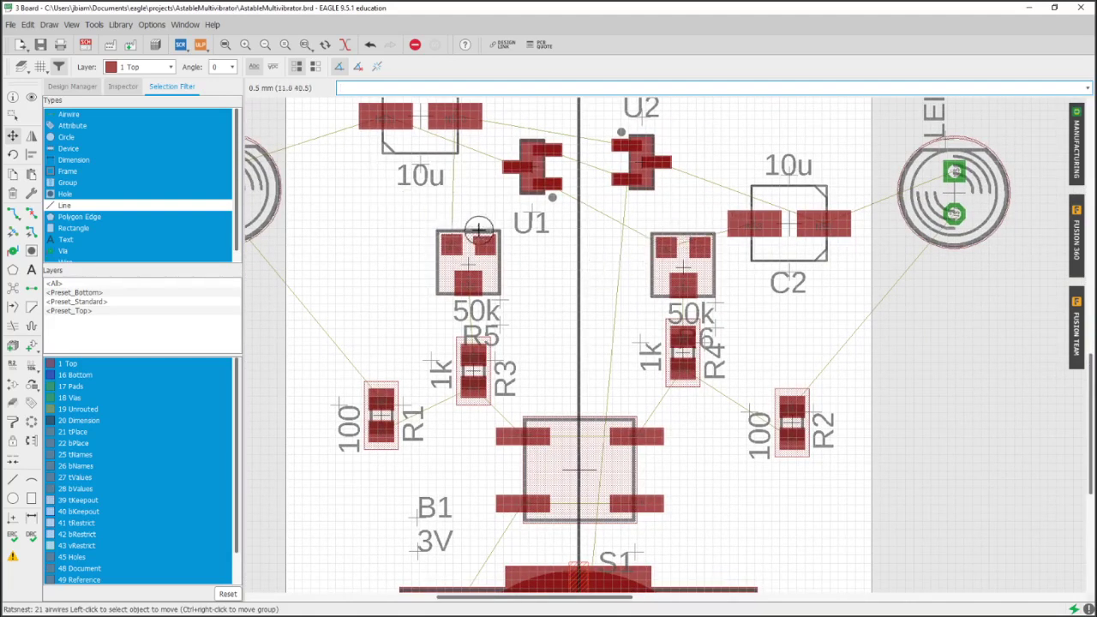
{"action": "middle_click_drag", "start_coordinate": [489, 232], "coordinate": [535, 247]}
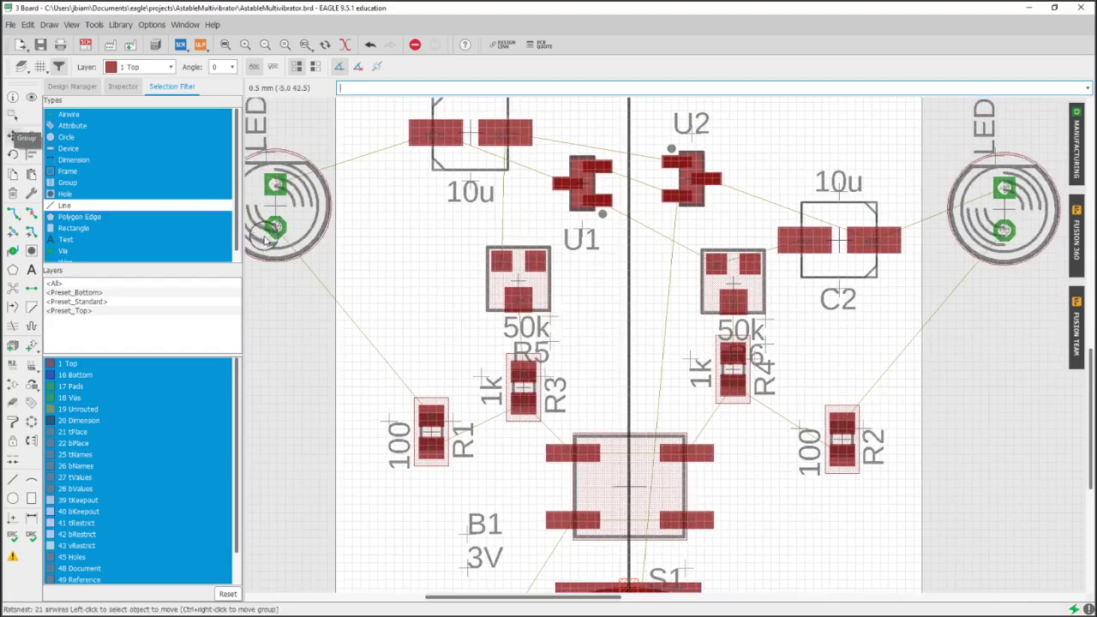
Place resistor R3 beside R1 at the same height, and trim pot R5 close to the centre line just above S1
{"action": "left_click", "coordinate": [524, 386]}
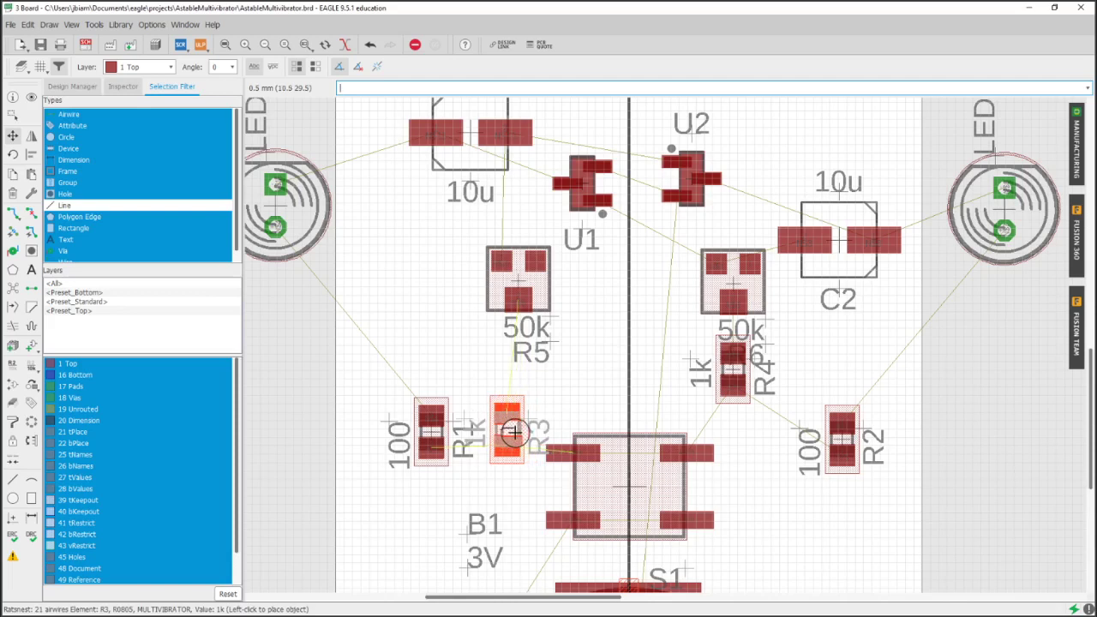
{"action": "left_click", "coordinate": [512, 431]}
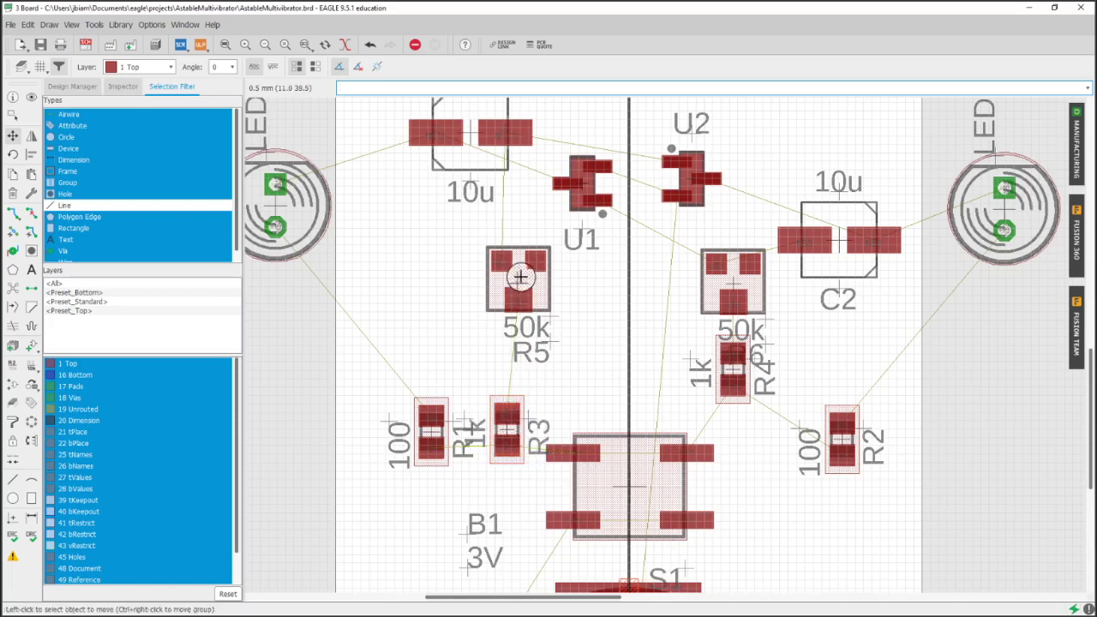
{"action": "left_click", "coordinate": [517, 282]}
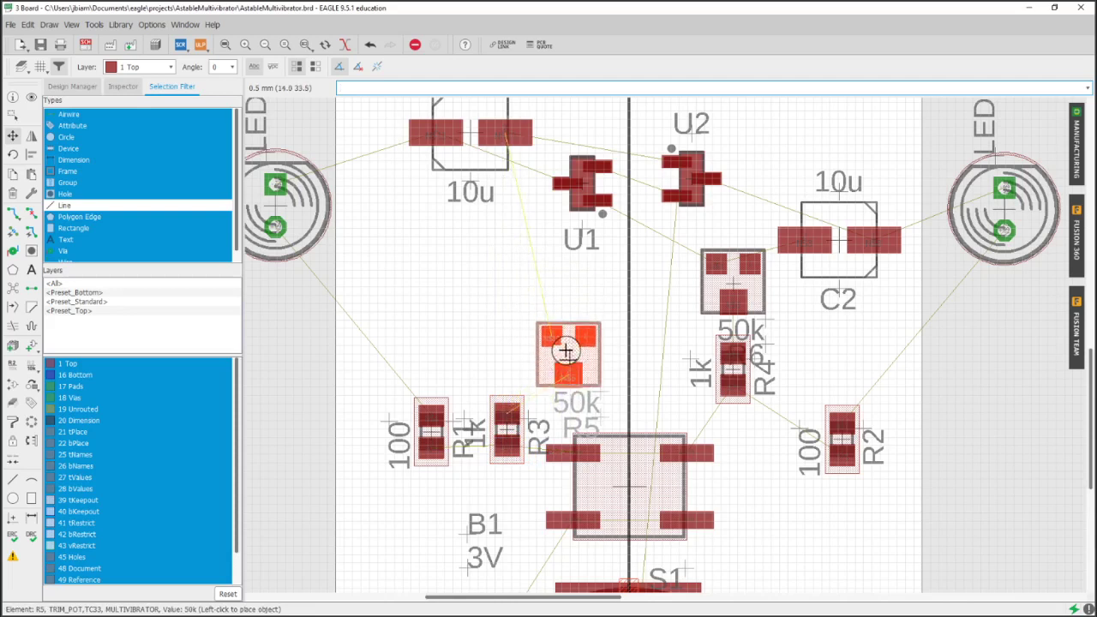
{"action": "left_click", "coordinate": [566, 348]}
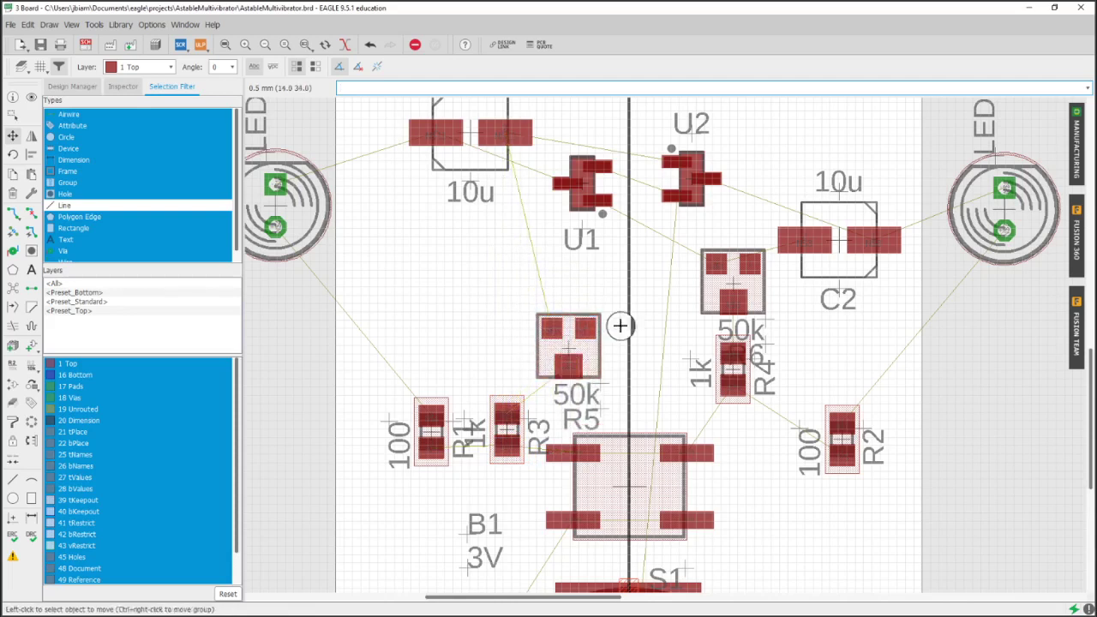
Place resistor R4 beside R2 at the same height, and trim pot R6 opposite R5 just above S1
{"action": "left_click", "coordinate": [730, 370]}
{"action": "left_click", "coordinate": [754, 437]}
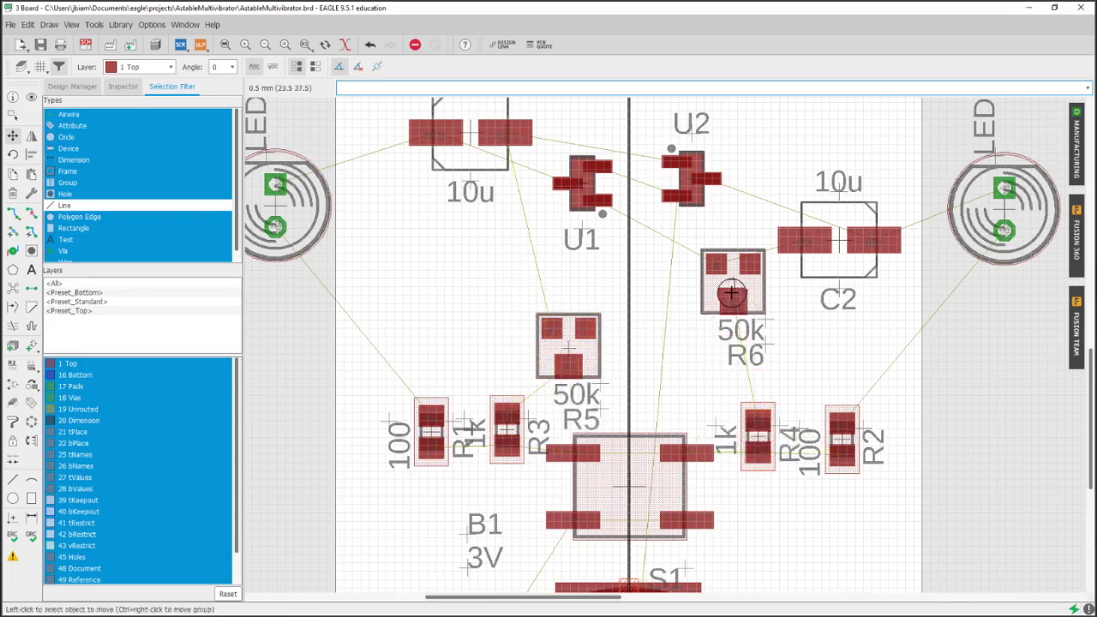
{"action": "left_click", "coordinate": [699, 323]}
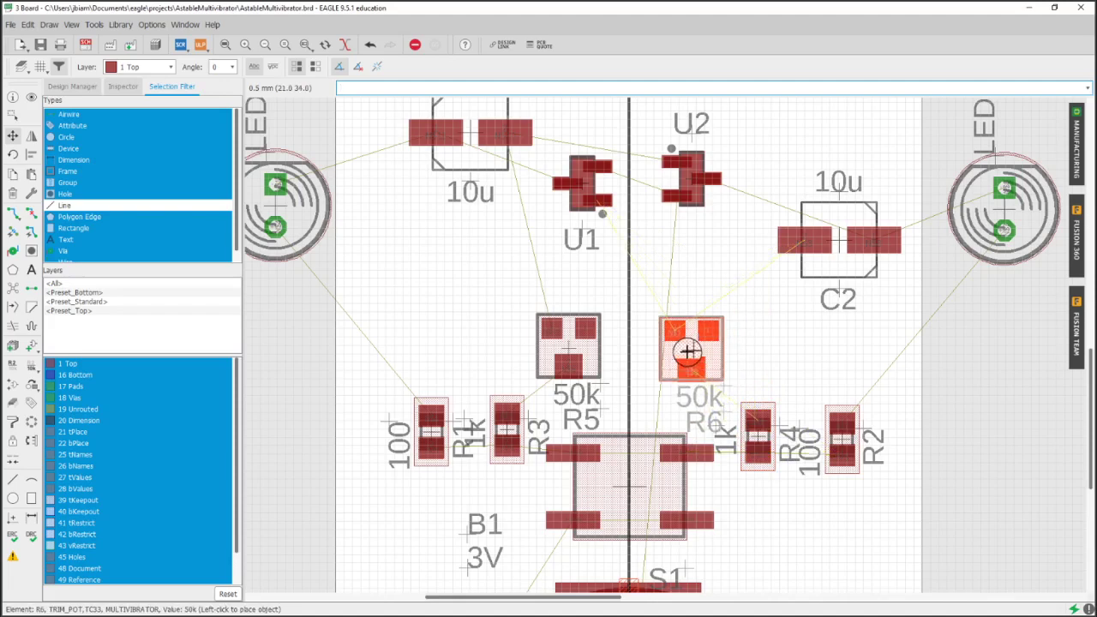
{"action": "left_click", "coordinate": [688, 352]}
{"action": "scroll", "coordinate": [767, 334], "scroll_direction": "up", "scroll_amount": 1}
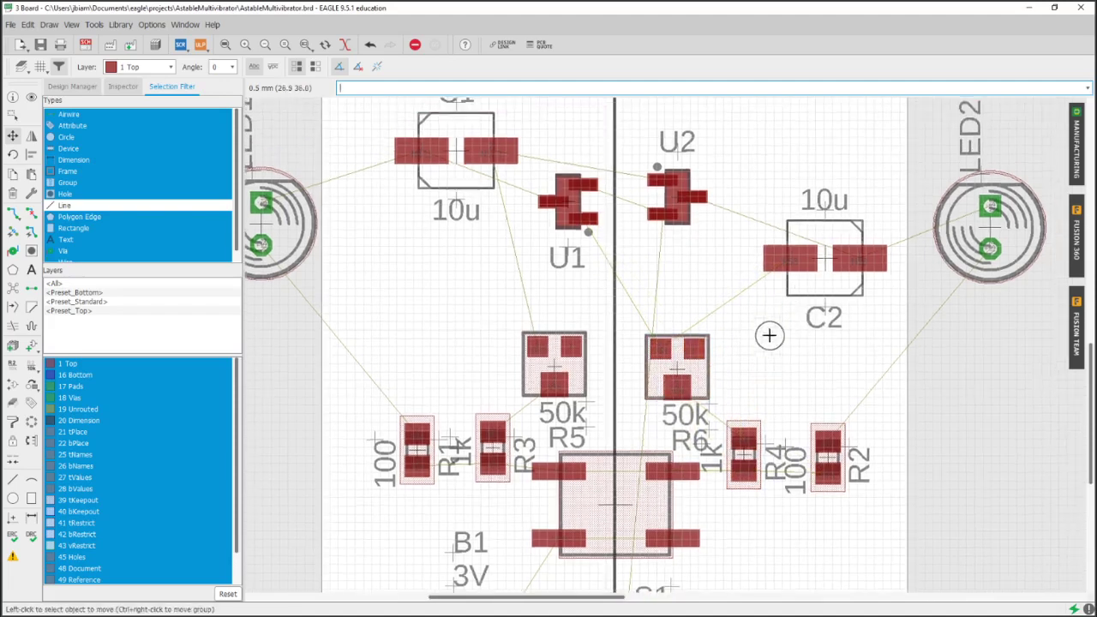
Lower transistor U2 to just above R6 and transistor U1 to just above R5, facing each other
{"action": "left_click", "coordinate": [675, 198]}
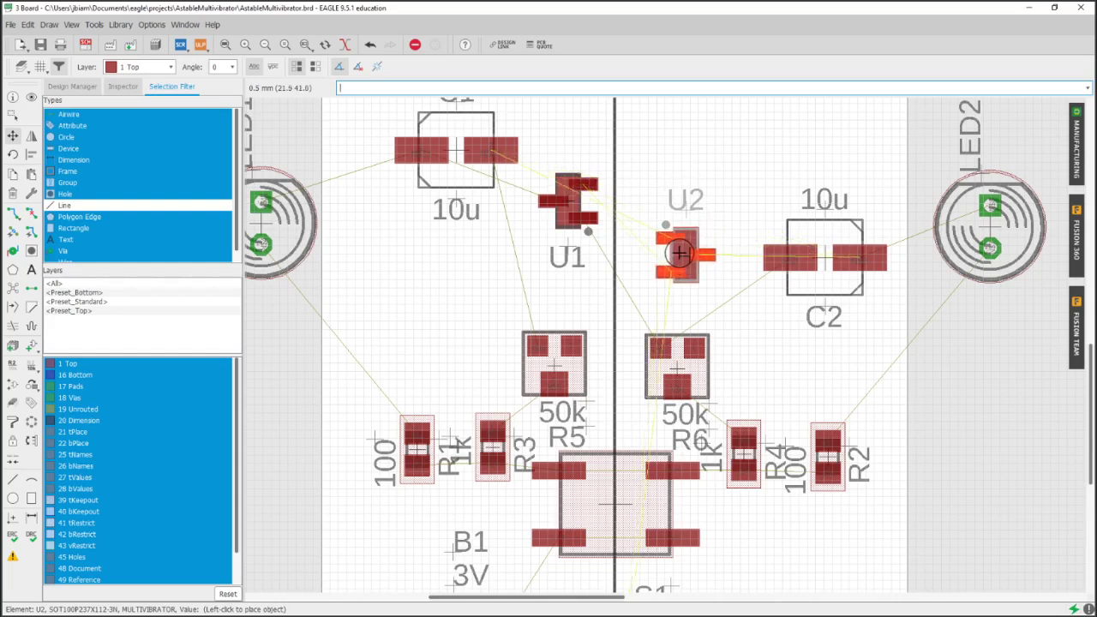
{"action": "left_click", "coordinate": [679, 253]}
{"action": "left_click", "coordinate": [569, 199]}
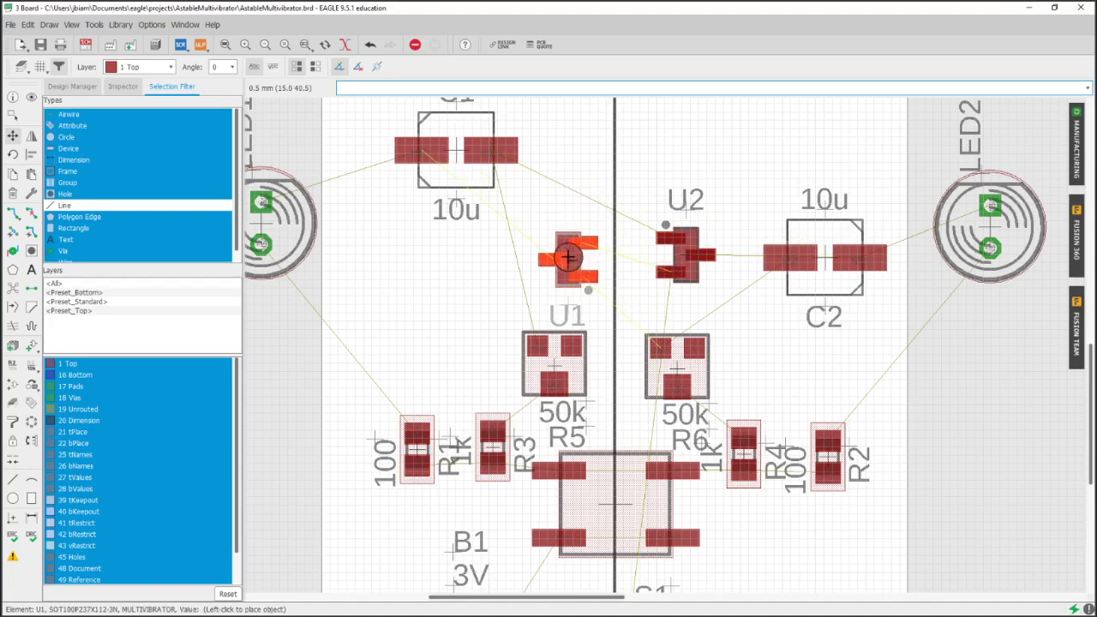
{"action": "left_click", "coordinate": [566, 256]}
{"action": "scroll", "coordinate": [685, 289], "scroll_direction": "up", "scroll_amount": 3}
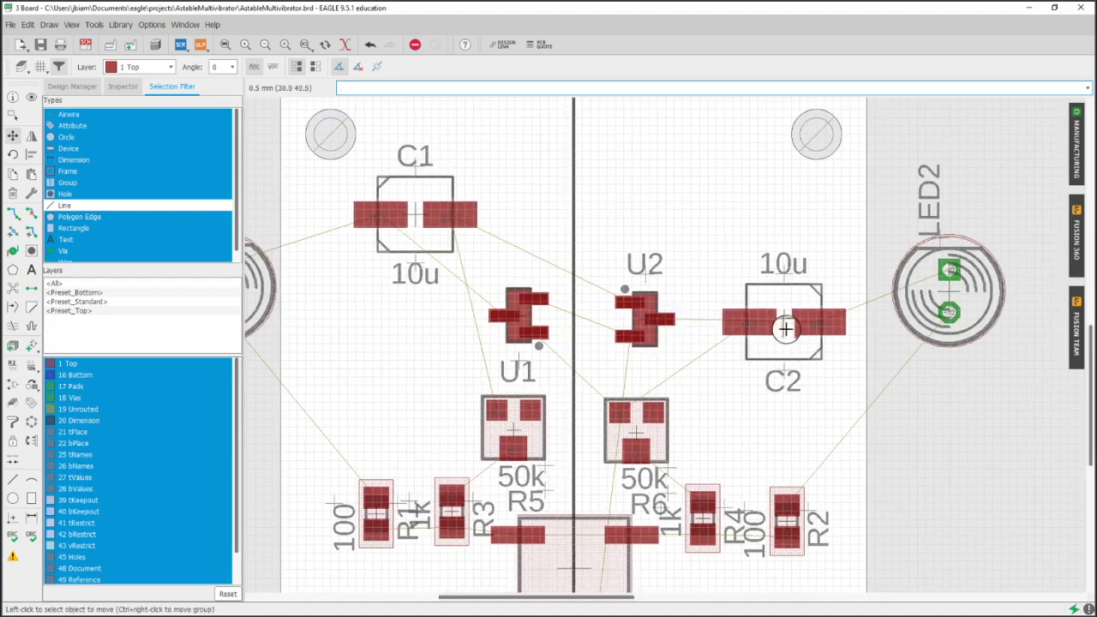
Move capacitor C2 closer to U2, and rotate LED2 by 270° and place it above C2 beside the upper mounting hole
{"action": "left_click", "coordinate": [782, 323]}
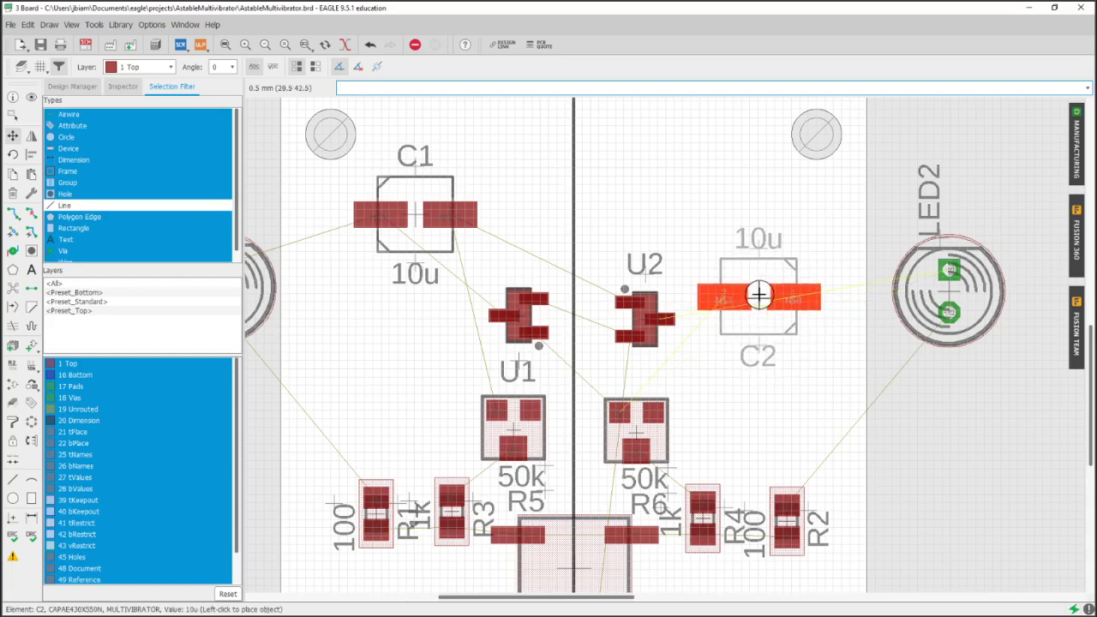
{"action": "left_click", "coordinate": [752, 317]}
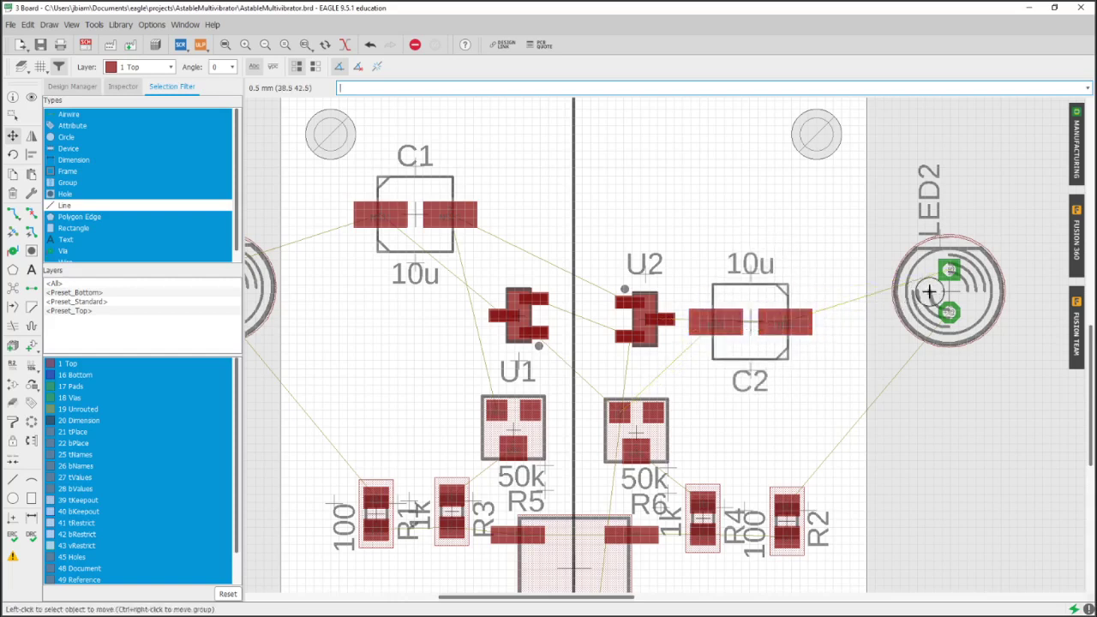
{"action": "left_click", "coordinate": [940, 293]}
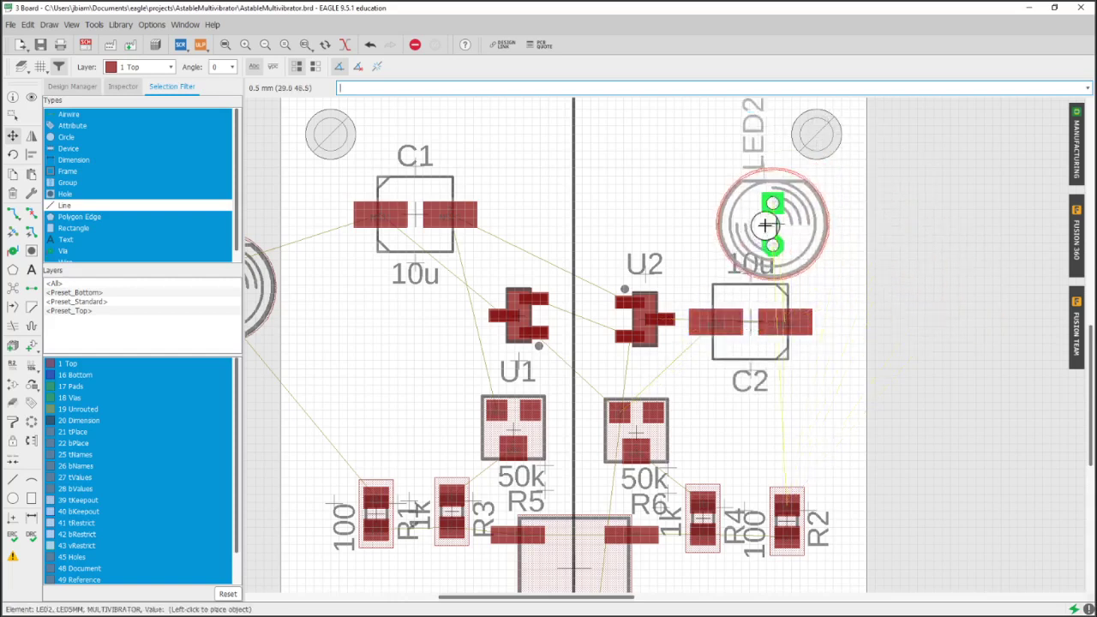
{"action": "right_click", "coordinate": [760, 202]}
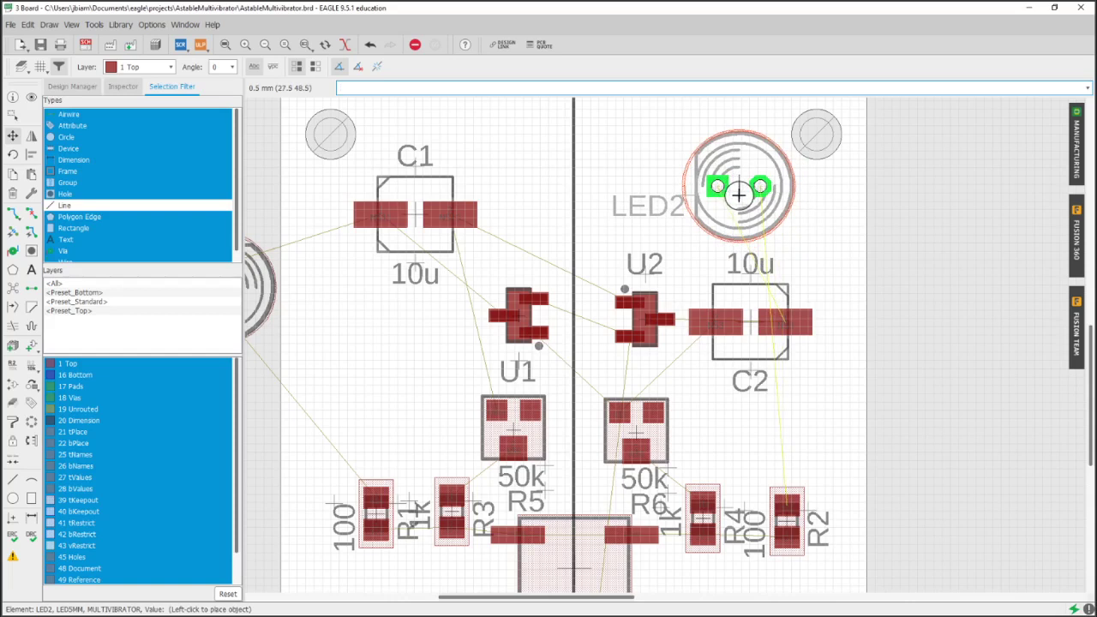
{"action": "right_click", "coordinate": [739, 195]}
{"action": "right_click", "coordinate": [738, 196]}
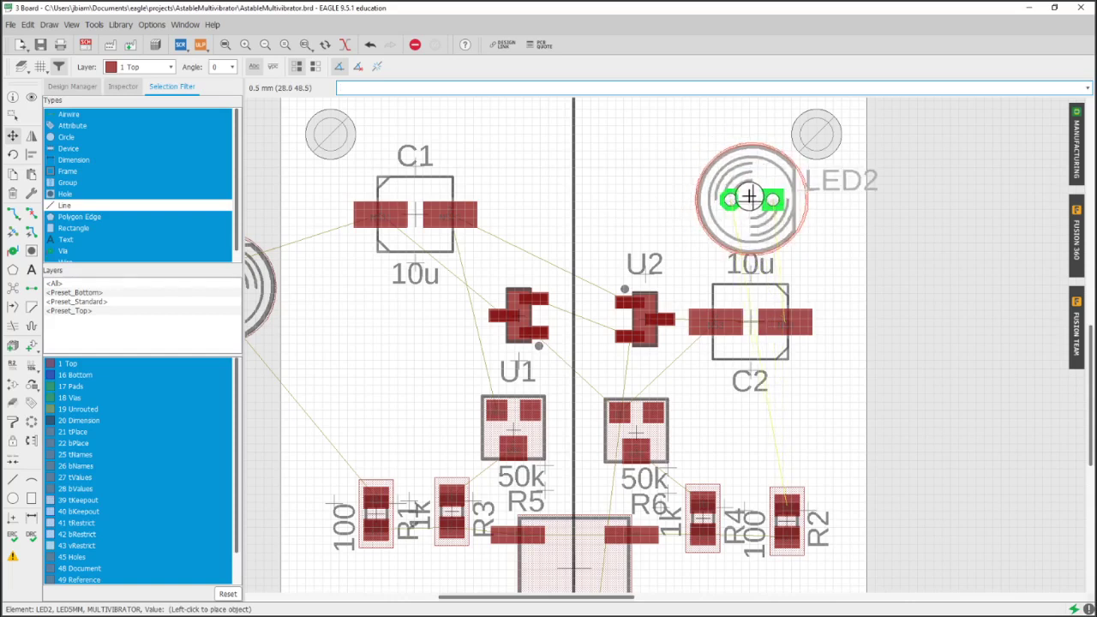
{"action": "left_click", "coordinate": [750, 197]}
Rotate resistor R2 by 270° and place it above U2 near the centre line, and shift LED2 slightly inward beside it
{"action": "left_click", "coordinate": [787, 518]}
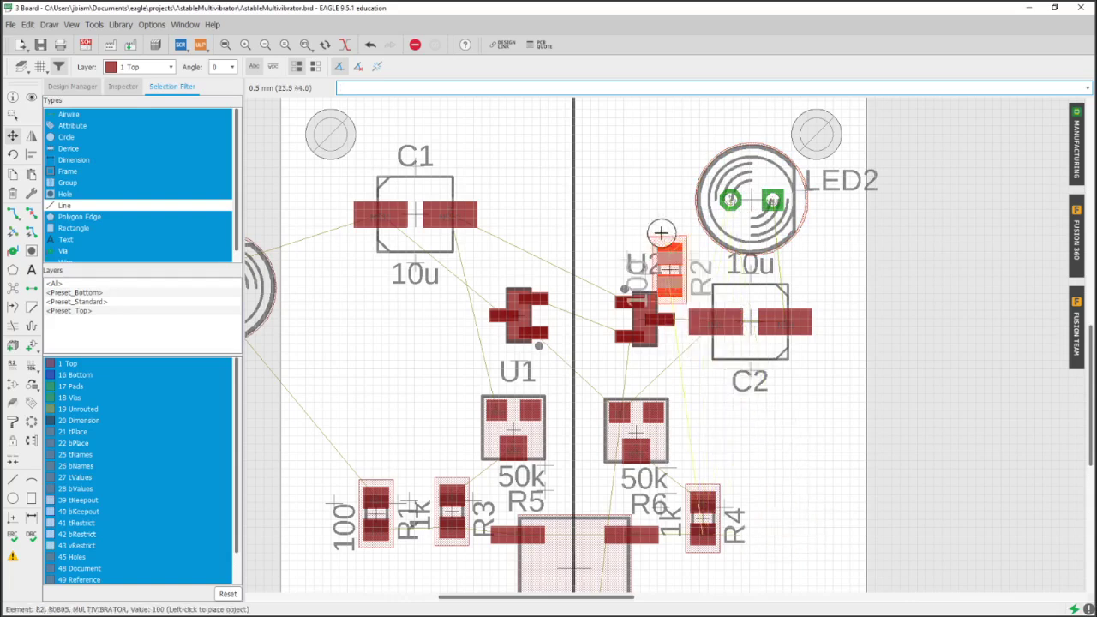
{"action": "right_click", "coordinate": [644, 200]}
{"action": "right_click", "coordinate": [645, 200]}
{"action": "right_click", "coordinate": [646, 201]}
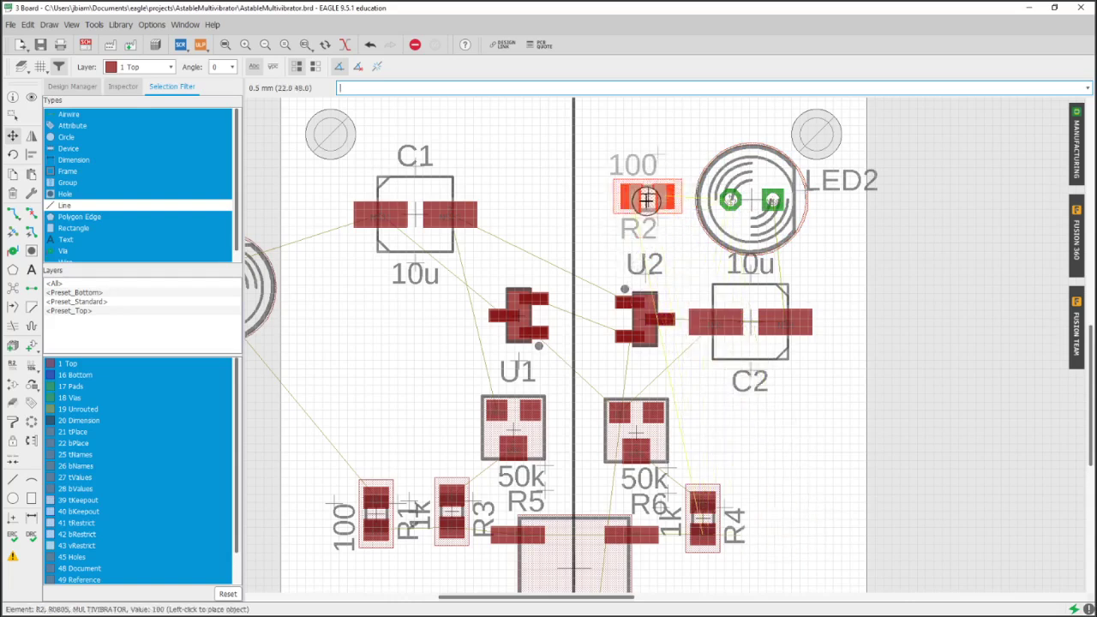
{"action": "left_click", "coordinate": [647, 179]}
{"action": "left_click", "coordinate": [750, 201]}
{"action": "left_click", "coordinate": [736, 201]}
Rotate capacitor C2 by 90° and place it upright below LED2, spaced outward from transistor U2
{"action": "left_click", "coordinate": [748, 321]}
{"action": "right_click", "coordinate": [773, 366]}
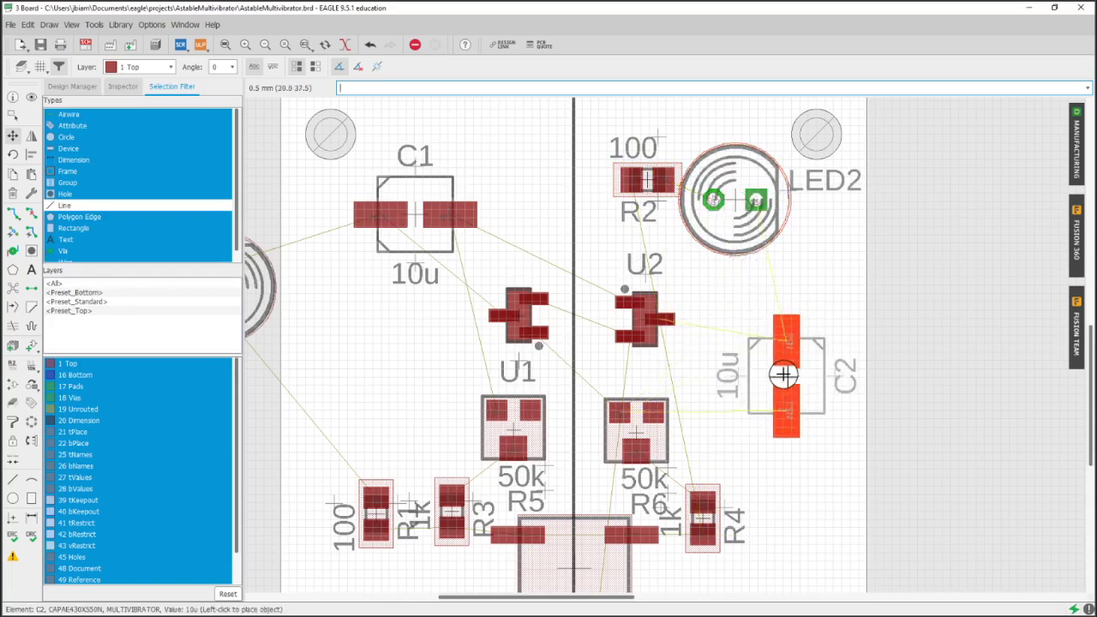
{"action": "left_click", "coordinate": [784, 374]}
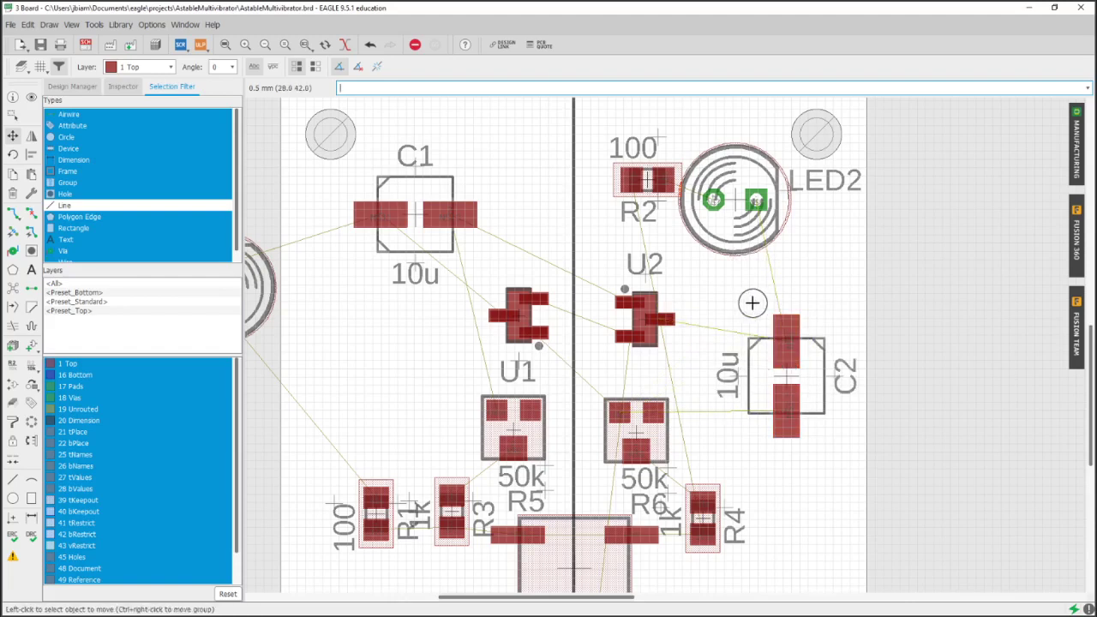
Rotate capacitor C1 by 270° and place it upright beside U1, opposite C2 at about the same height
{"action": "left_click", "coordinate": [462, 218]}
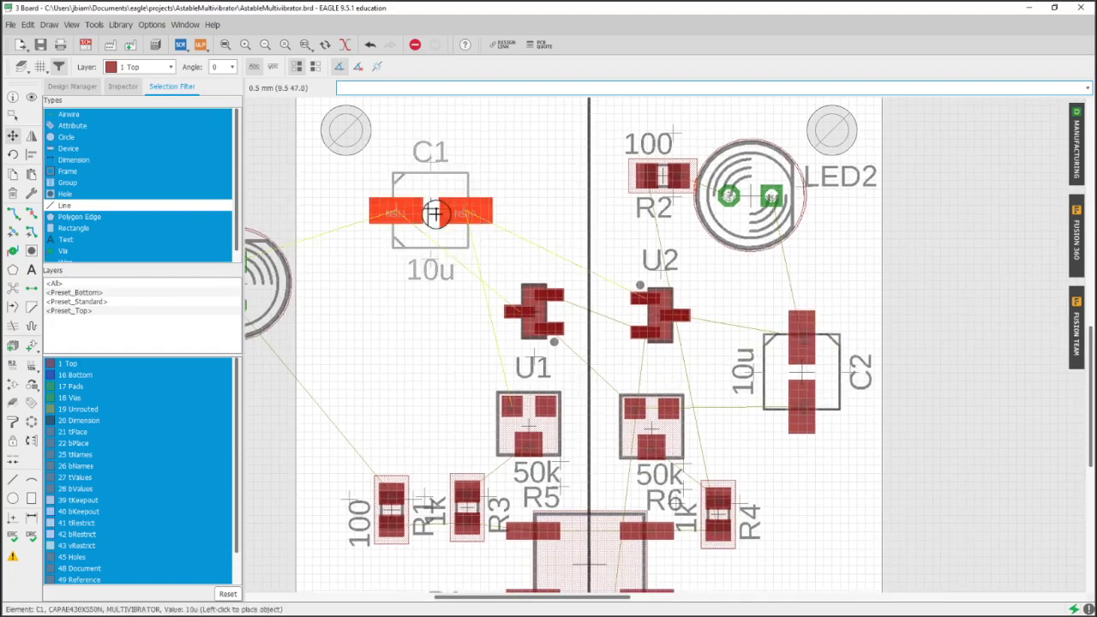
{"action": "right_click", "coordinate": [409, 262]}
{"action": "right_click", "coordinate": [392, 322]}
{"action": "right_click", "coordinate": [375, 377]}
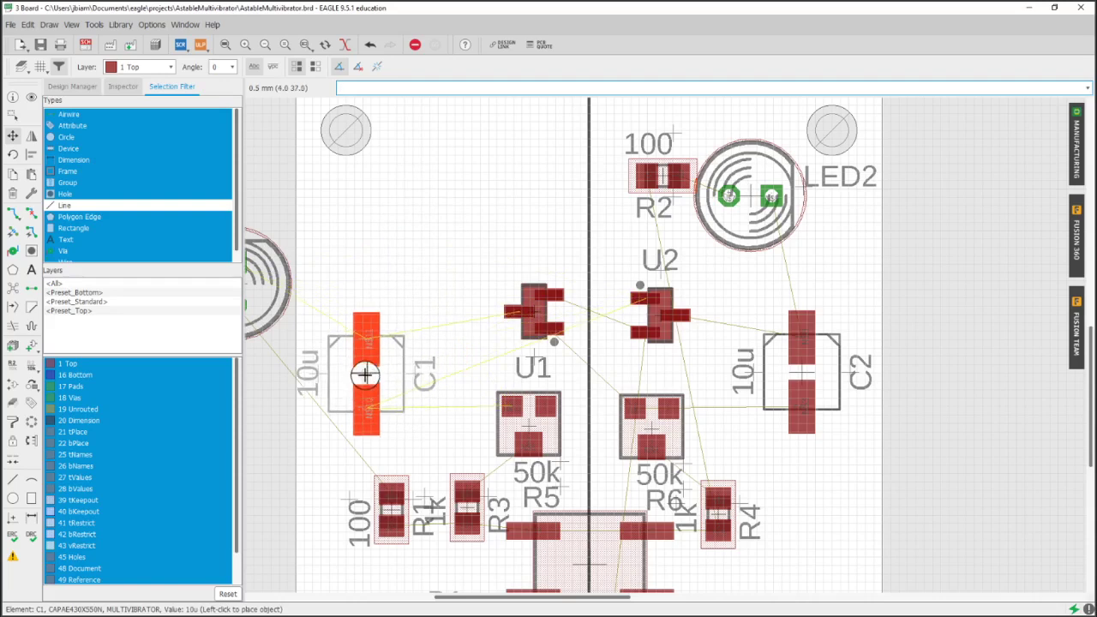
{"action": "left_click", "coordinate": [366, 374]}
Rotate LED1 by 90° and place it inside the board above C1, mirroring LED2 across the centre line
{"action": "scroll", "coordinate": [352, 308], "scroll_direction": "left", "scroll_amount": 5}
{"action": "left_click", "coordinate": [347, 294]}
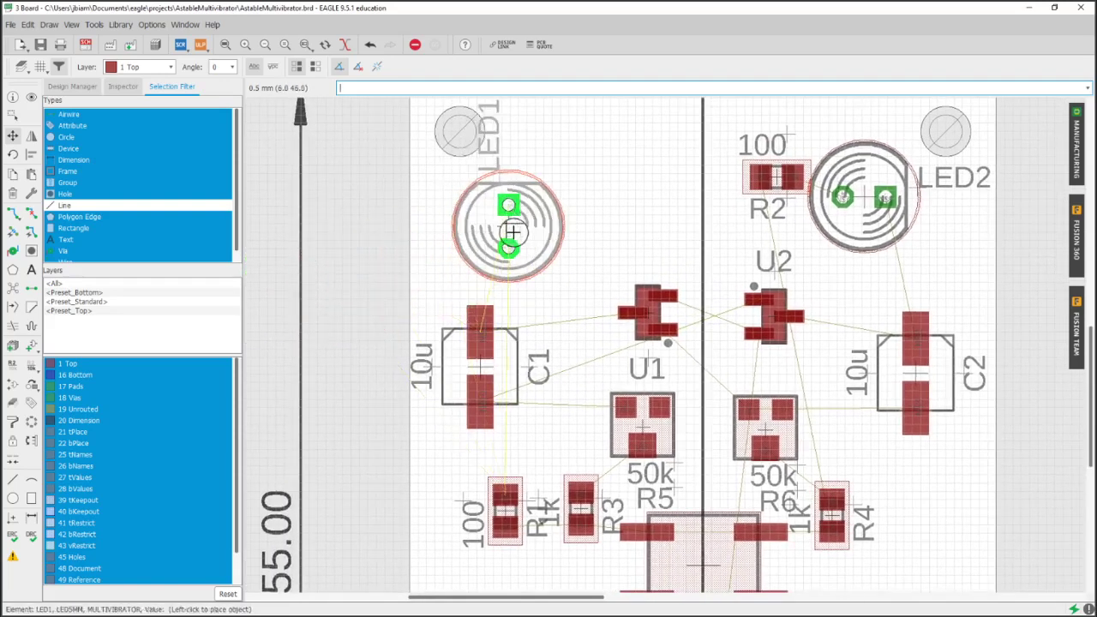
{"action": "right_click", "coordinate": [507, 224]}
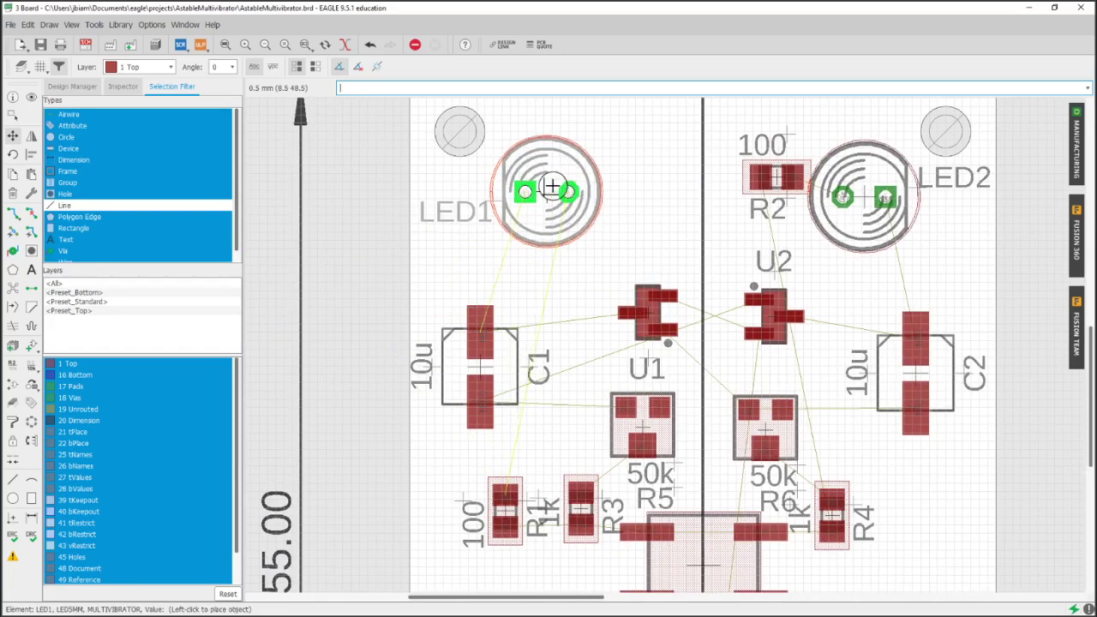
{"action": "left_click", "coordinate": [548, 190]}
Rotate resistor R1 by 90° and place it horizontally between LED1 and the centre line, above U1
{"action": "scroll", "coordinate": [524, 238], "scroll_direction": "right", "scroll_amount": 5}
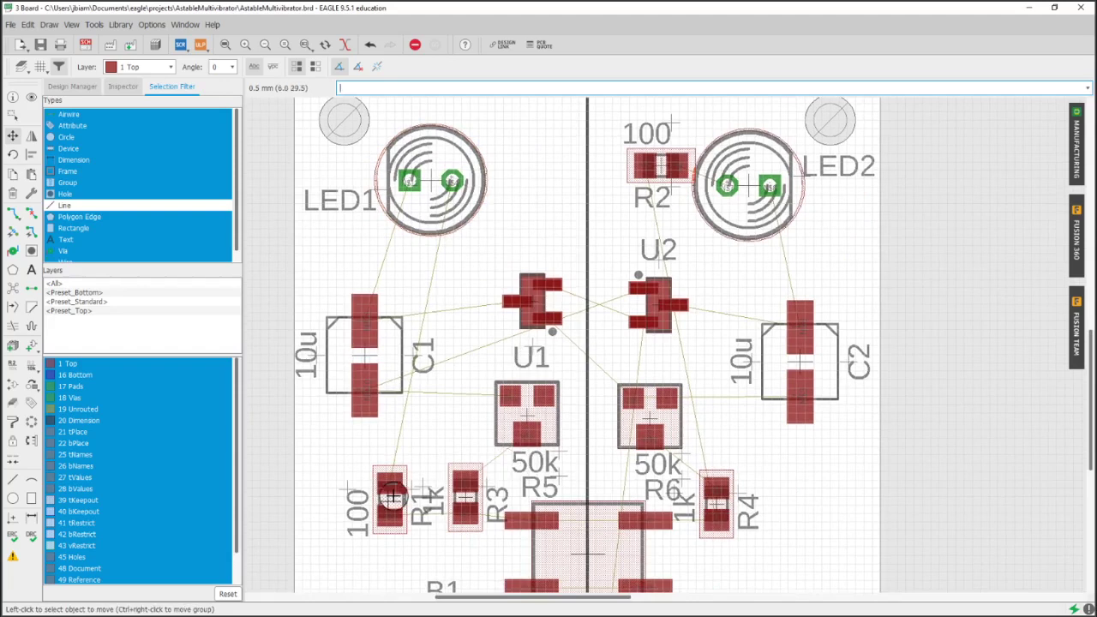
{"action": "left_click", "coordinate": [393, 496]}
{"action": "right_click", "coordinate": [538, 200]}
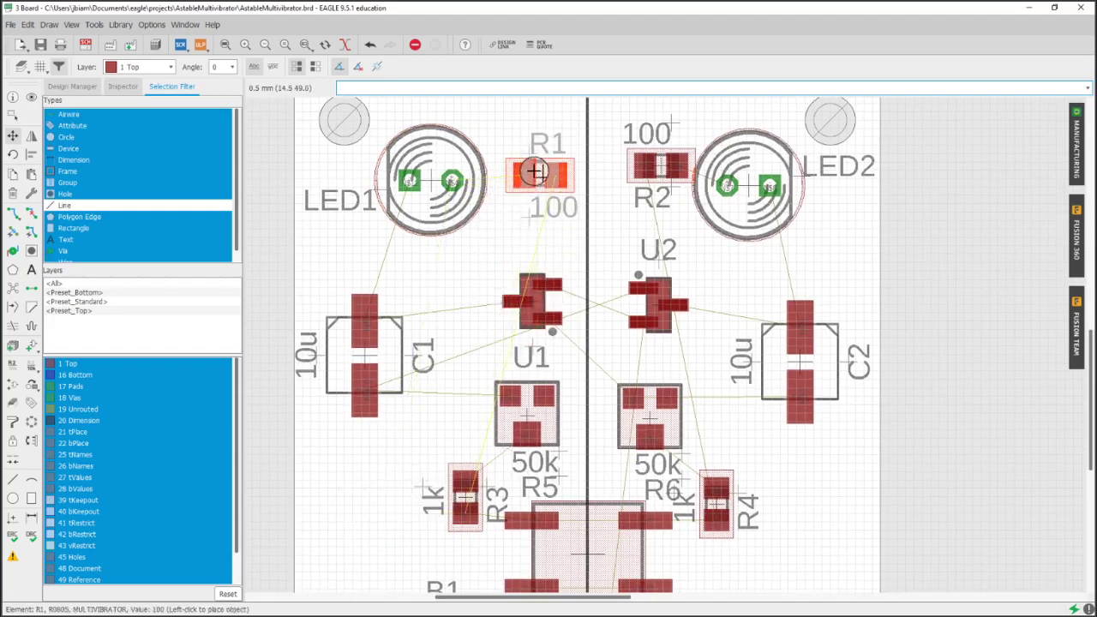
{"action": "left_click", "coordinate": [534, 174]}
Rotate resistor R3 by 270° and place it horizontally just below and outward of trim pot R5
{"action": "middle_click_drag", "start_coordinate": [568, 240], "coordinate": [568, 215]}
{"action": "left_click", "coordinate": [454, 472]}
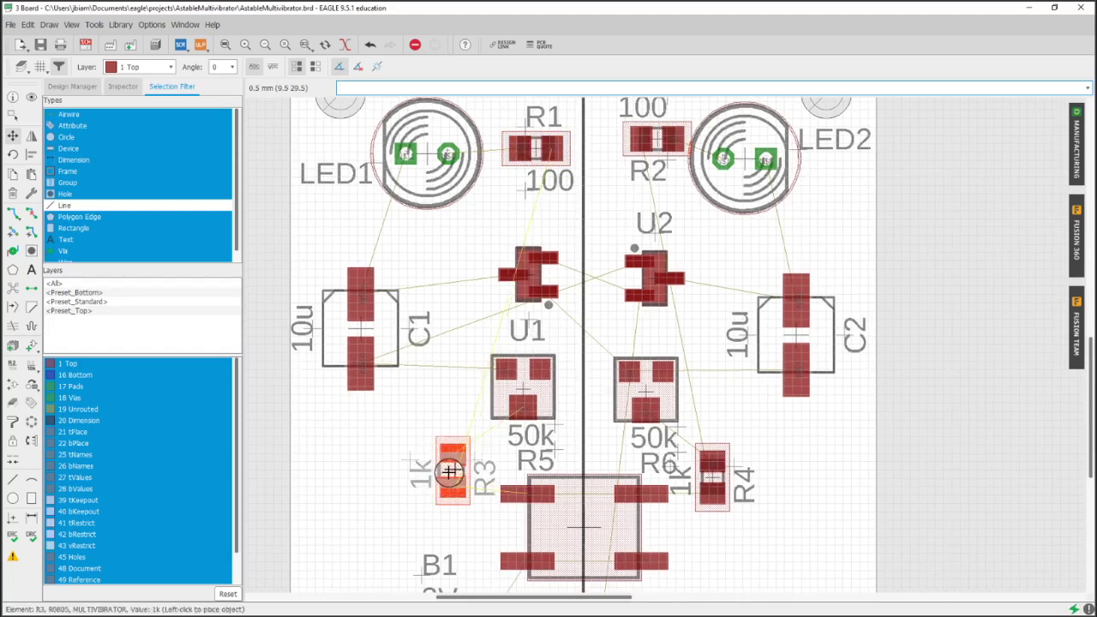
{"action": "right_click", "coordinate": [439, 440]}
{"action": "right_click", "coordinate": [438, 443]}
{"action": "right_click", "coordinate": [438, 444]}
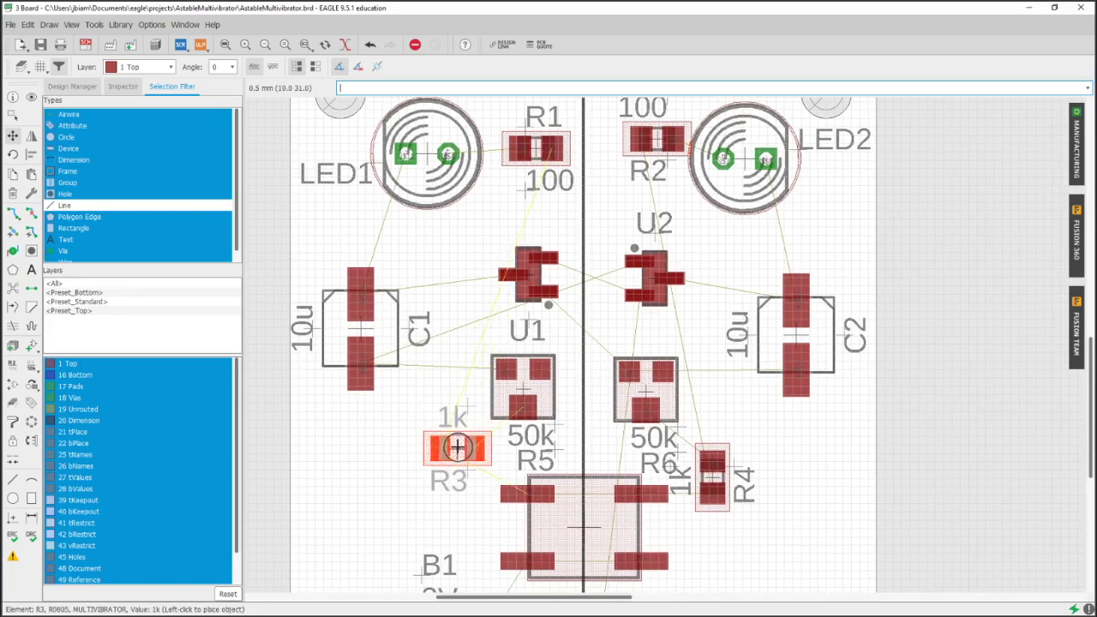
{"action": "left_click", "coordinate": [449, 447]}
Shift transistor U1 slightly up and away from the centre line, and readjust the height of trim pot R5 beneath it
{"action": "left_click", "coordinate": [523, 387]}
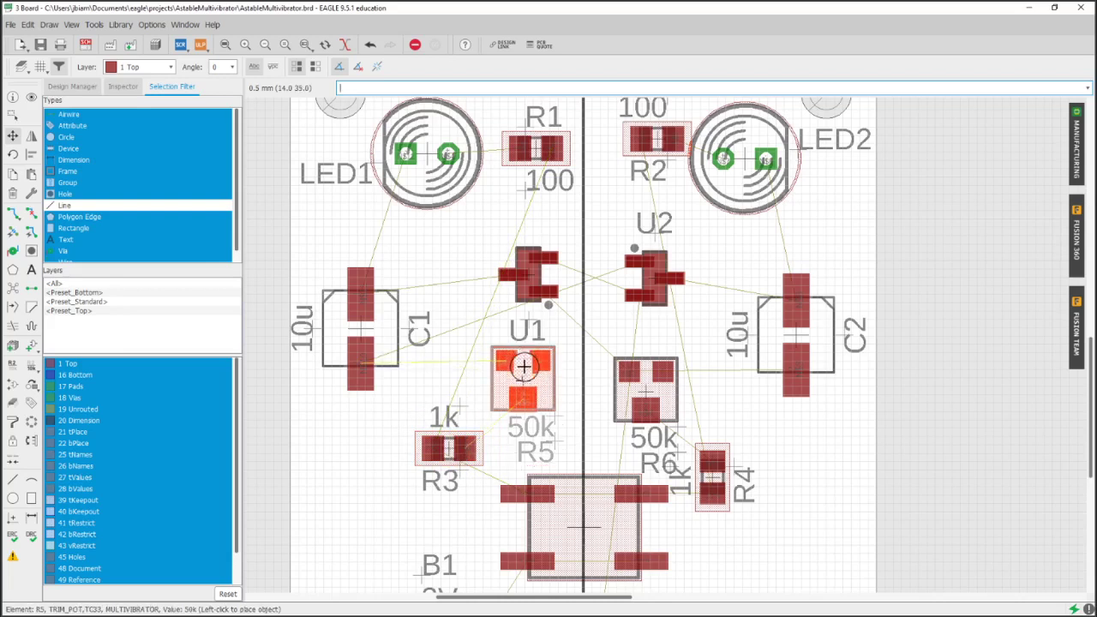
{"action": "left_click", "coordinate": [524, 367]}
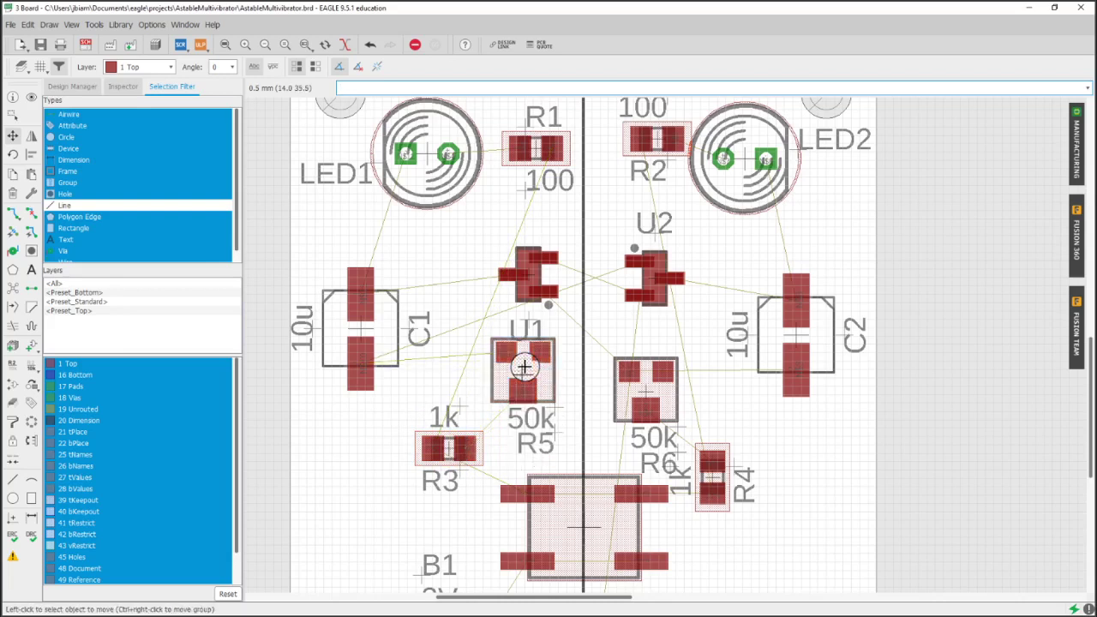
{"action": "left_click", "coordinate": [531, 275]}
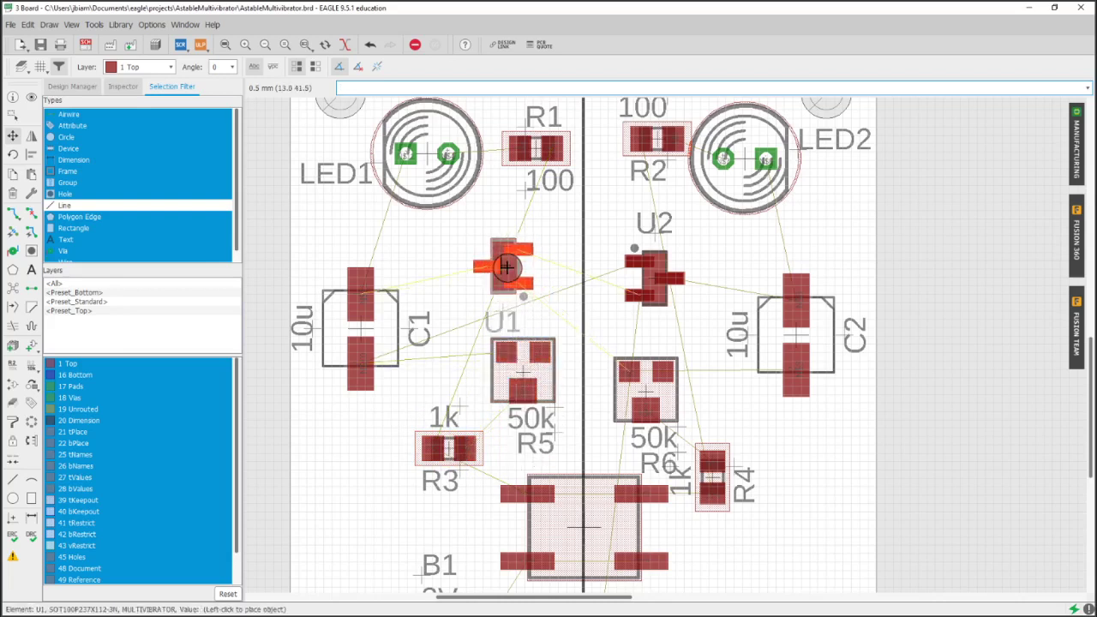
{"action": "left_click", "coordinate": [508, 264]}
{"action": "scroll", "coordinate": [557, 317], "scroll_direction": "down", "scroll_amount": 2}
{"action": "left_click", "coordinate": [508, 314]}
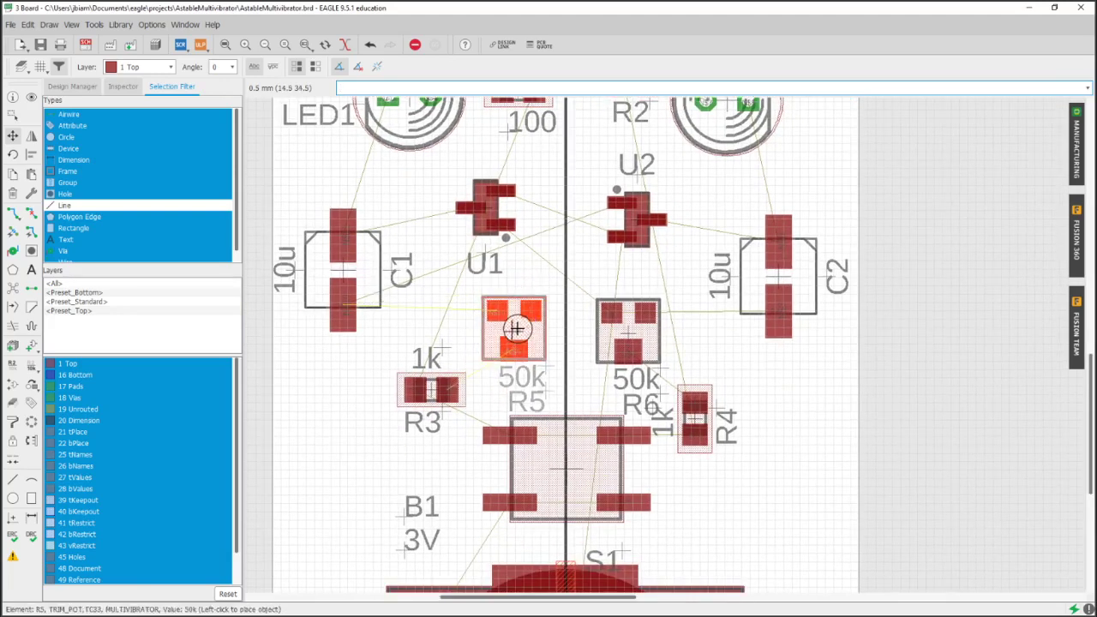
{"action": "left_click", "coordinate": [515, 328]}
Move capacitor C1 closer to transistor U1 and mirror it back onto the top layer
{"action": "scroll", "coordinate": [551, 344], "scroll_direction": "down", "scroll_amount": 2}
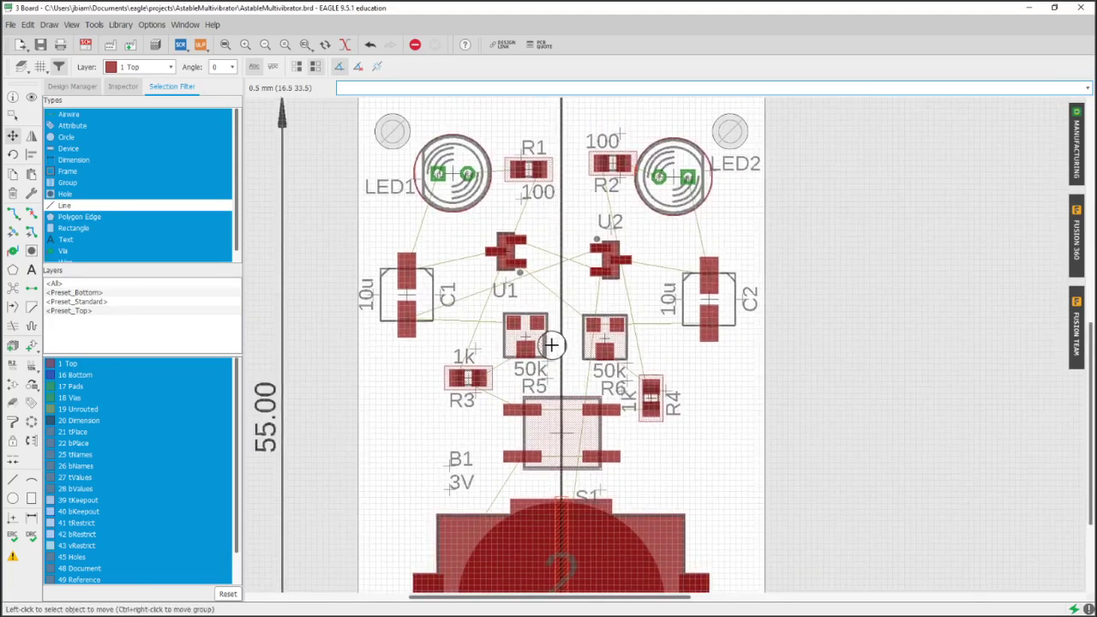
{"action": "left_click", "coordinate": [409, 295]}
{"action": "middle_click", "coordinate": [419, 295]}
{"action": "left_click", "coordinate": [423, 295]}
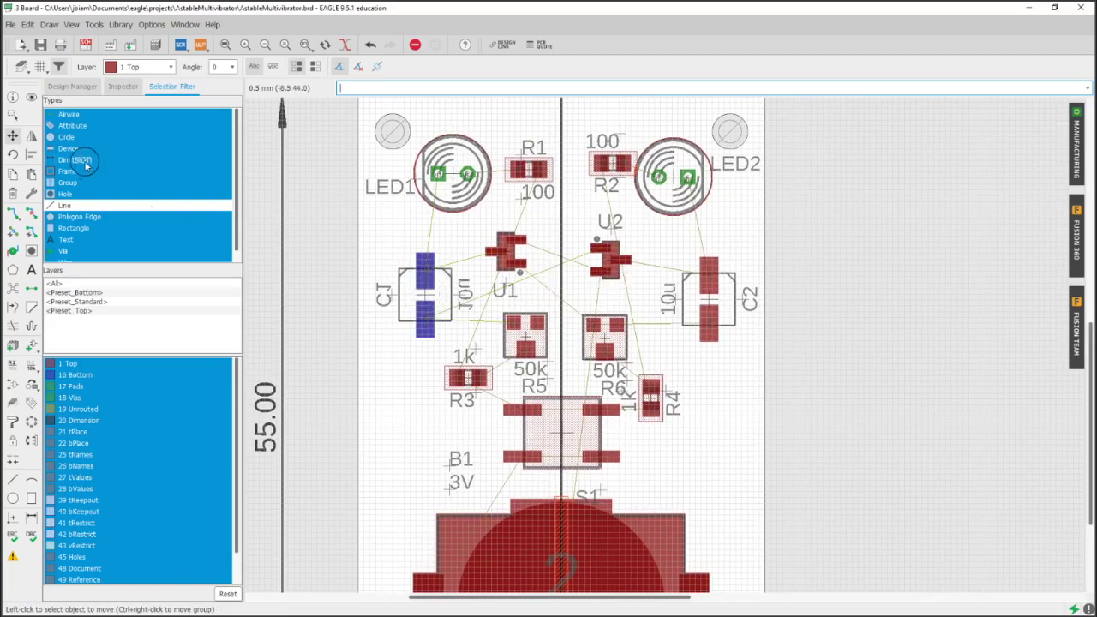
{"action": "left_click", "coordinate": [31, 135]}
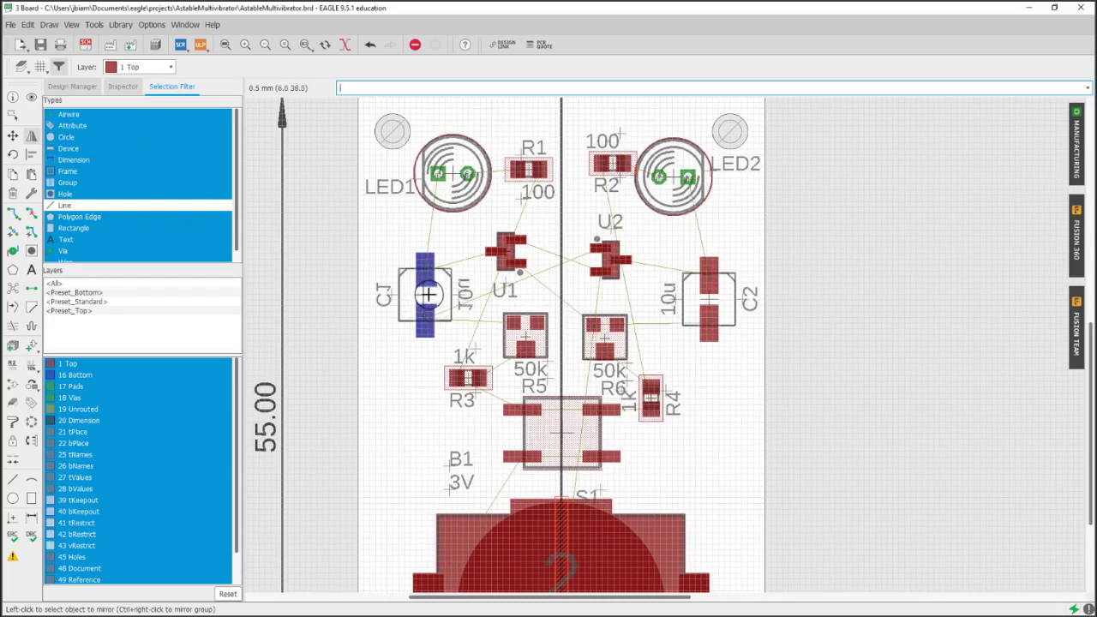
{"action": "left_click", "coordinate": [427, 294]}
{"action": "left_click", "coordinate": [12, 136]}
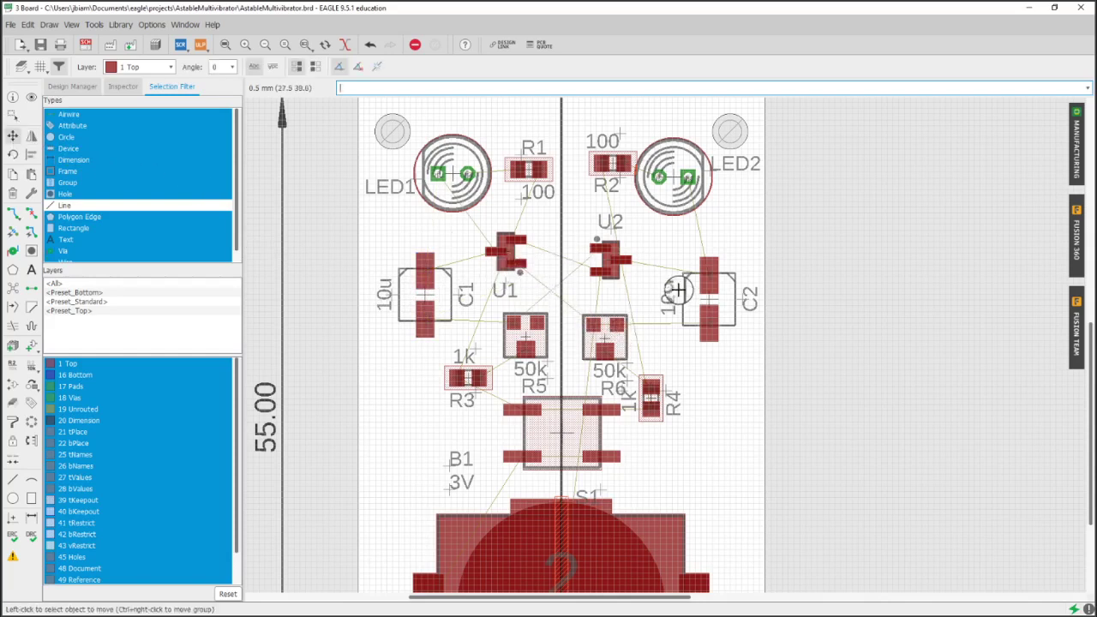
Raise capacitor C2 slightly to line up with C1 across the centre line
{"action": "left_click", "coordinate": [696, 293]}
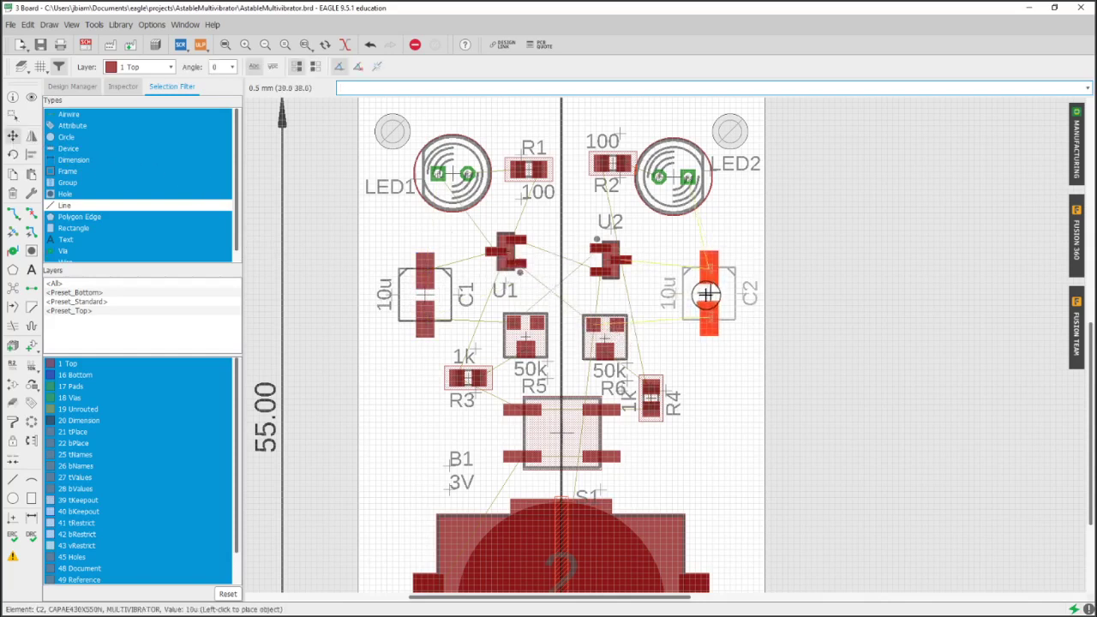
{"action": "left_click", "coordinate": [706, 294]}
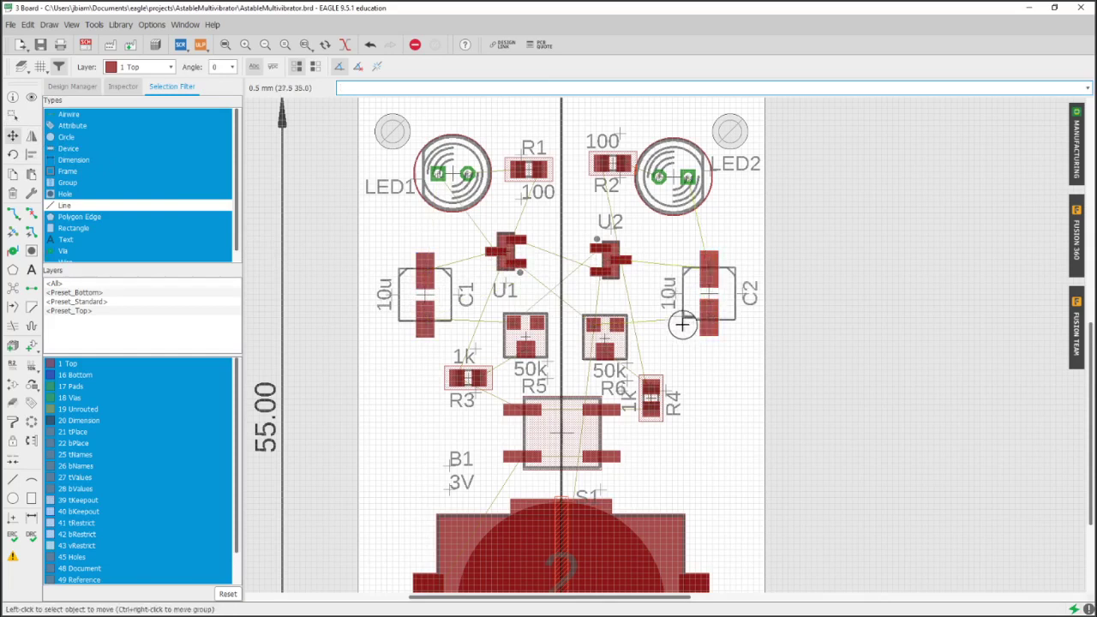
{"action": "left_click", "coordinate": [30, 137]}
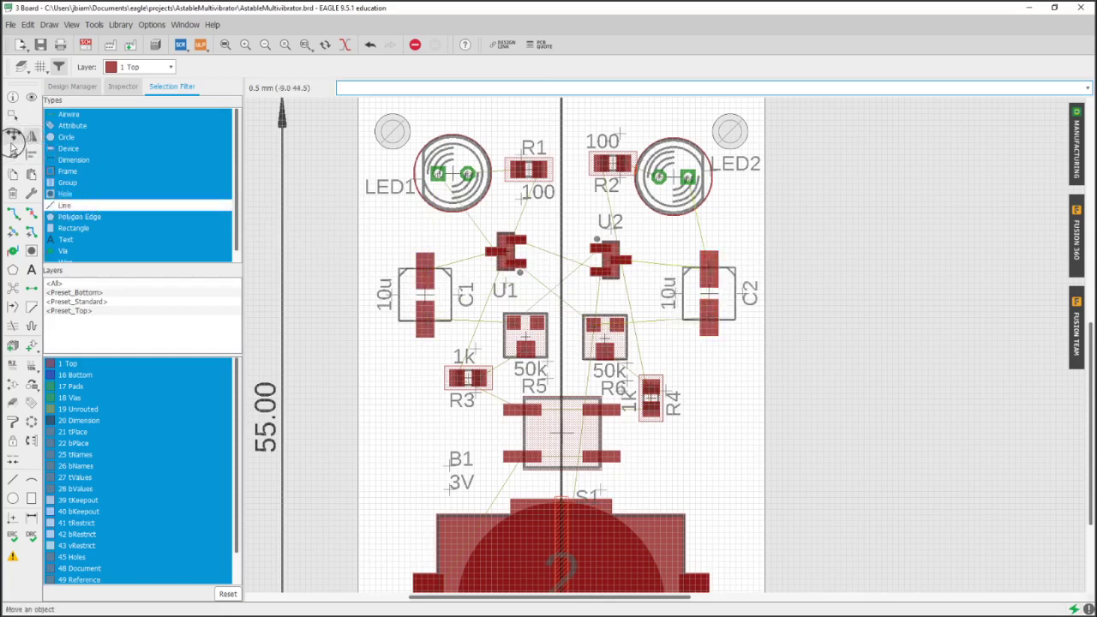
{"action": "left_click", "coordinate": [12, 135]}
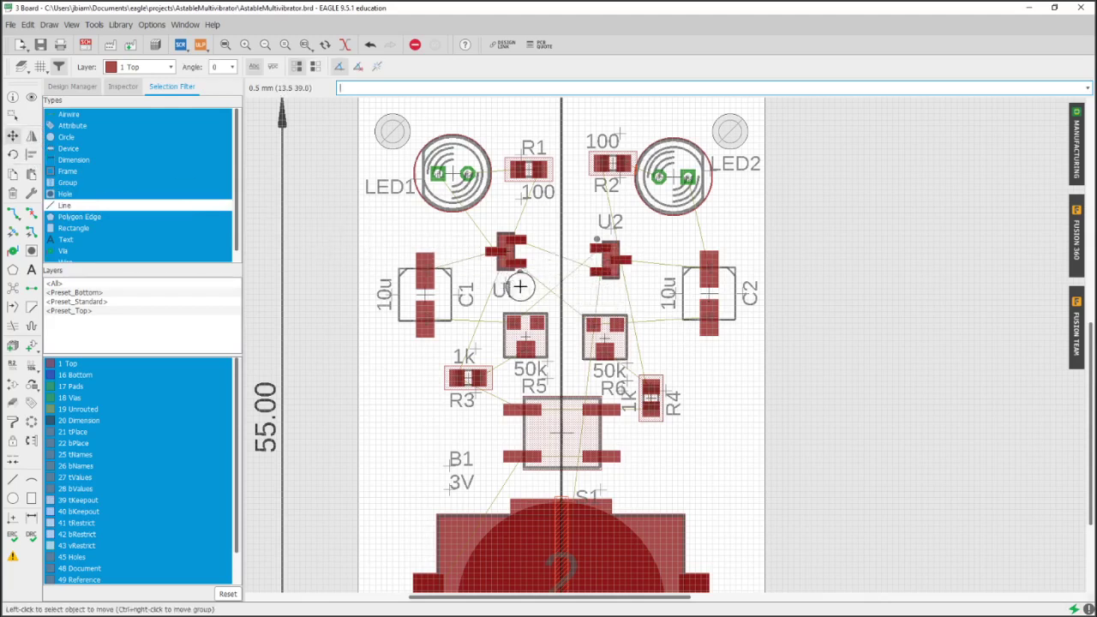
Try turning resistor R3 upright beside trim pot R5
{"action": "scroll", "coordinate": [553, 287], "scroll_direction": "up", "scroll_amount": 1}
{"action": "scroll", "coordinate": [553, 287], "scroll_direction": "up", "scroll_amount": 1}
{"action": "middle_click_drag", "start_coordinate": [570, 386], "coordinate": [554, 291]}
{"action": "left_click", "coordinate": [408, 292]}
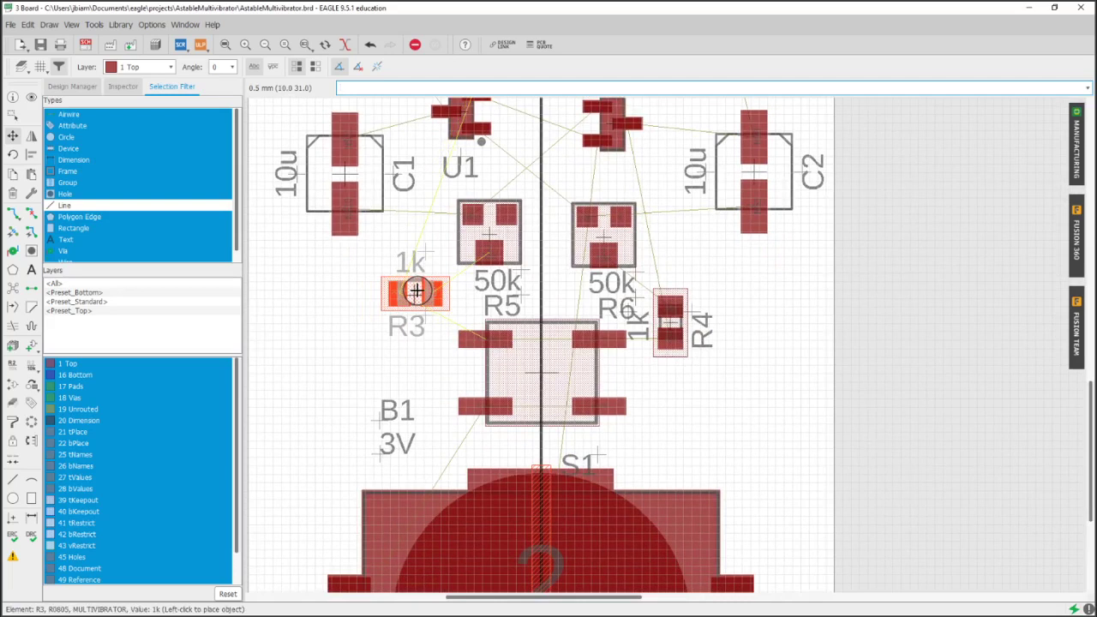
{"action": "left_click", "coordinate": [415, 291]}
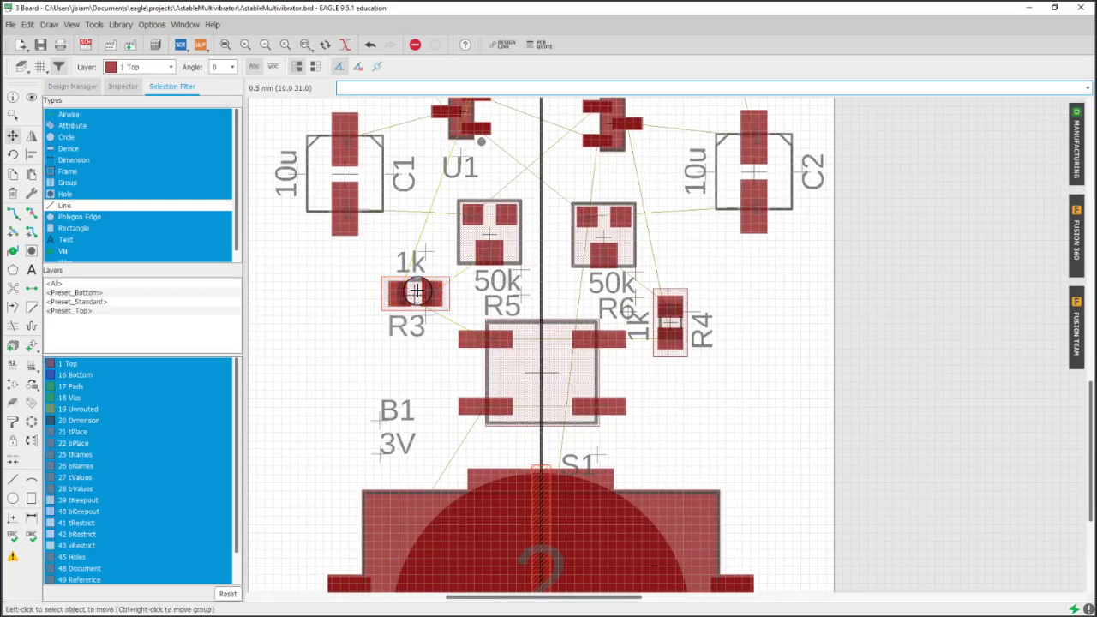
{"action": "scroll", "coordinate": [416, 288], "scroll_direction": "up", "scroll_amount": 5, "text": "ctrl"}
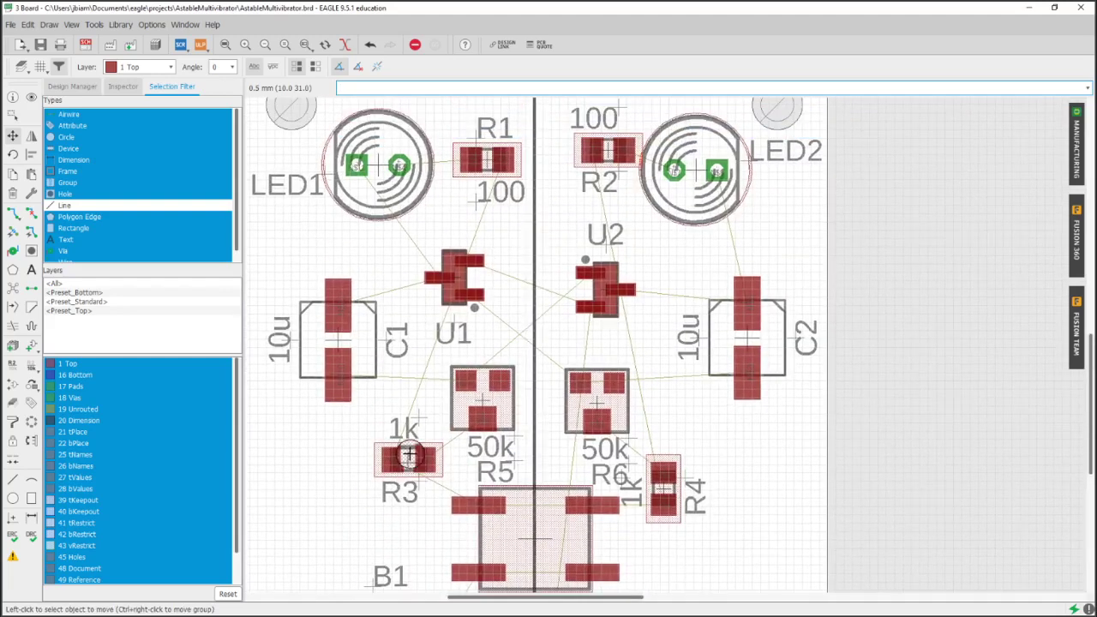
{"action": "scroll", "coordinate": [412, 393], "scroll_direction": "down", "scroll_amount": 2, "text": "ctrl"}
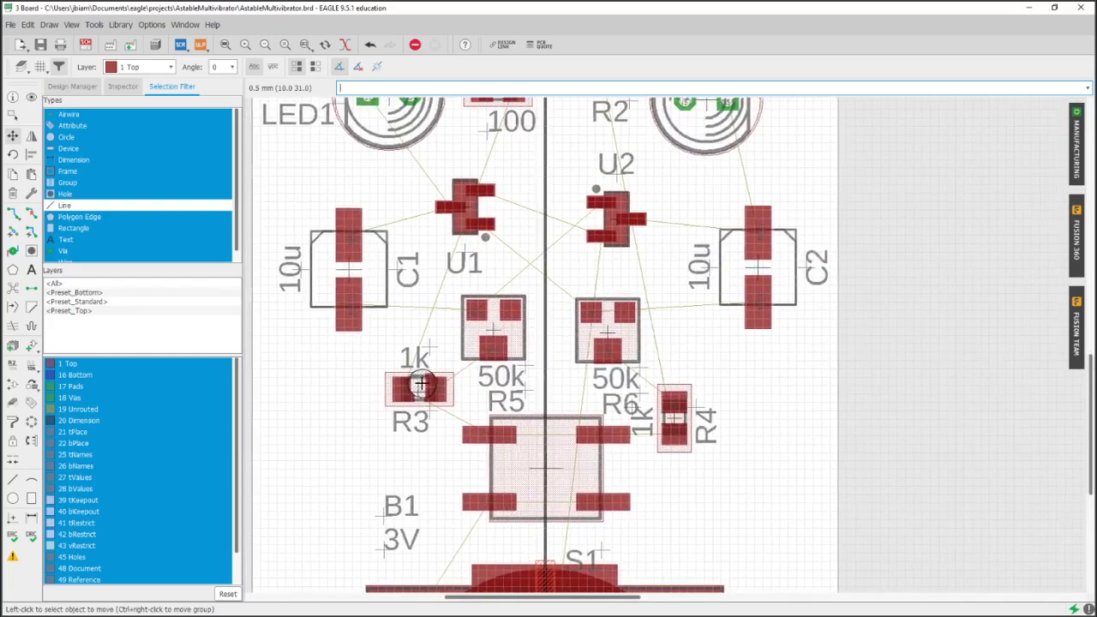
{"action": "left_click", "coordinate": [419, 386]}
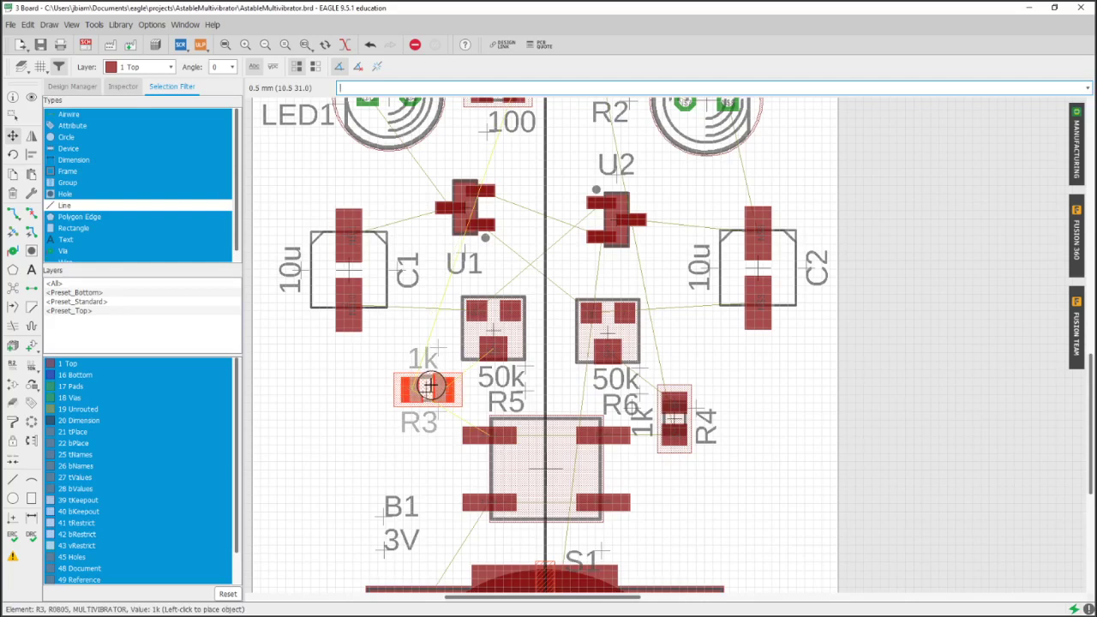
{"action": "right_click", "coordinate": [430, 387]}
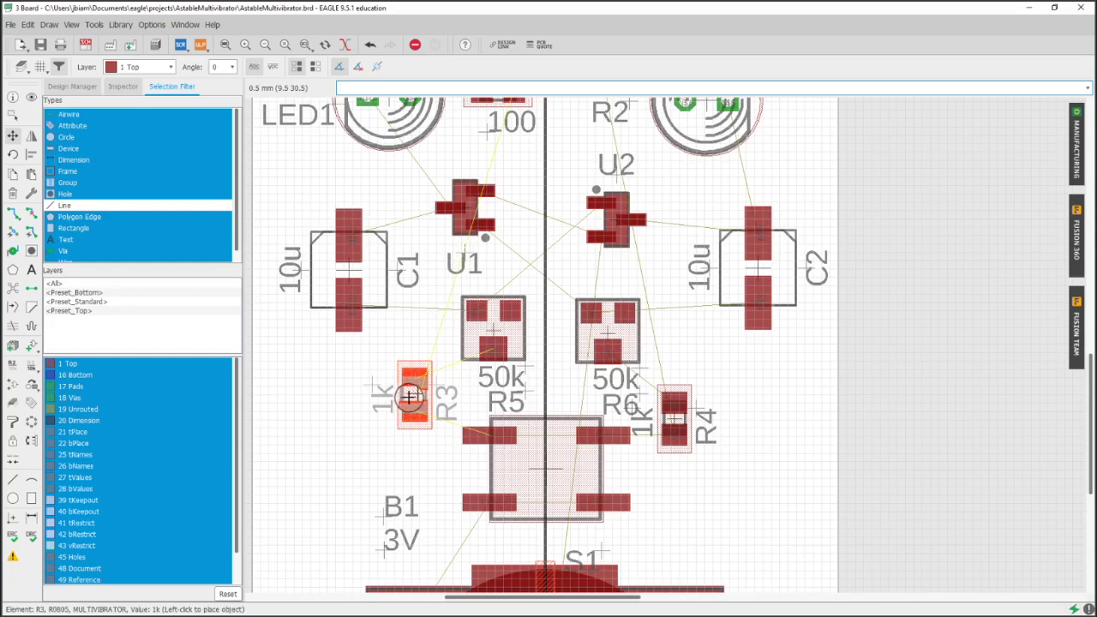
{"action": "right_click", "coordinate": [410, 392]}
{"action": "right_click", "coordinate": [411, 392]}
{"action": "right_click", "coordinate": [415, 390]}
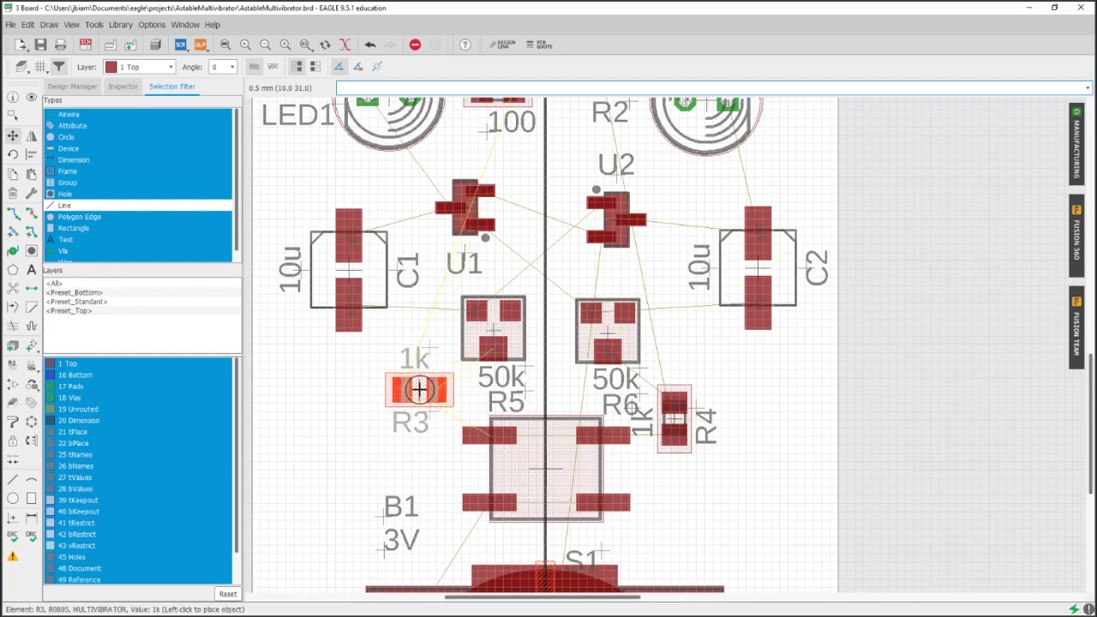
{"action": "left_click", "coordinate": [419, 390]}
Rotate resistor R4 by 90° and place it horizontally opposite R3 at the same height
{"action": "left_click", "coordinate": [674, 419]}
{"action": "right_click", "coordinate": [687, 396]}
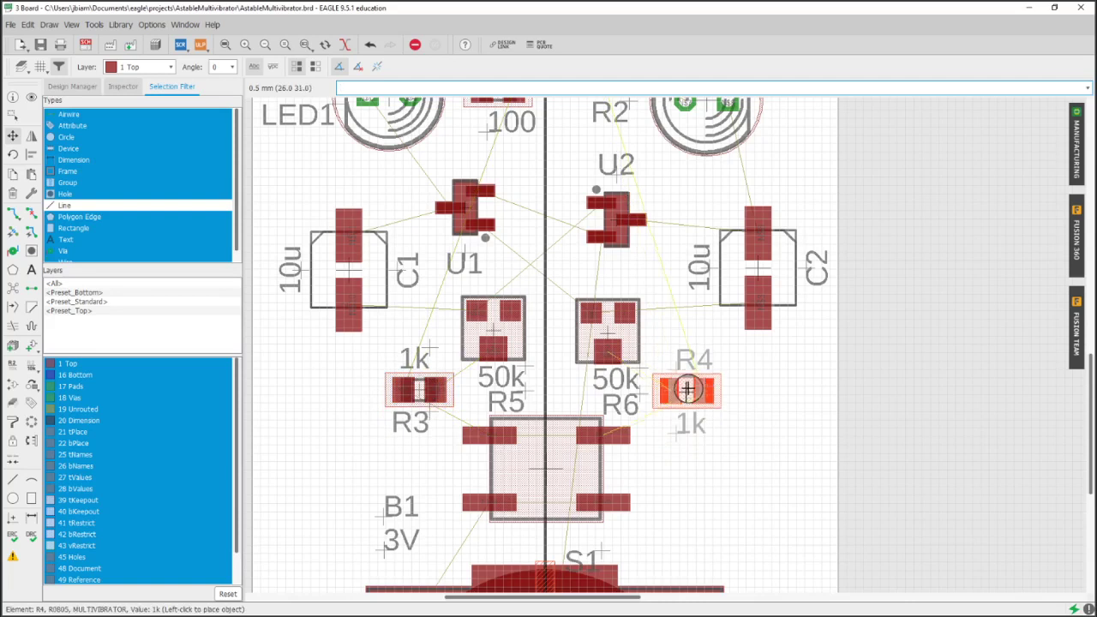
{"action": "left_click", "coordinate": [687, 390]}
Shift trim pot R6 slightly closer to the centre line, opposite R5
{"action": "left_click", "coordinate": [607, 329]}
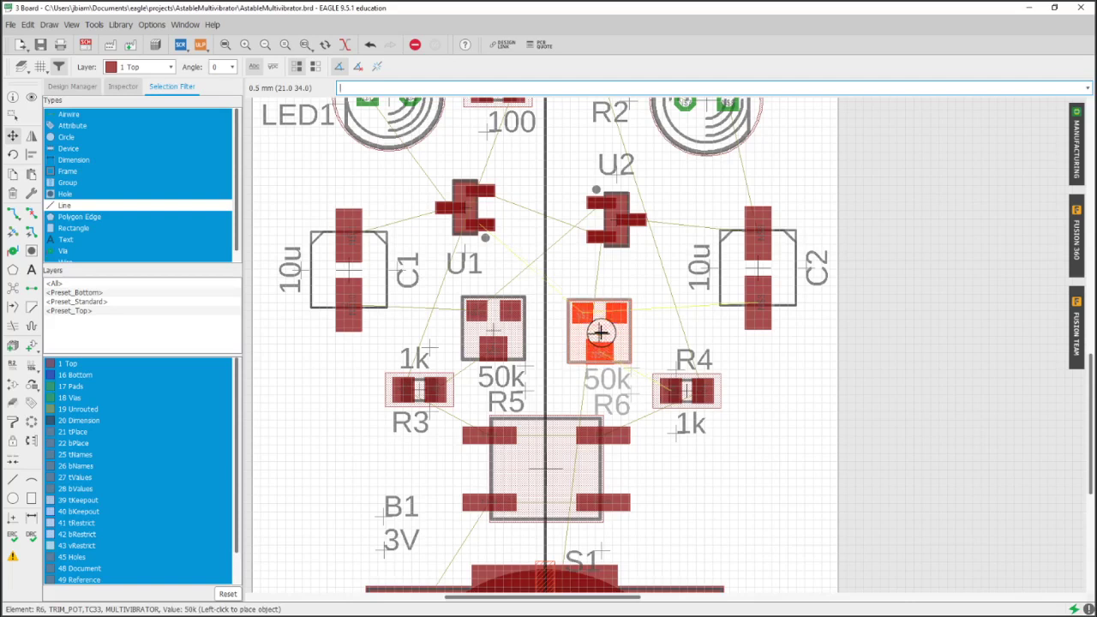